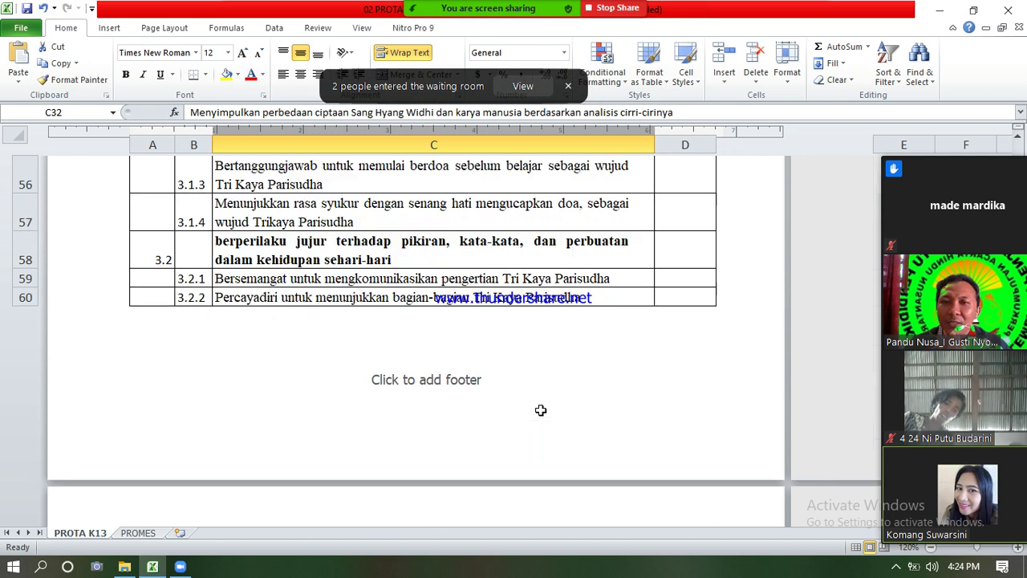
- Examine the semester I assessment rows on the PROTA K13 sheet, from Penilaian Diri in row 93 through Cadangan in row 105
{"action": "scroll", "coordinate": [541, 410], "scroll_direction": "down", "scroll_amount": 6}
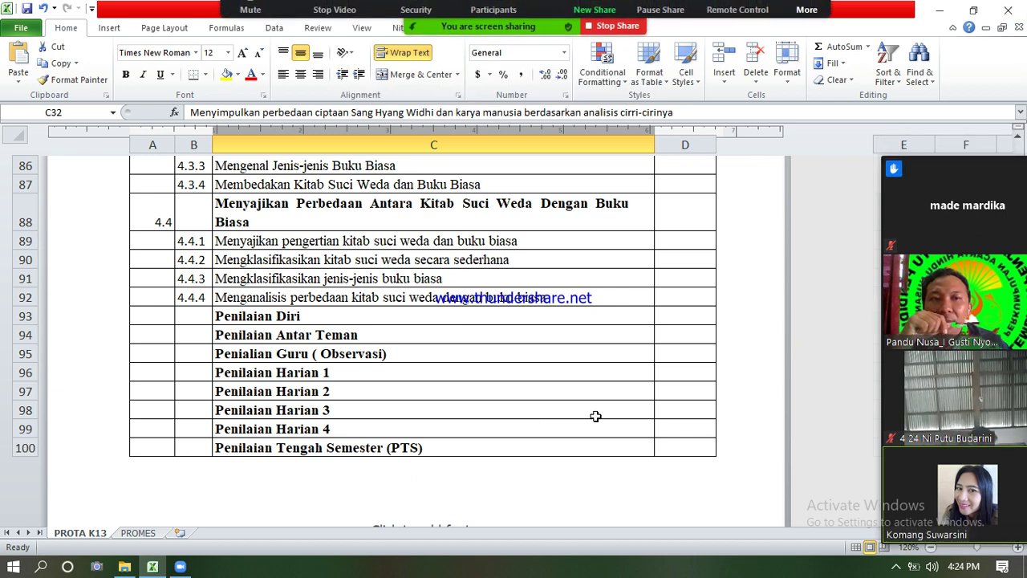
{"action": "left_click", "coordinate": [336, 317]}
{"action": "left_click_drag", "start_coordinate": [336, 324], "coordinate": [336, 338]}
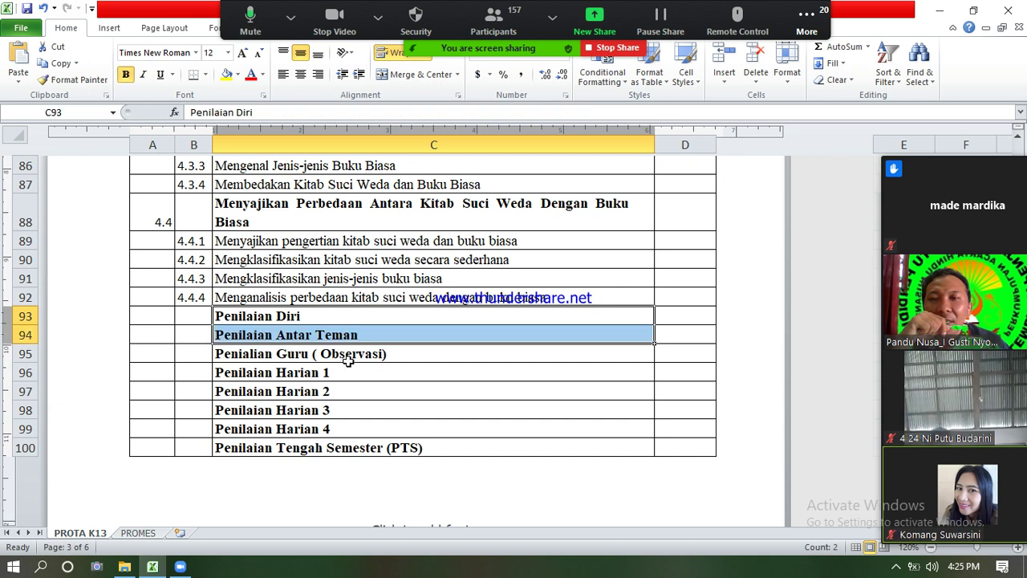
{"action": "left_click", "coordinate": [351, 360]}
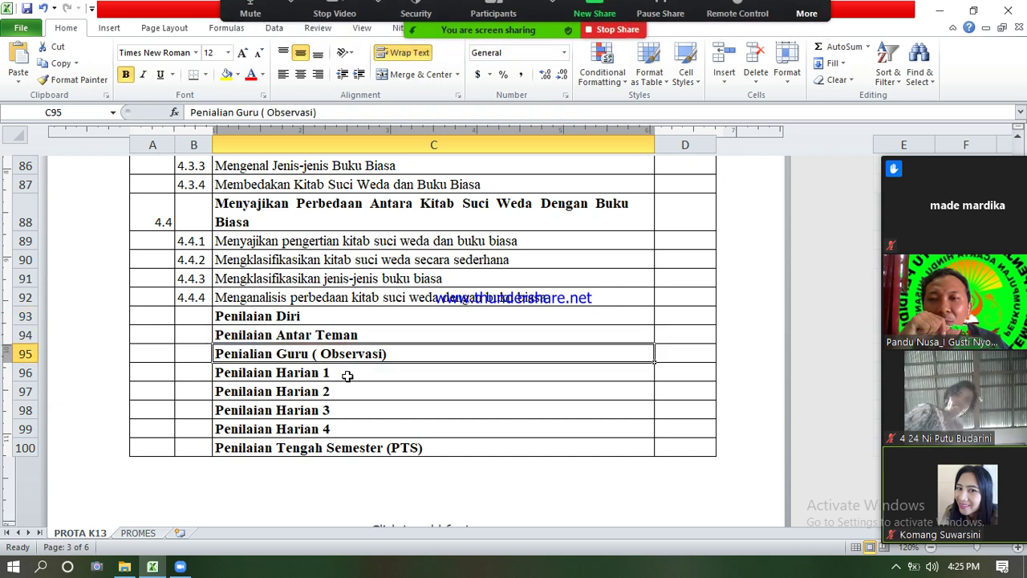
{"action": "left_click_drag", "start_coordinate": [342, 377], "coordinate": [344, 426]}
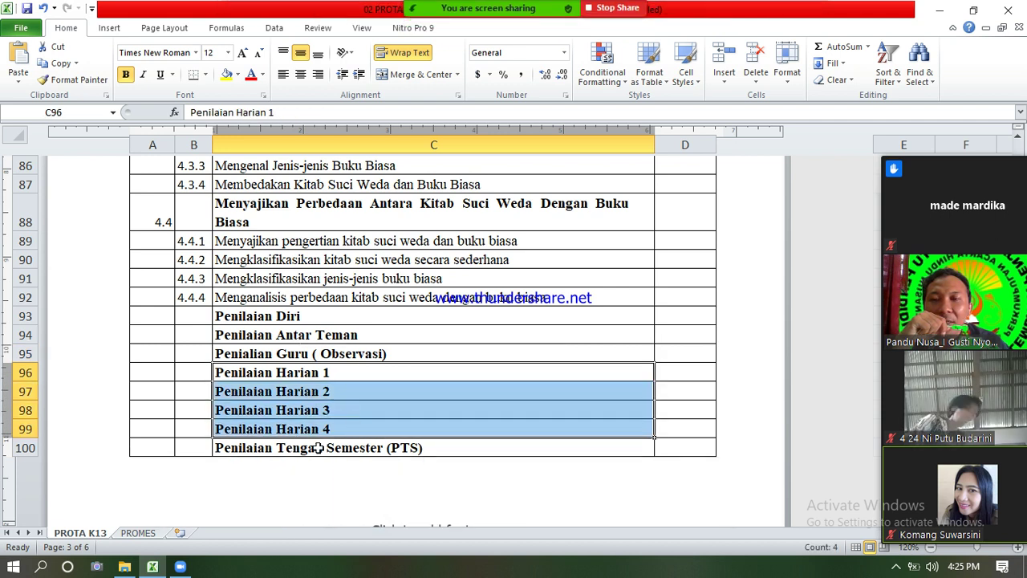
{"action": "left_click", "coordinate": [434, 450]}
{"action": "scroll", "coordinate": [618, 454], "scroll_direction": "down", "scroll_amount": 4}
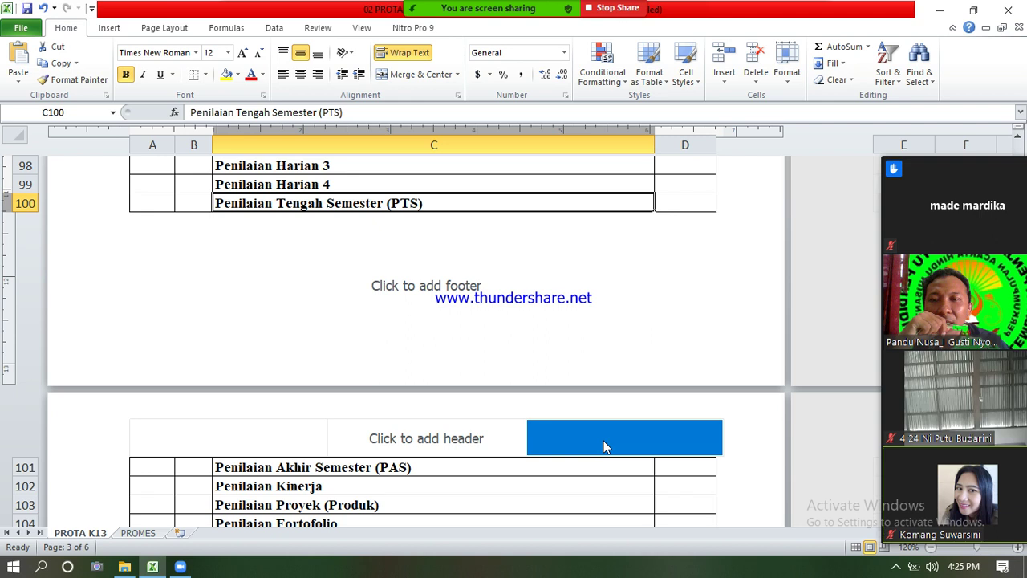
{"action": "scroll", "coordinate": [604, 444], "scroll_direction": "down", "scroll_amount": 3}
{"action": "left_click", "coordinate": [428, 238]}
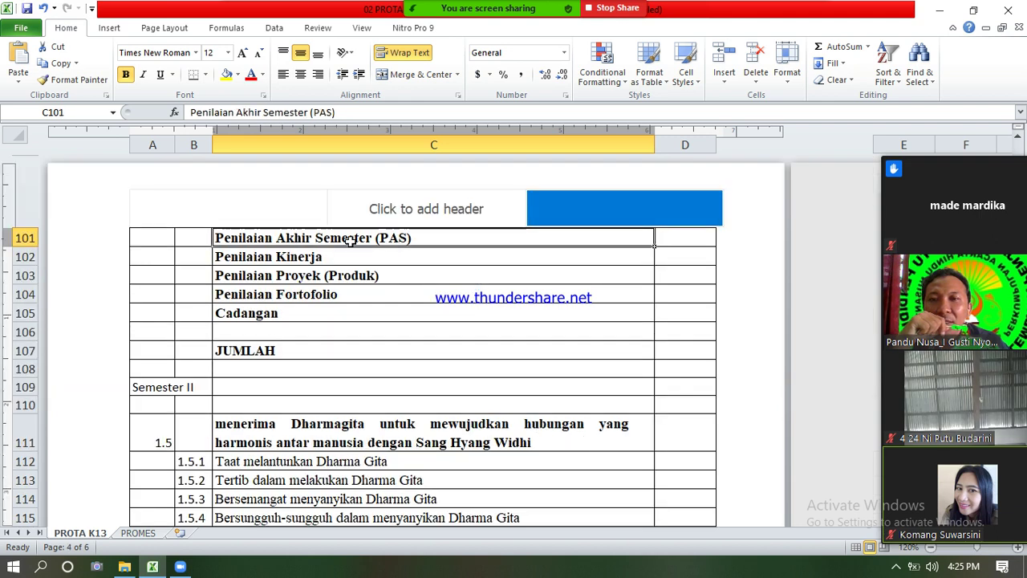
{"action": "left_click", "coordinate": [329, 258]}
{"action": "left_click", "coordinate": [331, 276]}
{"action": "left_click", "coordinate": [327, 294]}
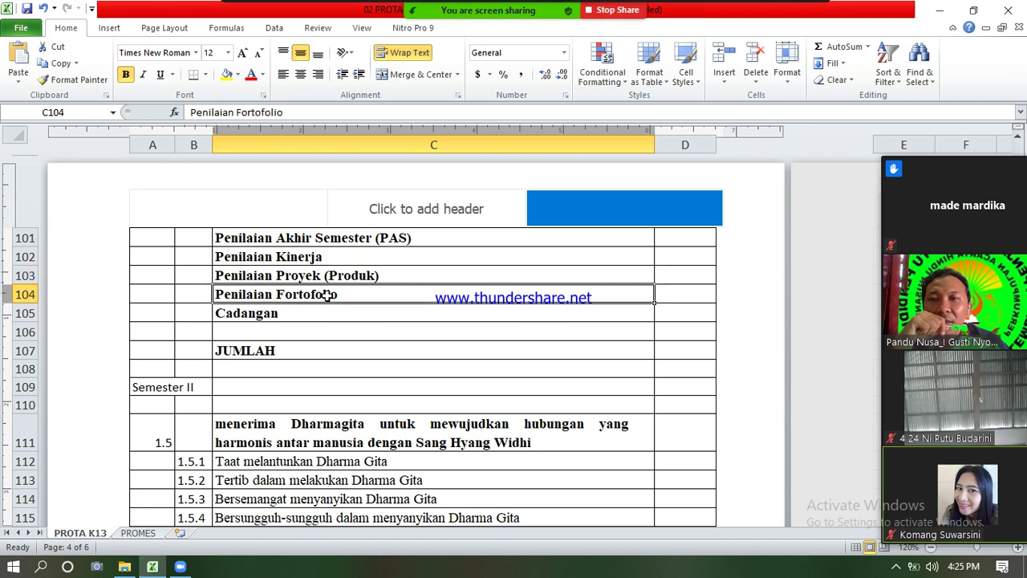
{"action": "left_click", "coordinate": [286, 315]}
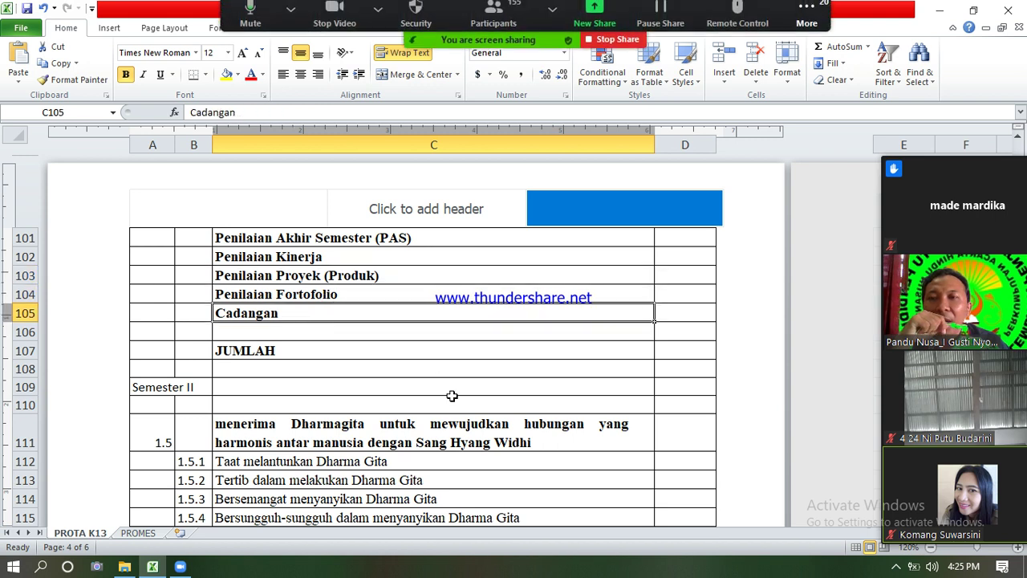
- Review the rows from Penilaian Diri to Penilaian Tengah Semester (PTS) again, and look at the JUMLAH row
{"action": "scroll", "coordinate": [502, 413], "scroll_direction": "up", "scroll_amount": 3}
{"action": "scroll", "coordinate": [503, 413], "scroll_direction": "up", "scroll_amount": 1}
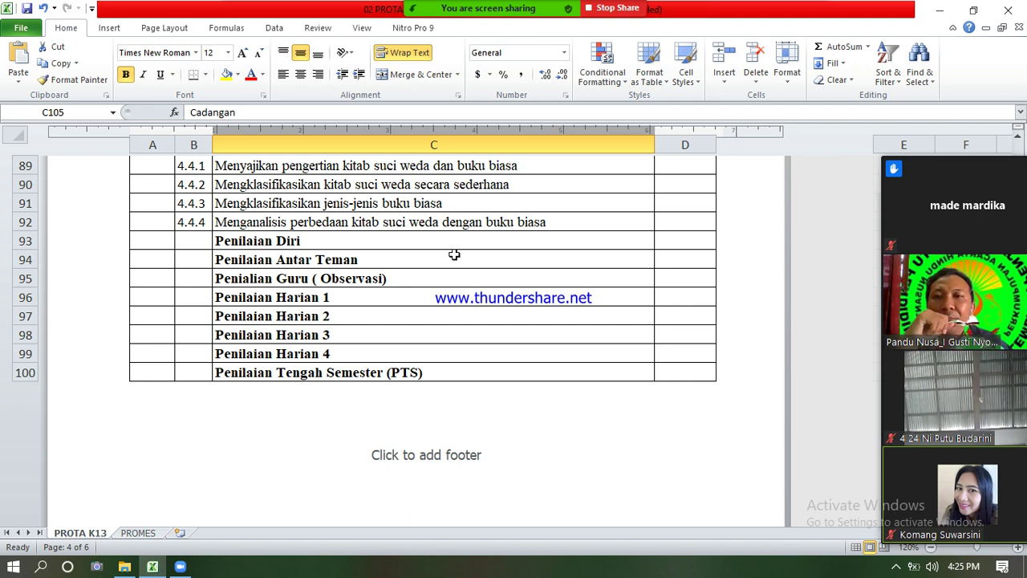
{"action": "left_click", "coordinate": [434, 240]}
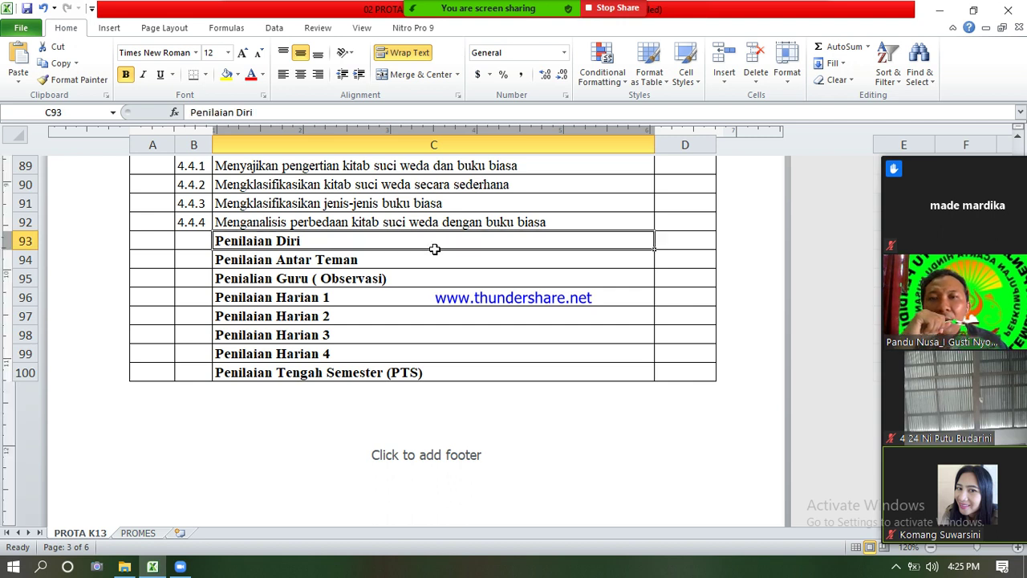
{"action": "left_click", "coordinate": [383, 355]}
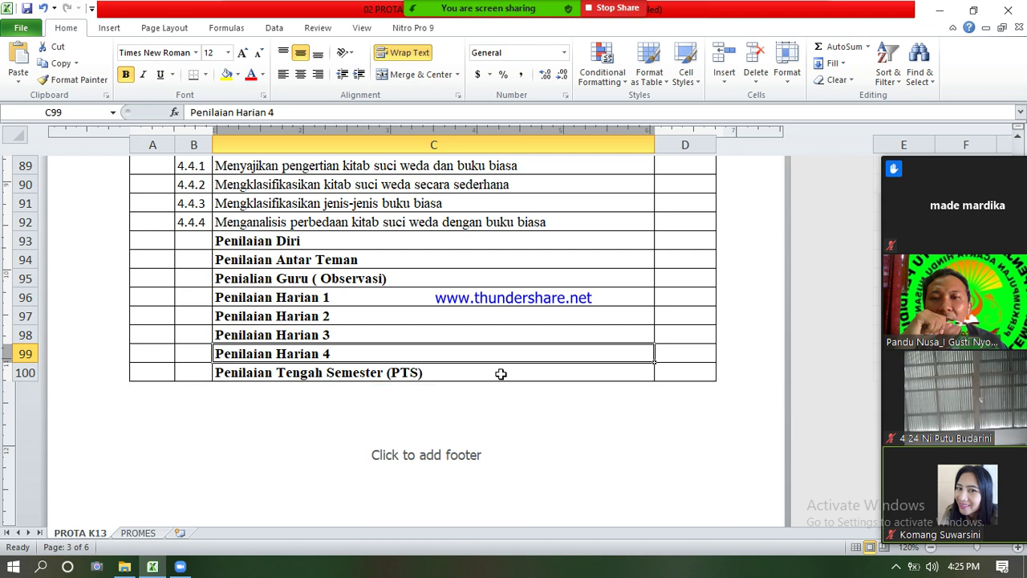
{"action": "left_click", "coordinate": [501, 373]}
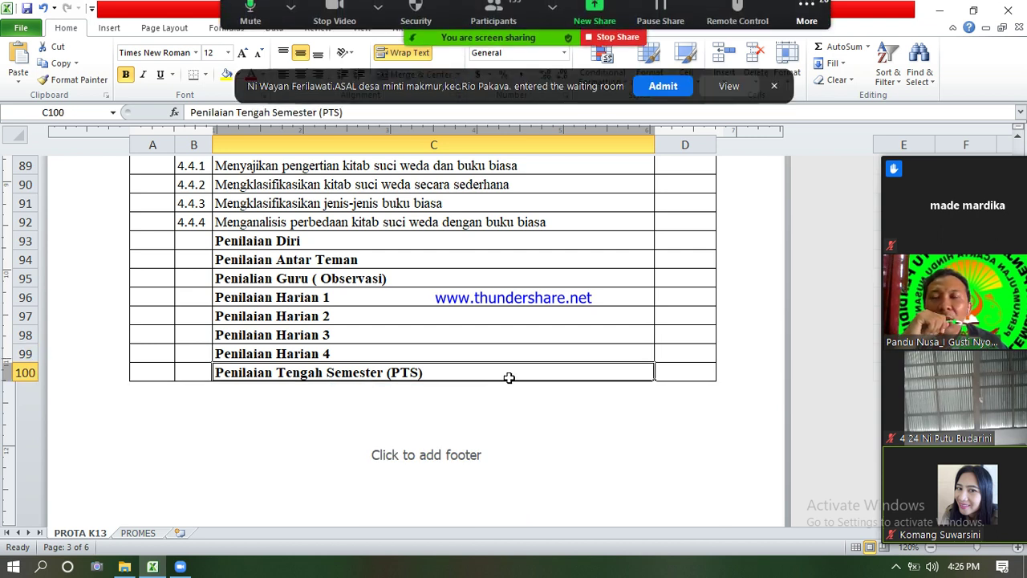
{"action": "scroll", "coordinate": [514, 385], "scroll_direction": "down", "scroll_amount": 1}
{"action": "scroll", "coordinate": [514, 386], "scroll_direction": "down", "scroll_amount": 4}
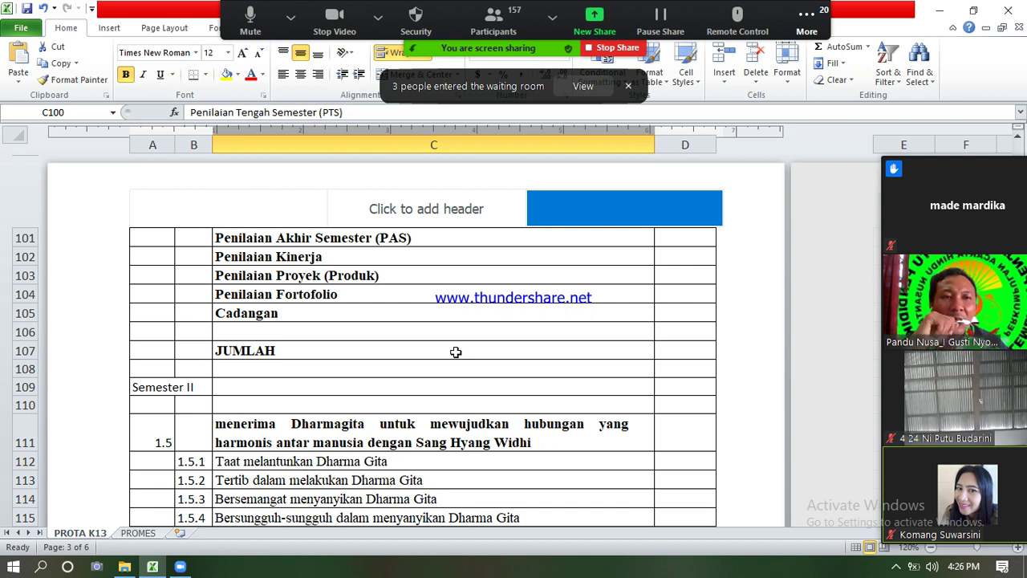
{"action": "left_click", "coordinate": [420, 351]}
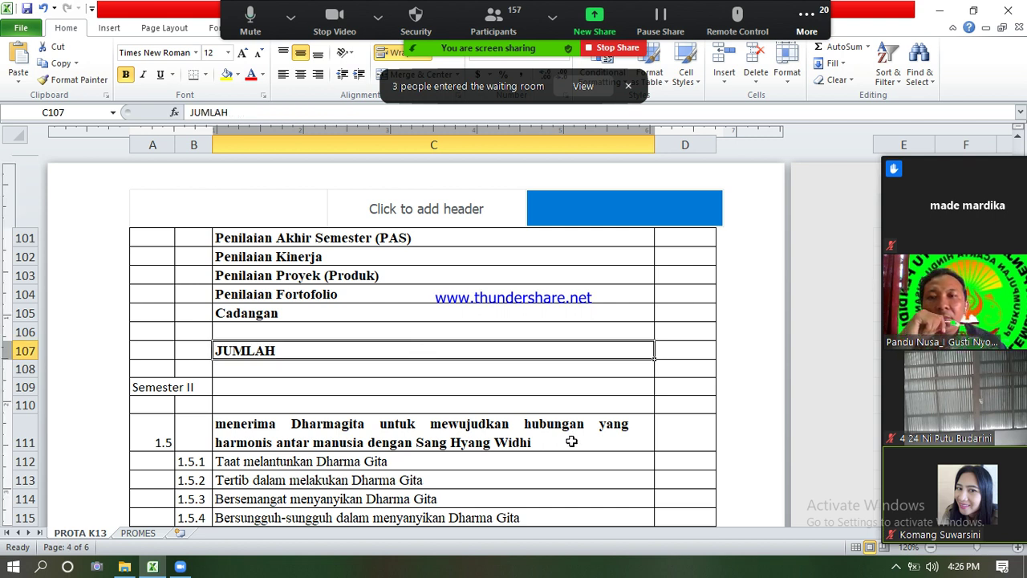
- Examine the Penilaian Diri row including its column D cell, and the Penialian Guru (Observasi) row with the first Penilaian Harian rows
{"action": "scroll", "coordinate": [566, 439], "scroll_direction": "up", "scroll_amount": 3}
{"action": "scroll", "coordinate": [431, 243], "scroll_direction": "up", "scroll_amount": 4}
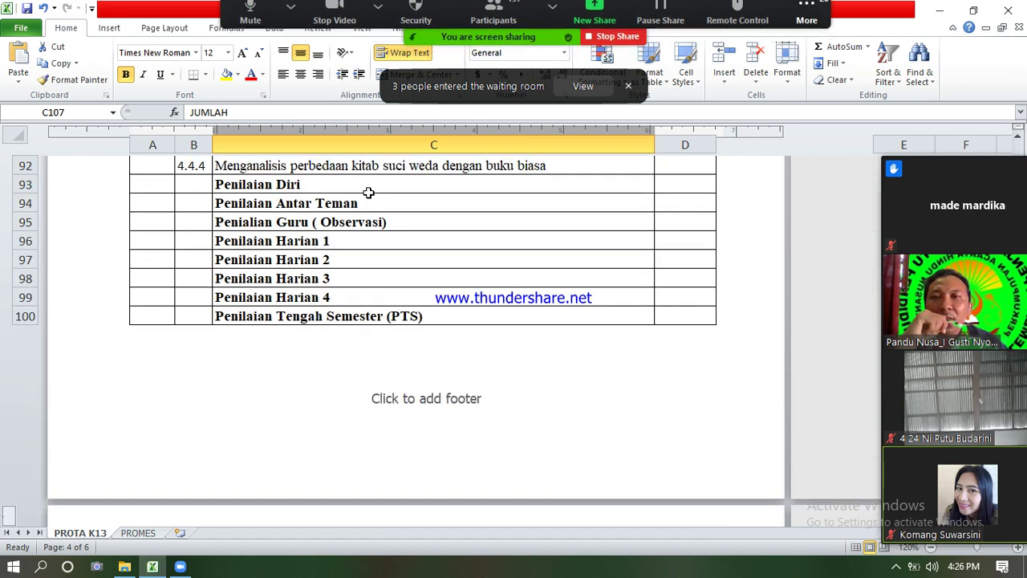
{"action": "left_click", "coordinate": [523, 188]}
{"action": "left_click", "coordinate": [678, 187]}
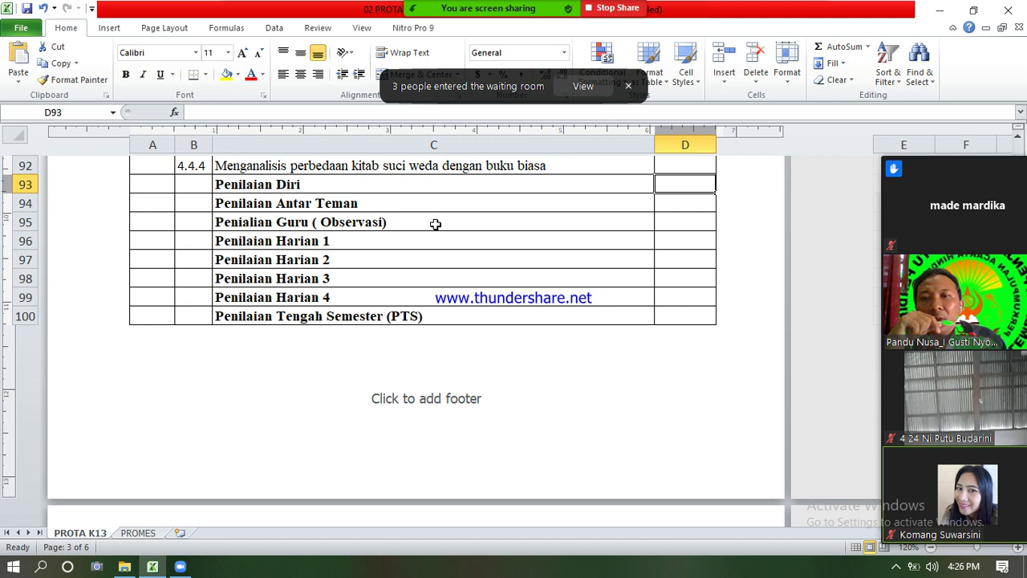
{"action": "left_click_drag", "start_coordinate": [435, 223], "coordinate": [562, 257]}
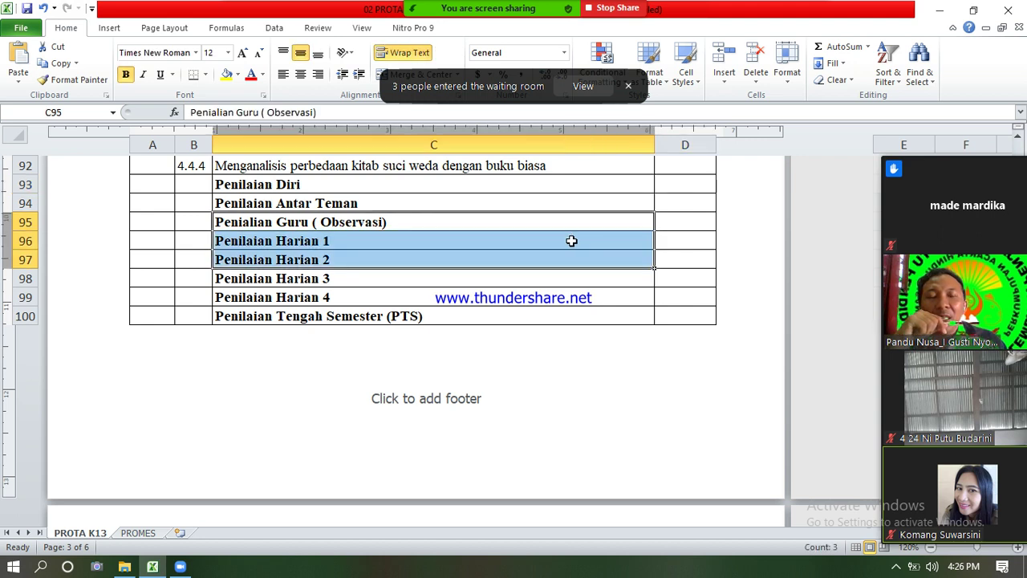
{"action": "key", "text": "shift+Up"}
{"action": "key", "text": "shift+Up"}
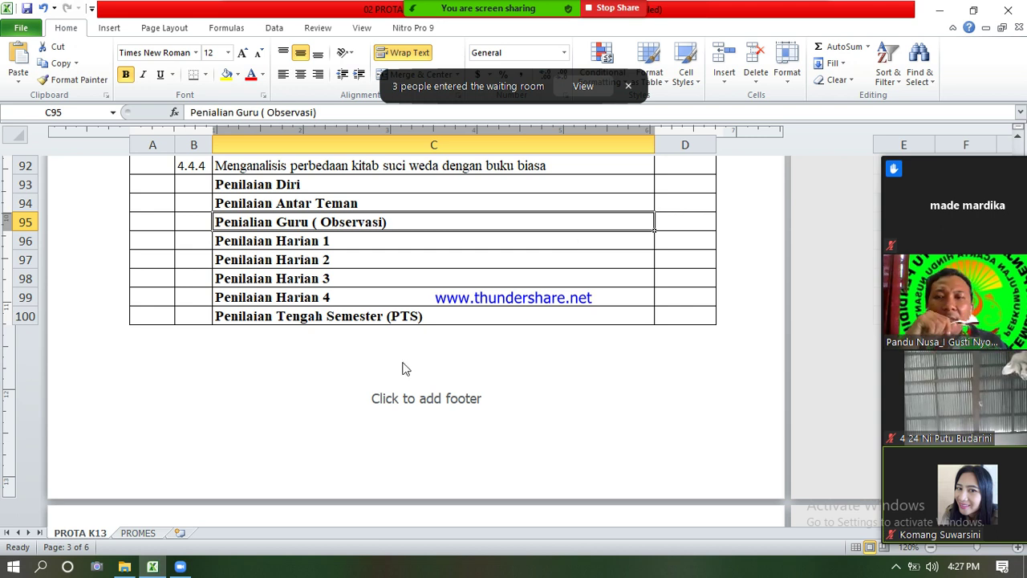
- Open the workbook 07 Kelas 1 Penilaian Ciptaan Sang Hyang Widhi from its folder in File Explorer and dismiss the waiting-room notification
{"action": "left_click", "coordinate": [131, 568]}
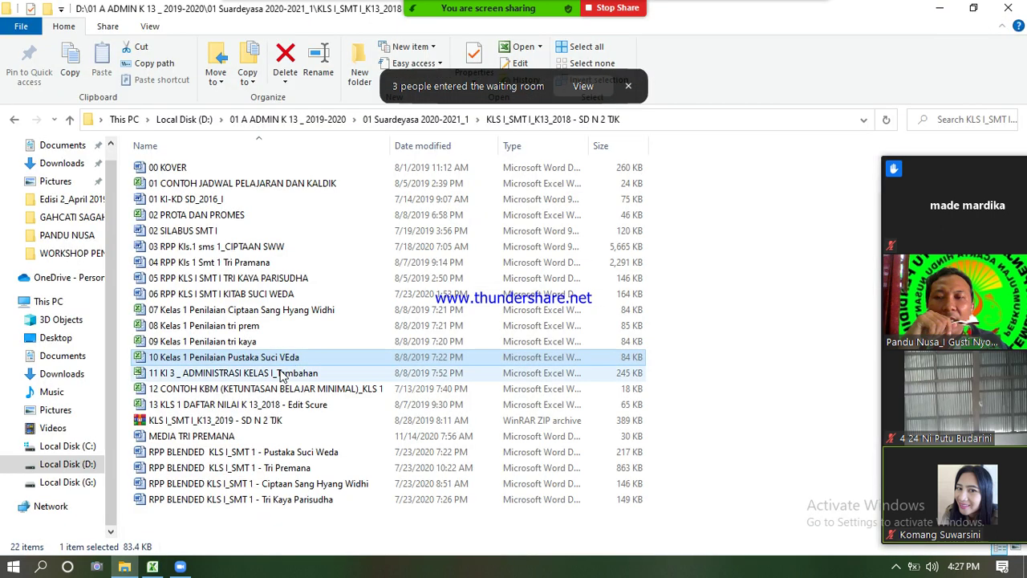
{"action": "double_click", "coordinate": [237, 313]}
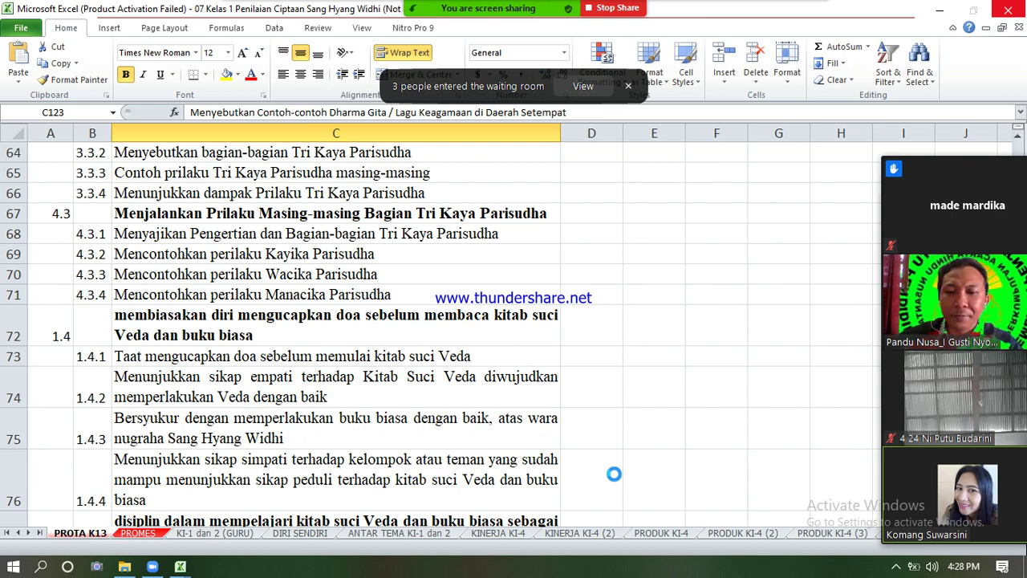
{"action": "key", "text": "XF86MonBrightnessUp"}
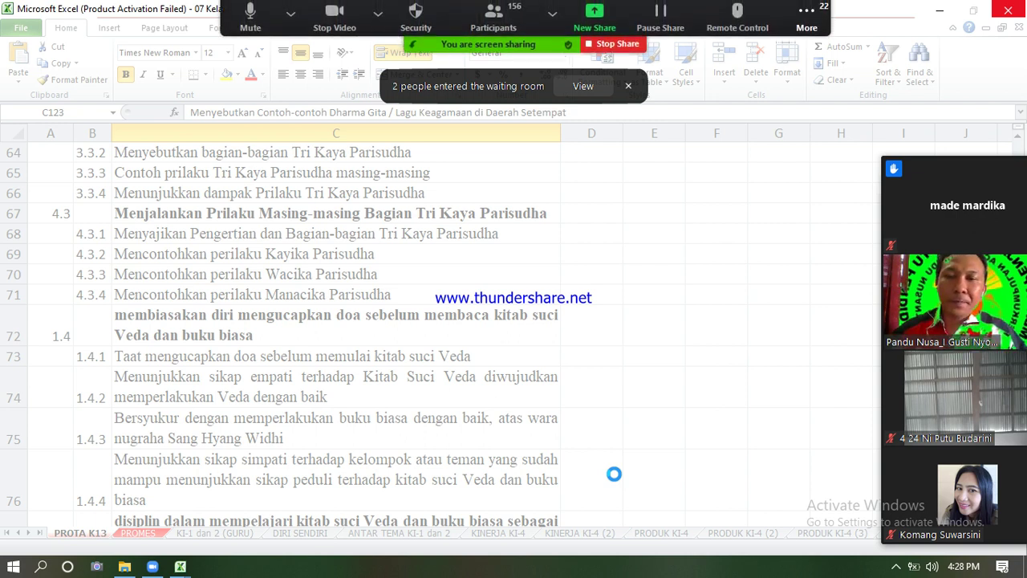
{"action": "left_click", "coordinate": [629, 87]}
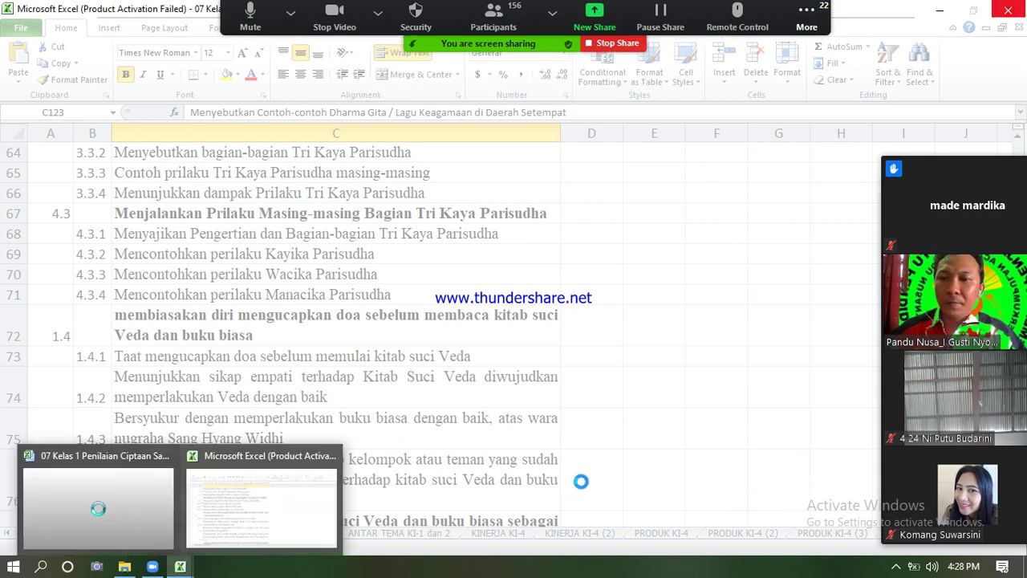
- Try to close the unresponsive 07 Kelas 1 Penilaian Ciptaan Sang Hyang Widhi window
{"action": "mouse_move", "coordinate": [180, 567]}
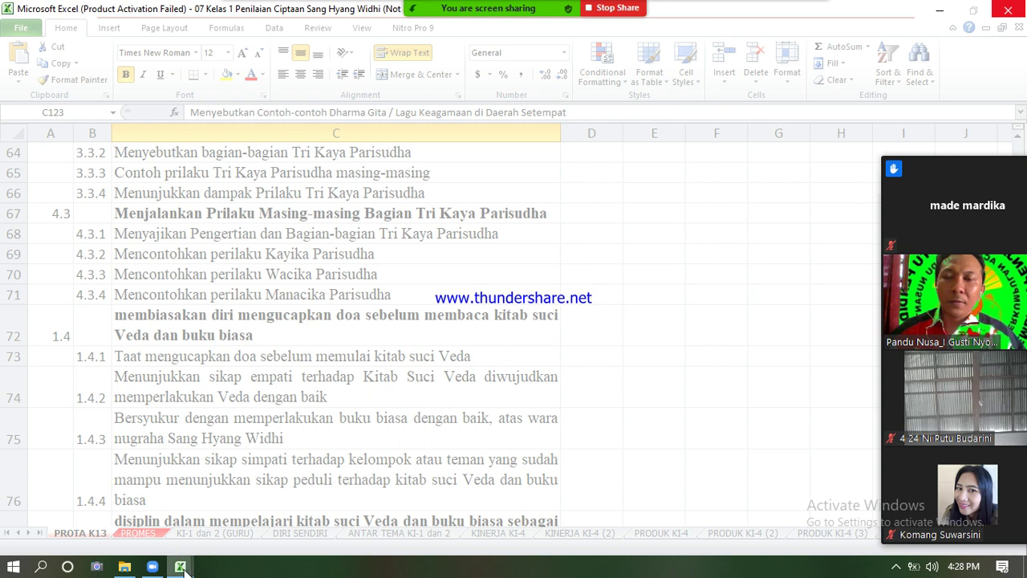
{"action": "mouse_move", "coordinate": [168, 458]}
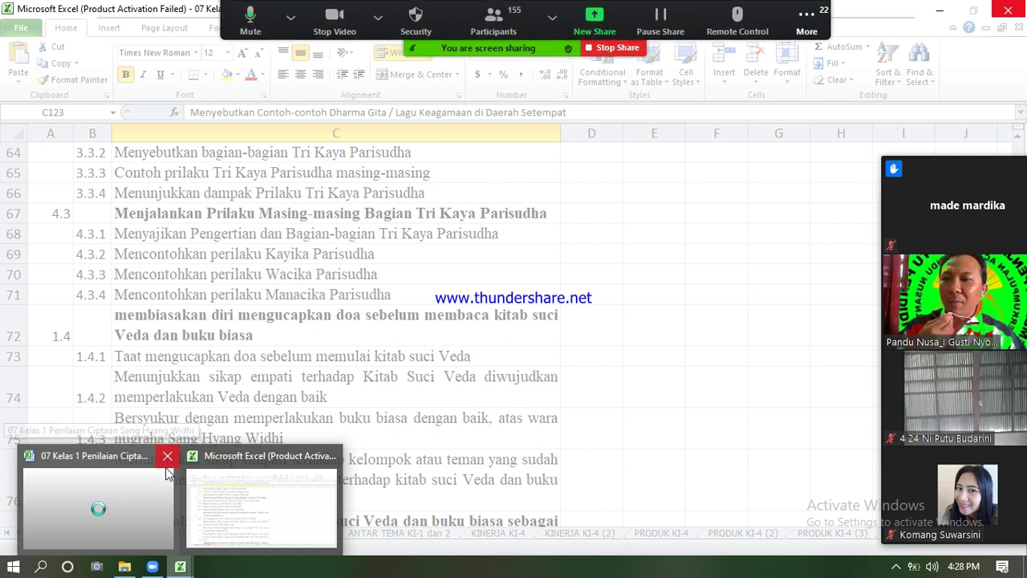
{"action": "left_click", "coordinate": [167, 457]}
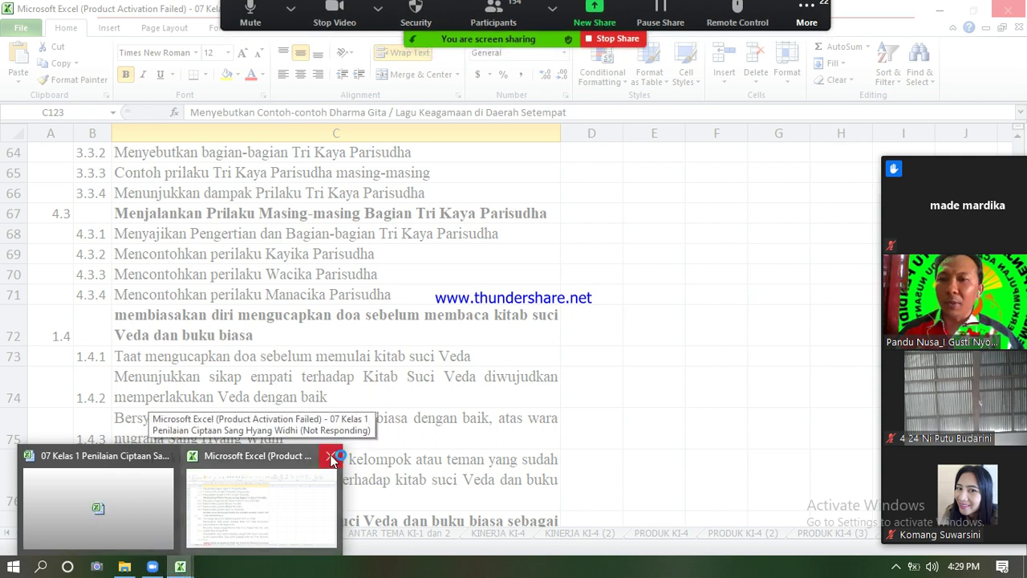
{"action": "left_click", "coordinate": [168, 456]}
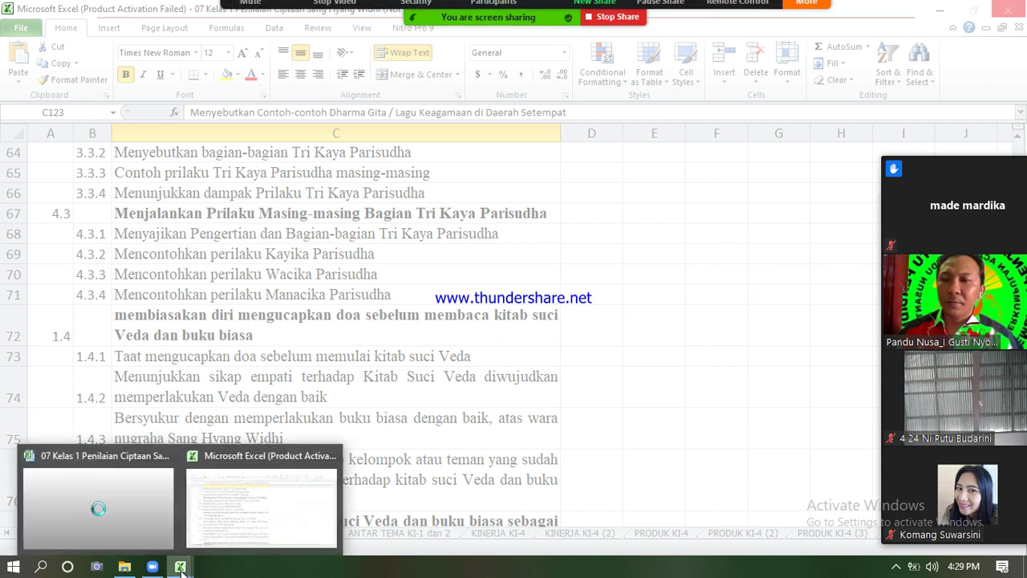
- Bring up Free Screen Recorder, pause and resume its recording, and minimise its window
{"action": "left_click", "coordinate": [897, 567]}
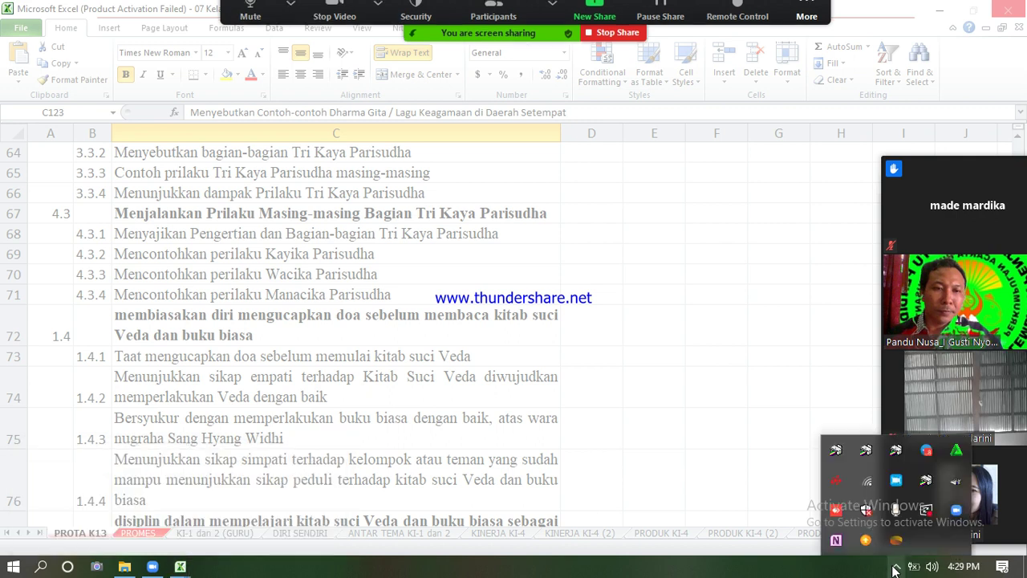
{"action": "left_click", "coordinate": [896, 481]}
{"action": "left_click", "coordinate": [670, 414]}
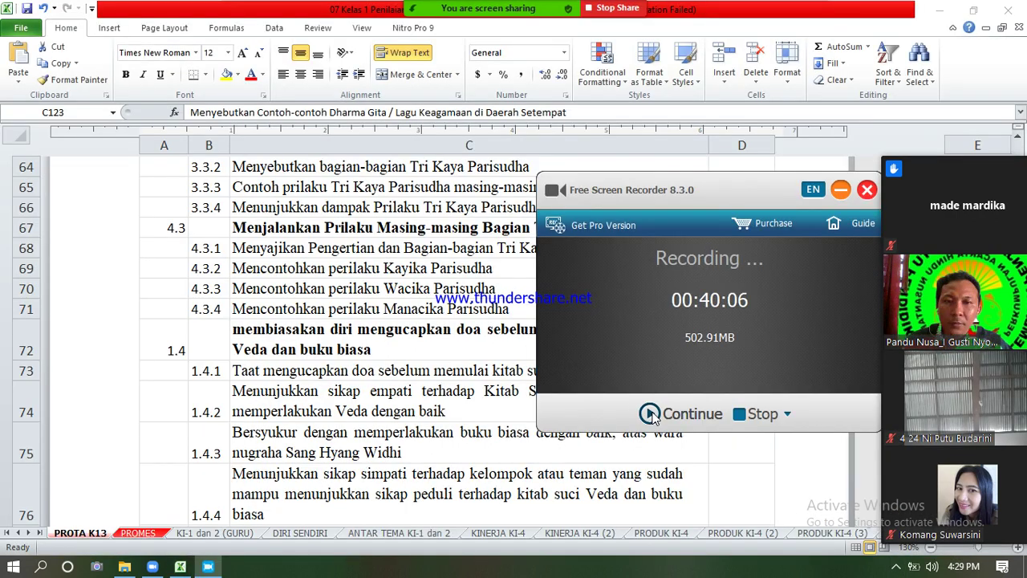
{"action": "left_click", "coordinate": [652, 413]}
{"action": "left_click", "coordinate": [840, 191]}
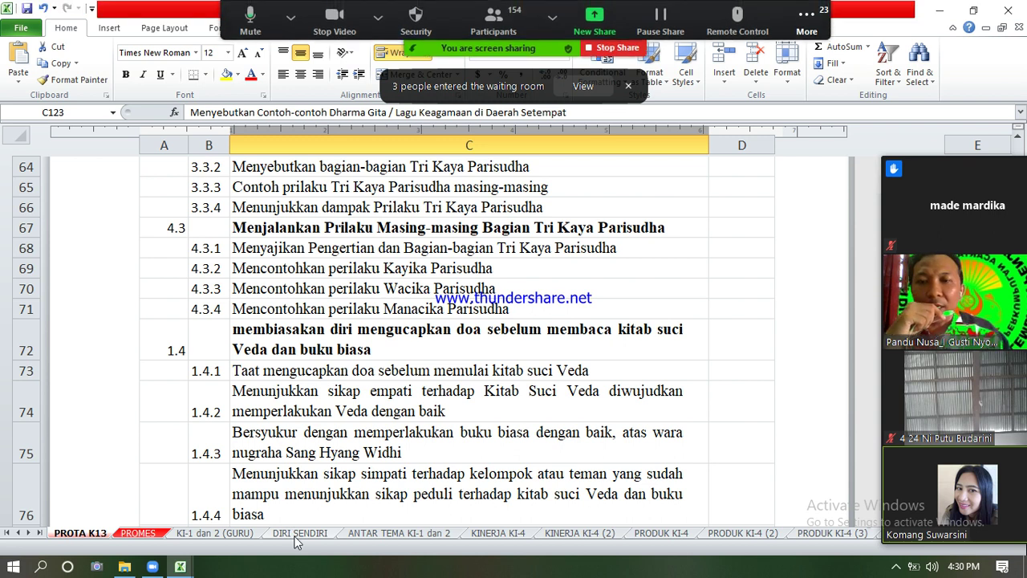
- Switch to the DIRI SENDIRI sheet and admit the waiting participant to the meeting
{"action": "left_click", "coordinate": [299, 533]}
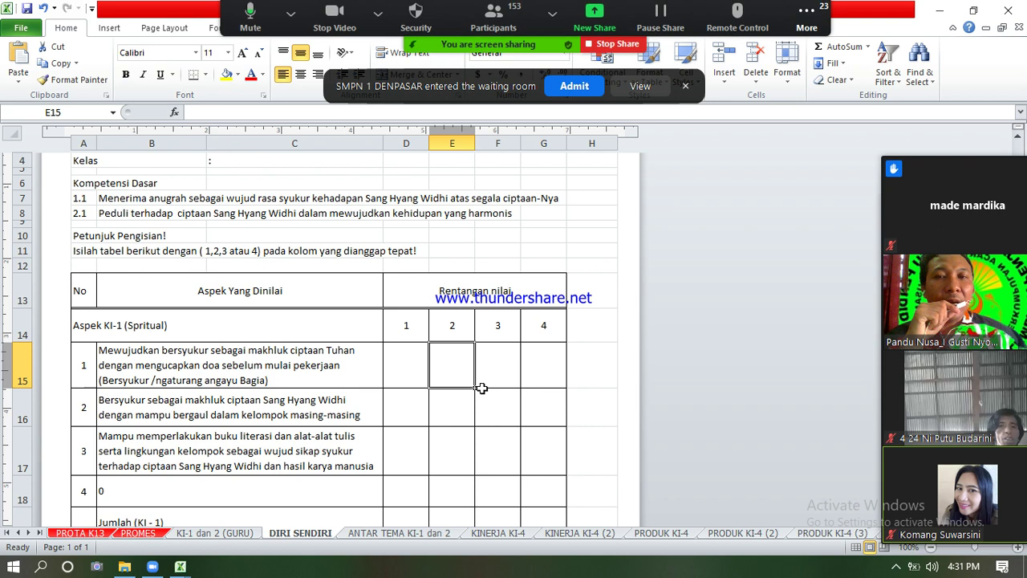
{"action": "left_click", "coordinate": [574, 86]}
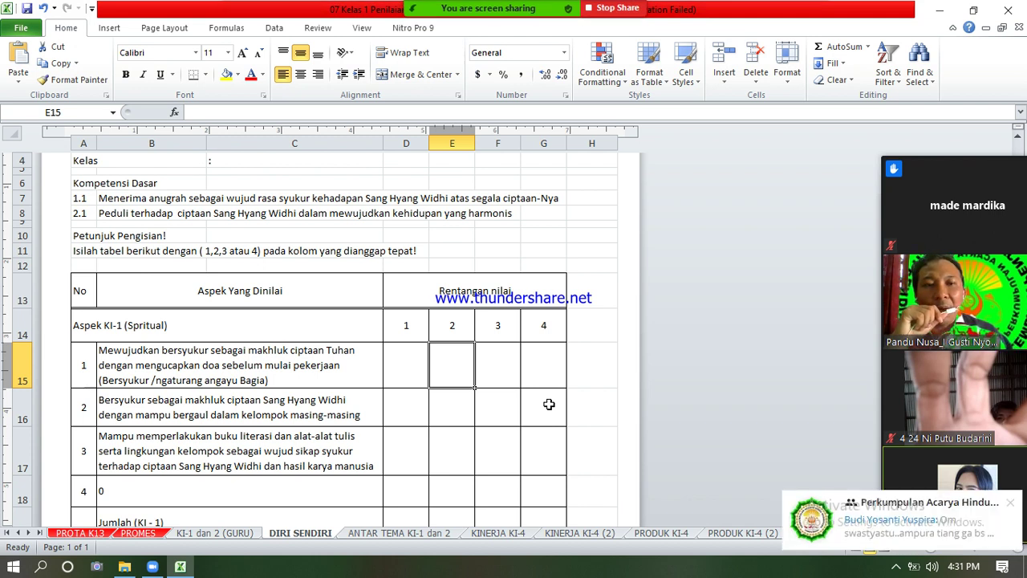
{"action": "left_click", "coordinate": [1010, 503]}
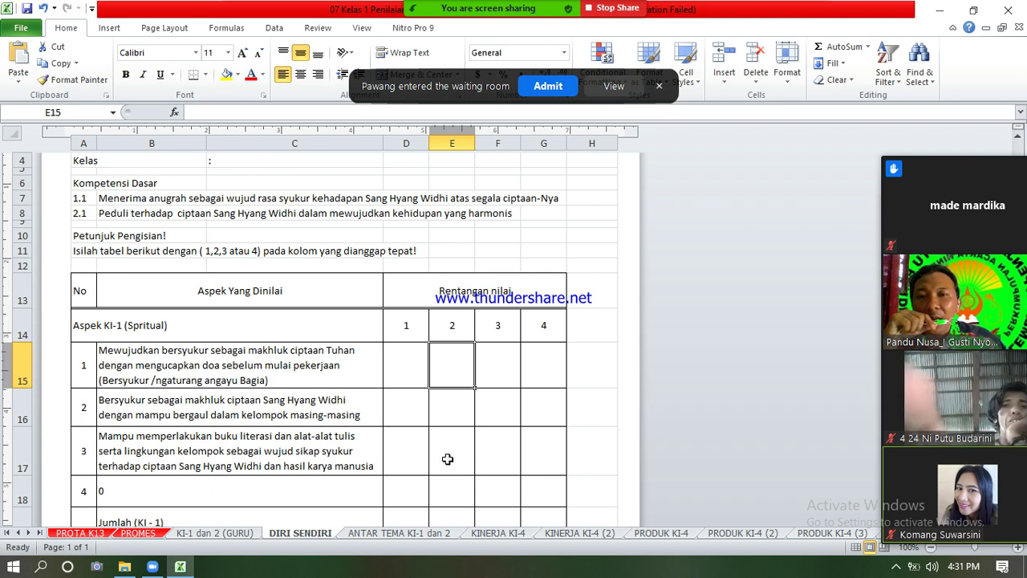
- Examine the PENILAIAN DIRI (KI-1 dan KI-2) form and select the first spiritual aspect in B15 to inspect its formula
{"action": "scroll", "coordinate": [447, 458], "scroll_direction": "up", "scroll_amount": 2}
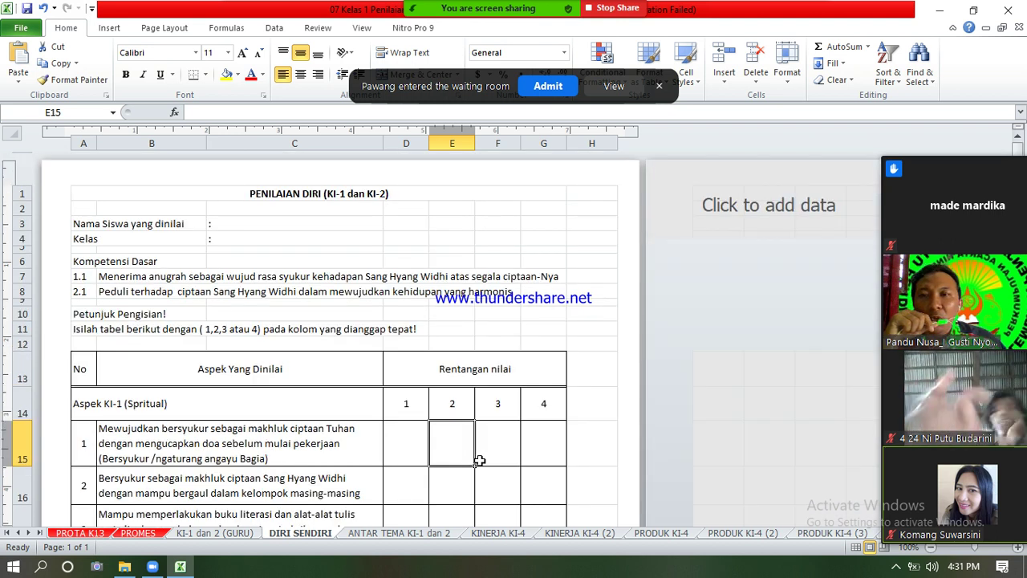
{"action": "scroll", "coordinate": [479, 460], "scroll_direction": "down", "scroll_amount": 1}
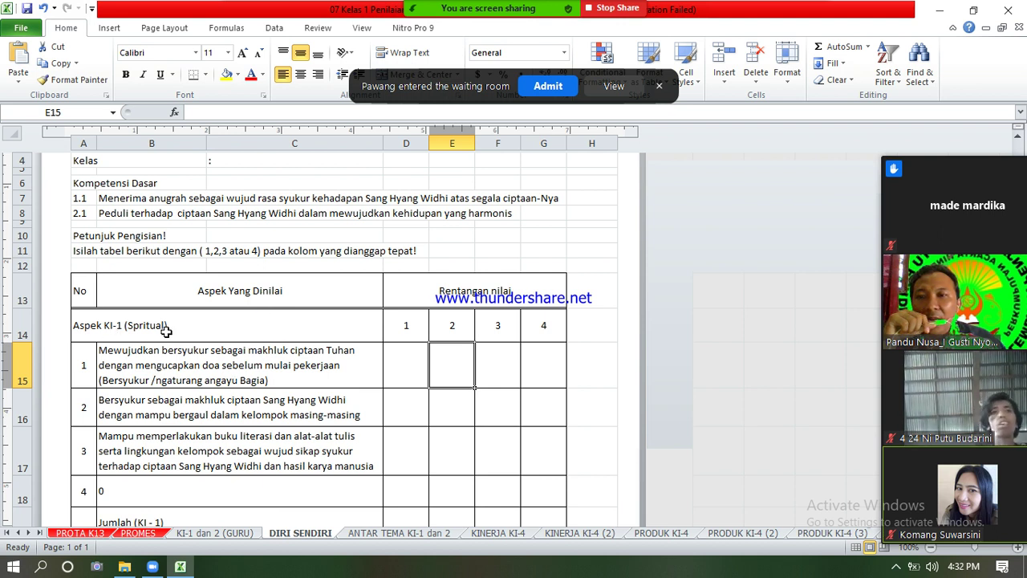
{"action": "left_click", "coordinate": [214, 365]}
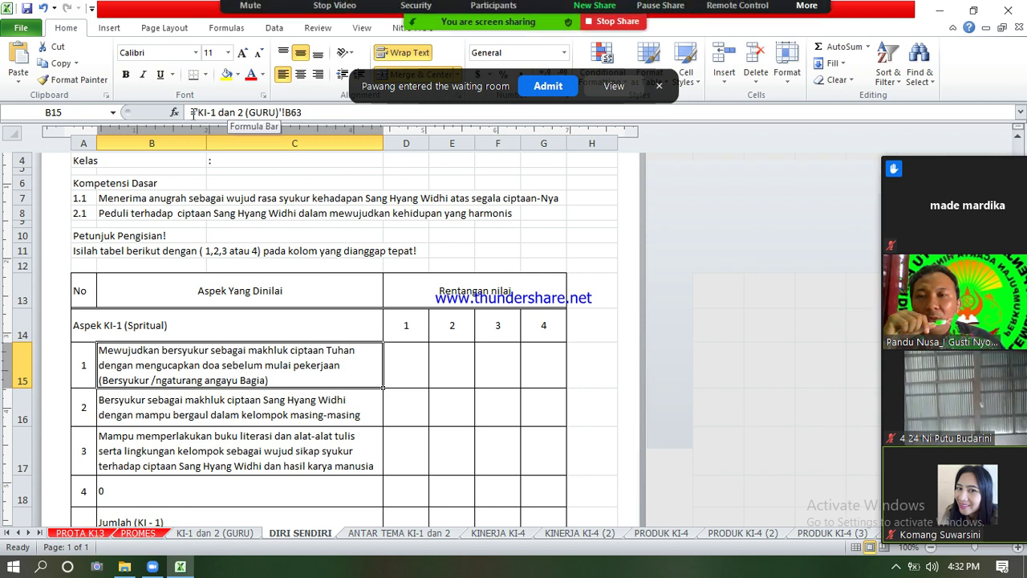
- Inspect the source formulas of the second and third spiritual aspects in B16 and B17, and view the rating columns
{"action": "left_click", "coordinate": [164, 414]}
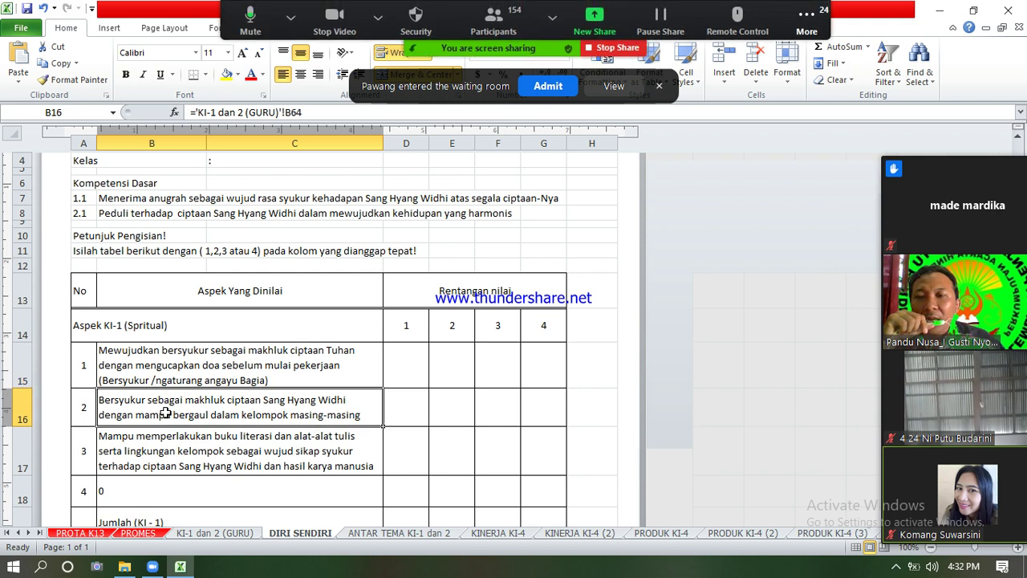
{"action": "left_click", "coordinate": [171, 444]}
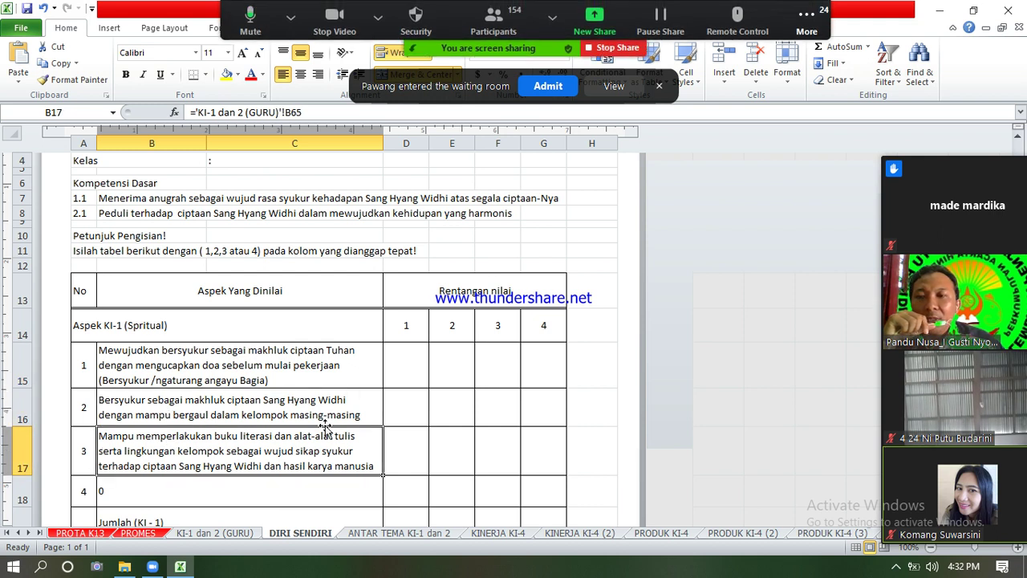
{"action": "scroll", "coordinate": [328, 428], "scroll_direction": "down", "scroll_amount": 1}
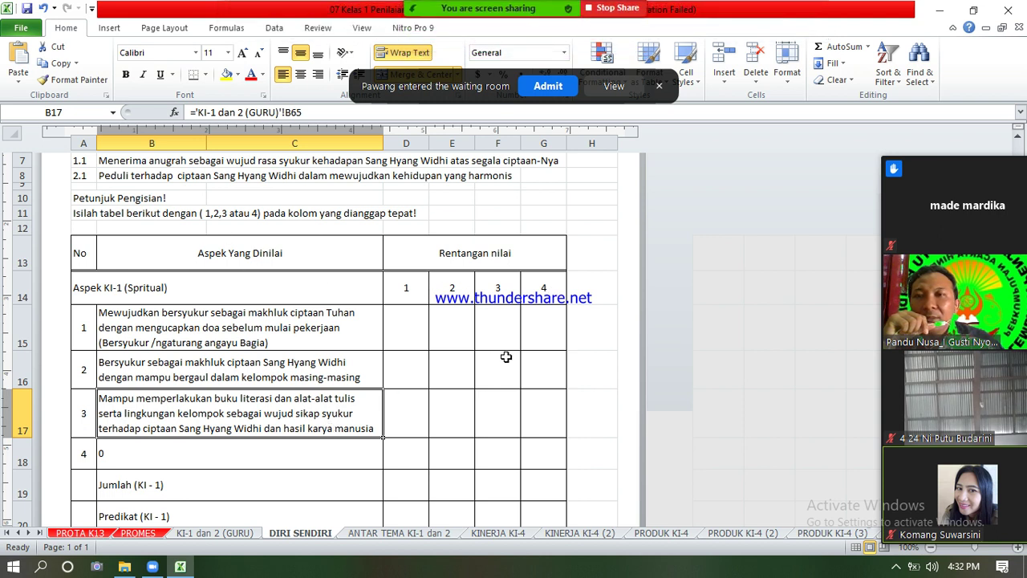
{"action": "scroll", "coordinate": [508, 356], "scroll_direction": "down", "scroll_amount": 3}
{"action": "scroll", "coordinate": [507, 357], "scroll_direction": "up", "scroll_amount": 1}
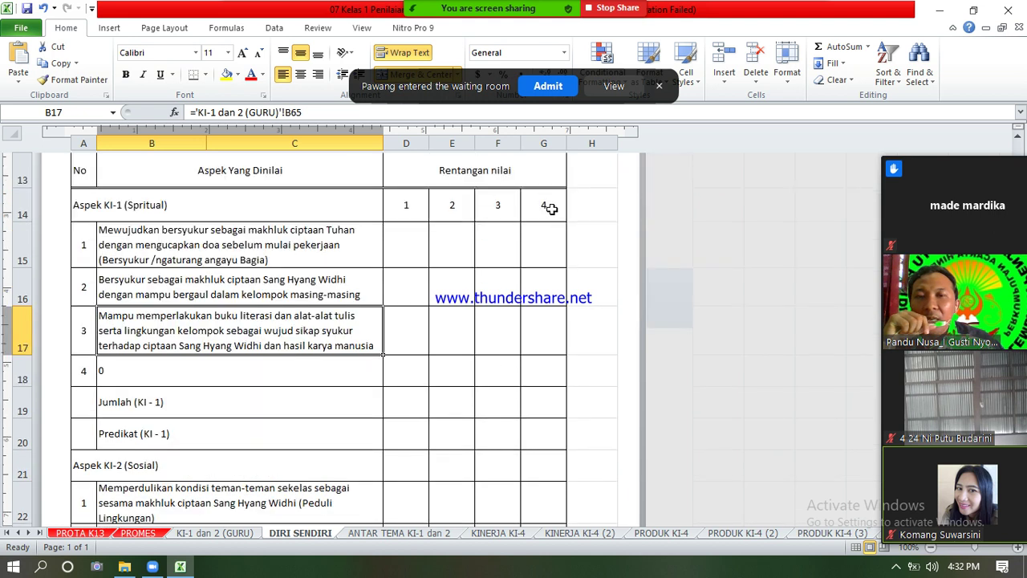
- Examine the Skor legend below the table, selecting its entries from Tidak Pernah to Selalu in B30:B33
{"action": "scroll", "coordinate": [492, 377], "scroll_direction": "down", "scroll_amount": 3}
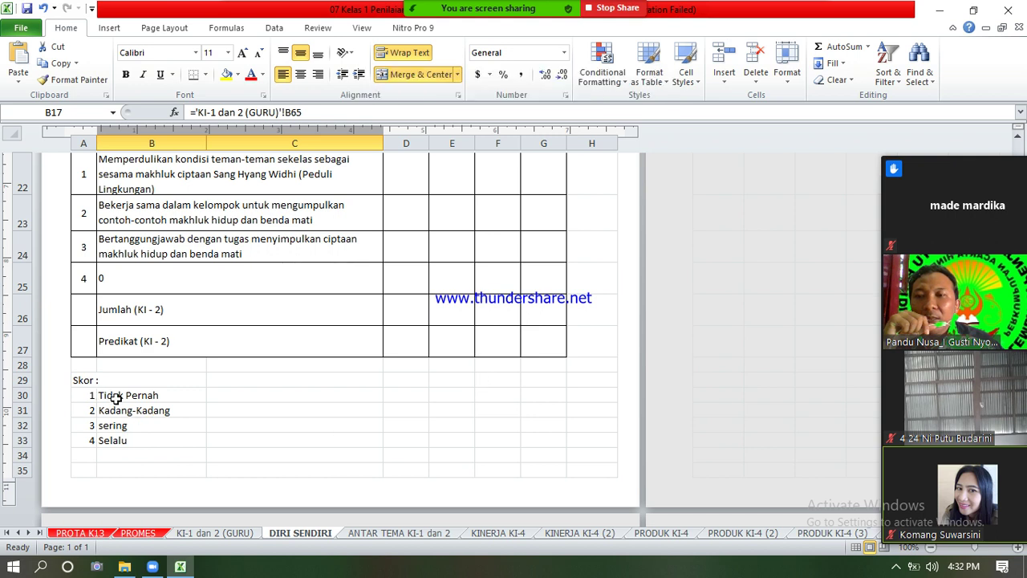
{"action": "left_click_drag", "start_coordinate": [120, 399], "coordinate": [122, 411]}
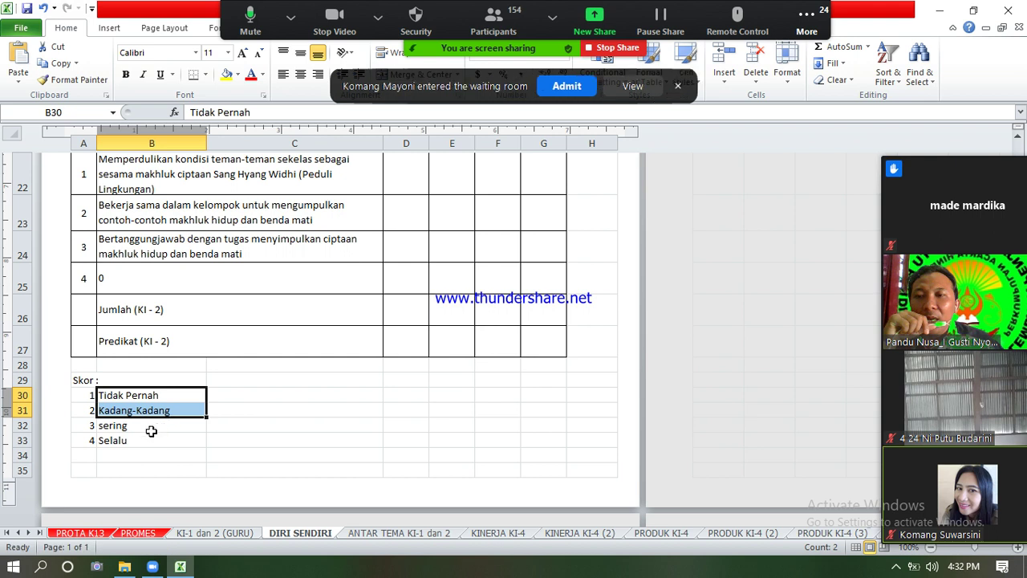
{"action": "left_click_drag", "start_coordinate": [147, 427], "coordinate": [148, 434]}
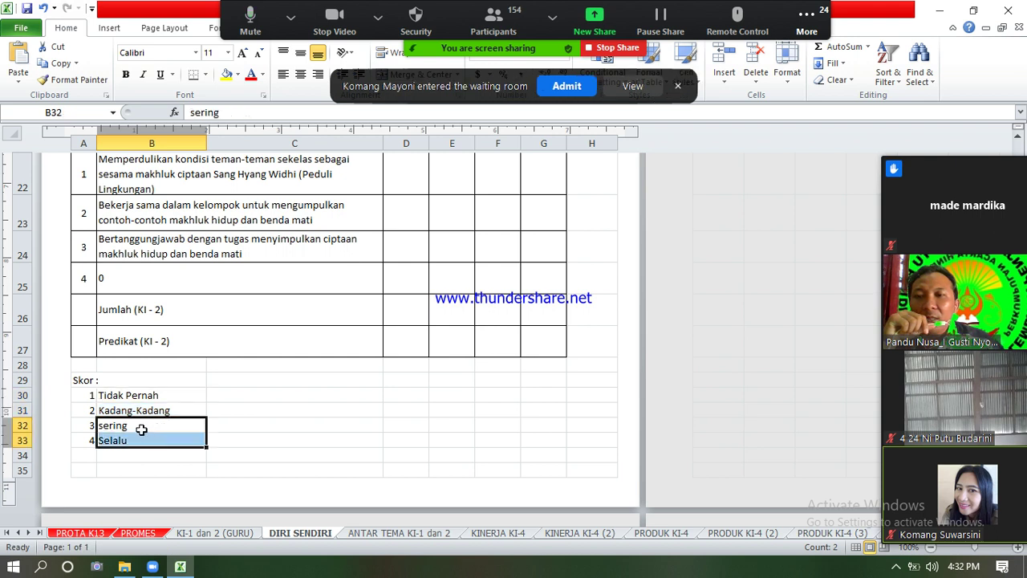
{"action": "key", "text": "Up"}
{"action": "key", "text": "Down"}
{"action": "key", "text": "Down"}
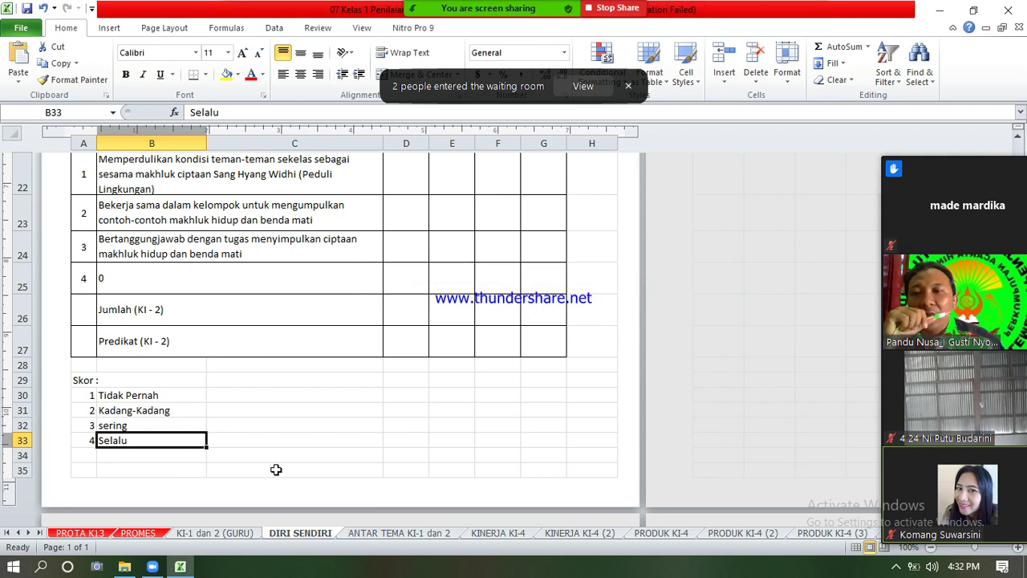
{"action": "left_click", "coordinate": [142, 393]}
{"action": "key", "text": "shift+Down"}
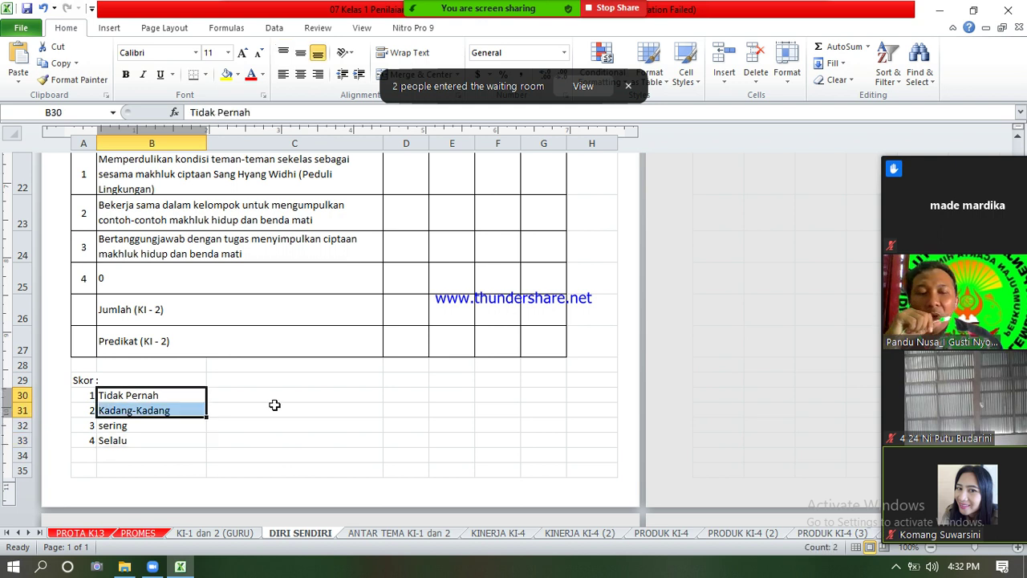
{"action": "key", "text": "Up"}
{"action": "key", "text": "Down"}
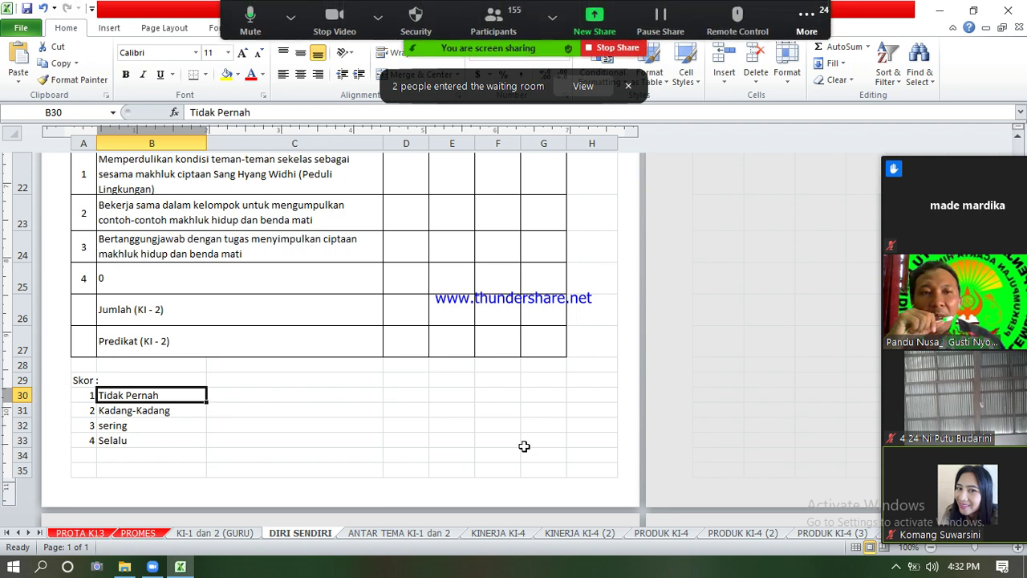
- Inspect the formulas of the first spiritual aspect in B15 and first social aspect in B22, and review the self-assessment form from its heading
{"action": "scroll", "coordinate": [520, 437], "scroll_direction": "up", "scroll_amount": 3}
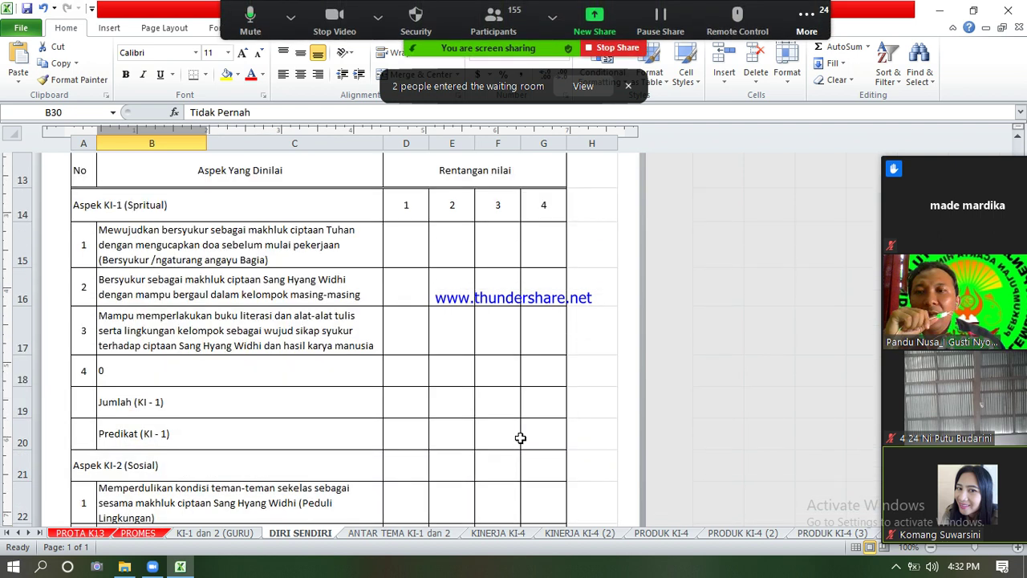
{"action": "left_click", "coordinate": [246, 240]}
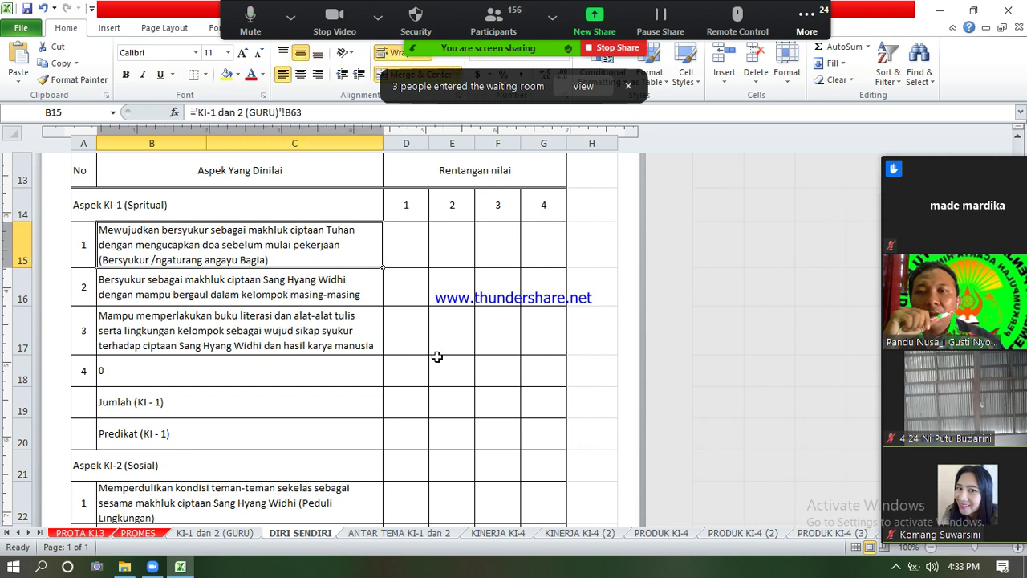
{"action": "scroll", "coordinate": [436, 356], "scroll_direction": "down", "scroll_amount": 1}
{"action": "scroll", "coordinate": [210, 398], "scroll_direction": "down", "scroll_amount": 1}
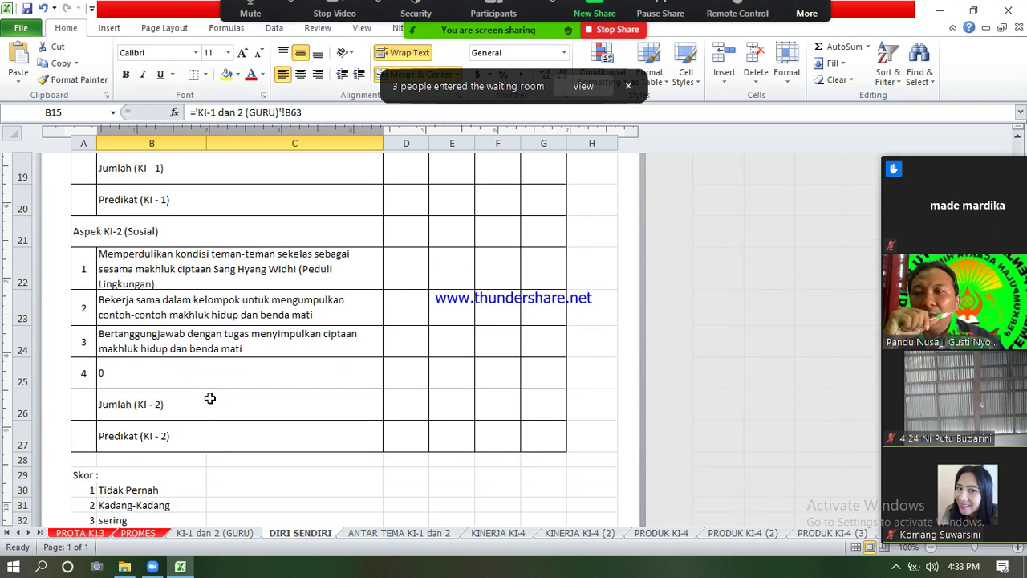
{"action": "left_click", "coordinate": [119, 269]}
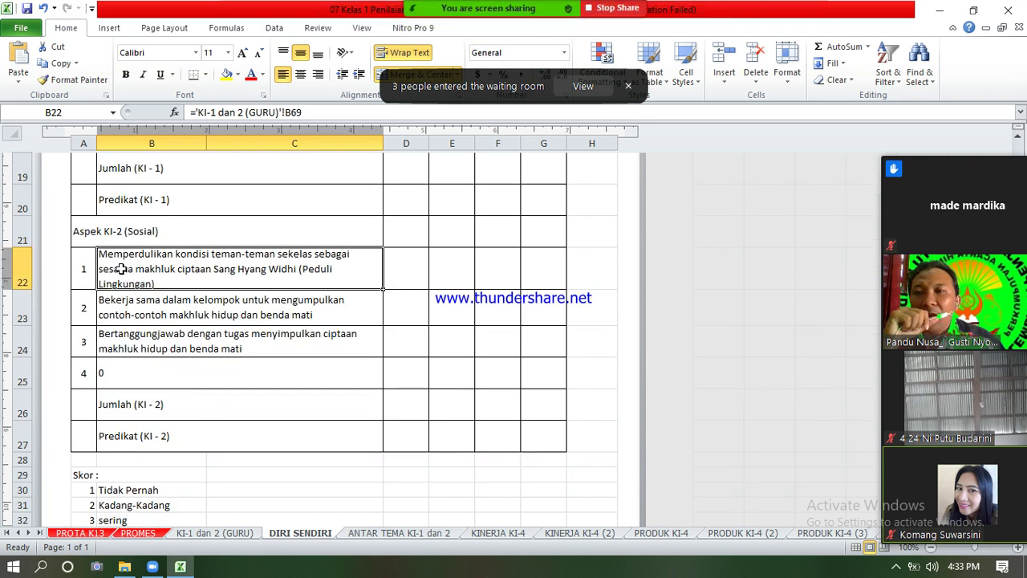
{"action": "scroll", "coordinate": [516, 412], "scroll_direction": "up", "scroll_amount": 2}
{"action": "scroll", "coordinate": [516, 411], "scroll_direction": "up", "scroll_amount": 4}
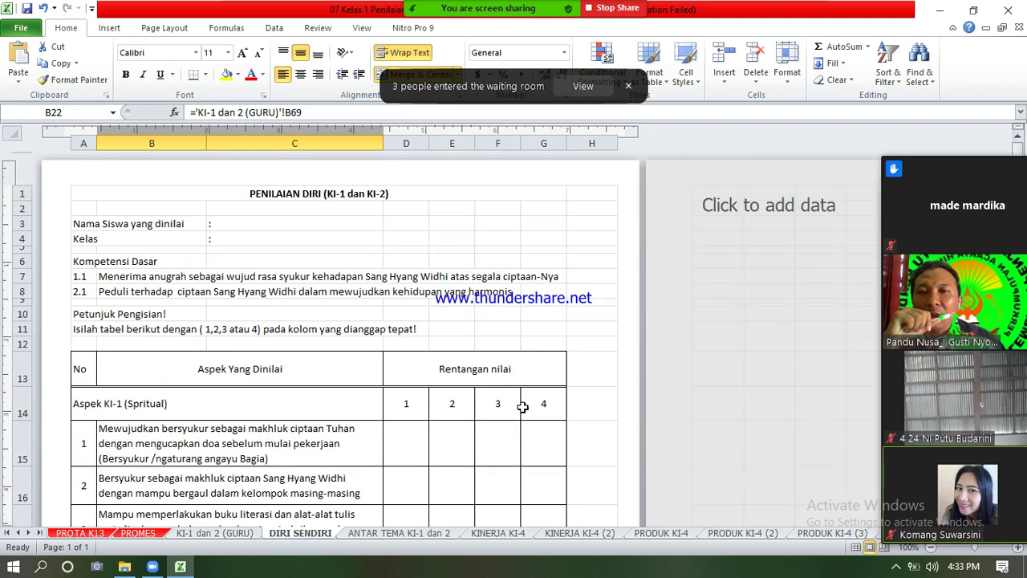
{"action": "scroll", "coordinate": [523, 406], "scroll_direction": "down", "scroll_amount": 2}
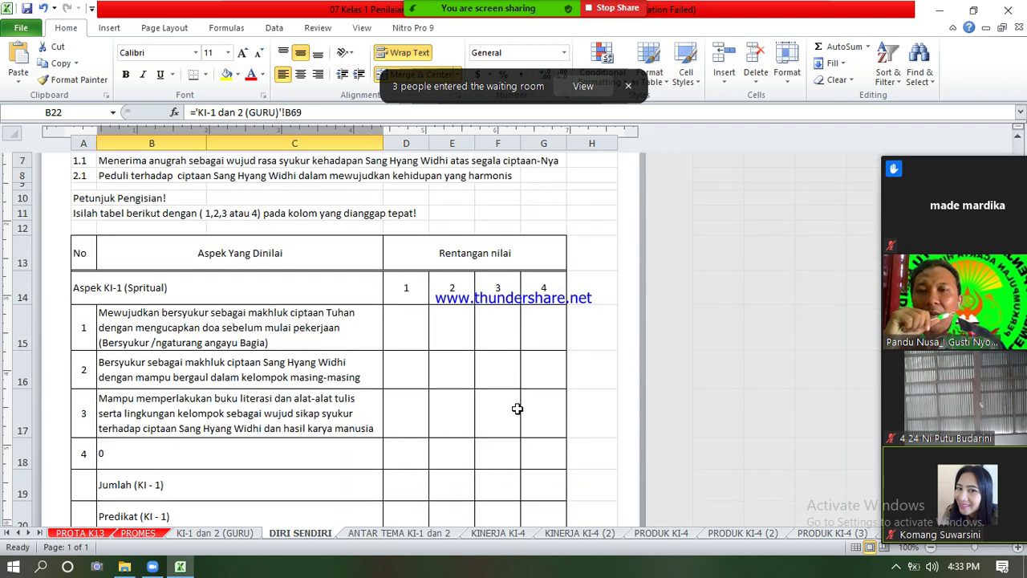
{"action": "scroll", "coordinate": [517, 409], "scroll_direction": "down", "scroll_amount": 1}
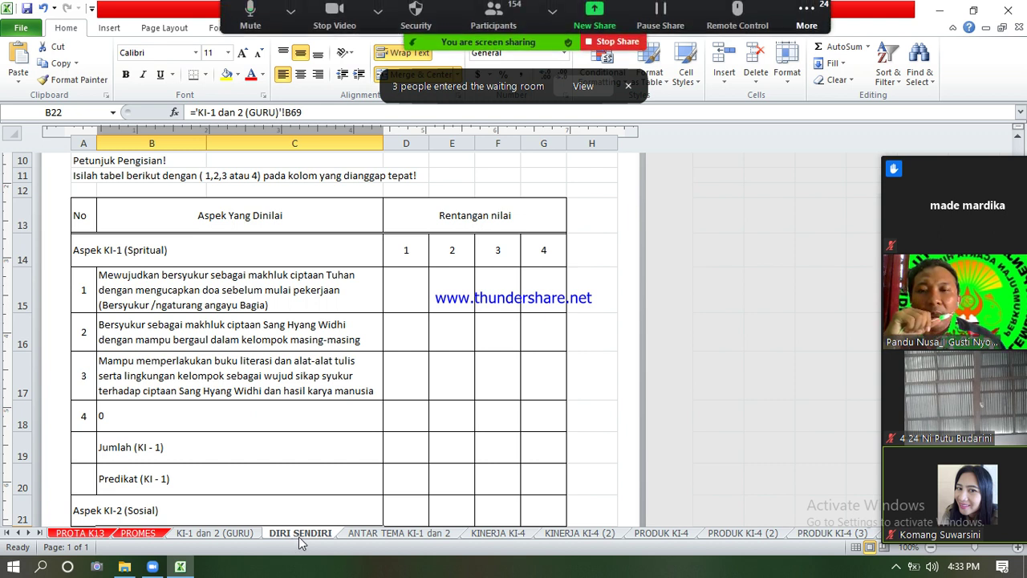
- Switch to the KI-1 dan 2 (GURU) sheet and inspect the formulas of basic competencies 1.1 and 2.1 in B3 and B4
{"action": "left_click", "coordinate": [238, 535]}
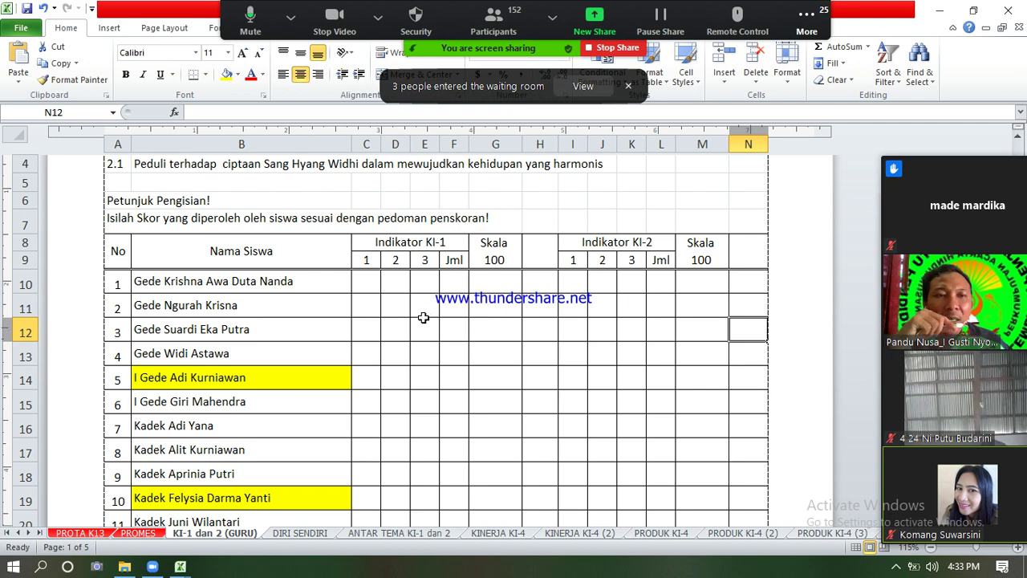
{"action": "scroll", "coordinate": [409, 366], "scroll_direction": "up", "scroll_amount": 3}
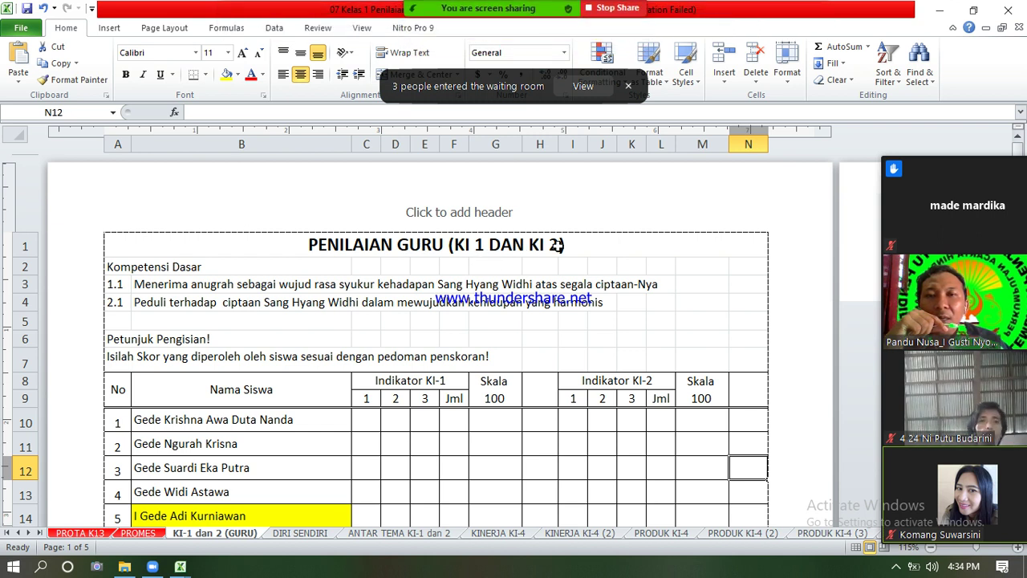
{"action": "left_click", "coordinate": [140, 285]}
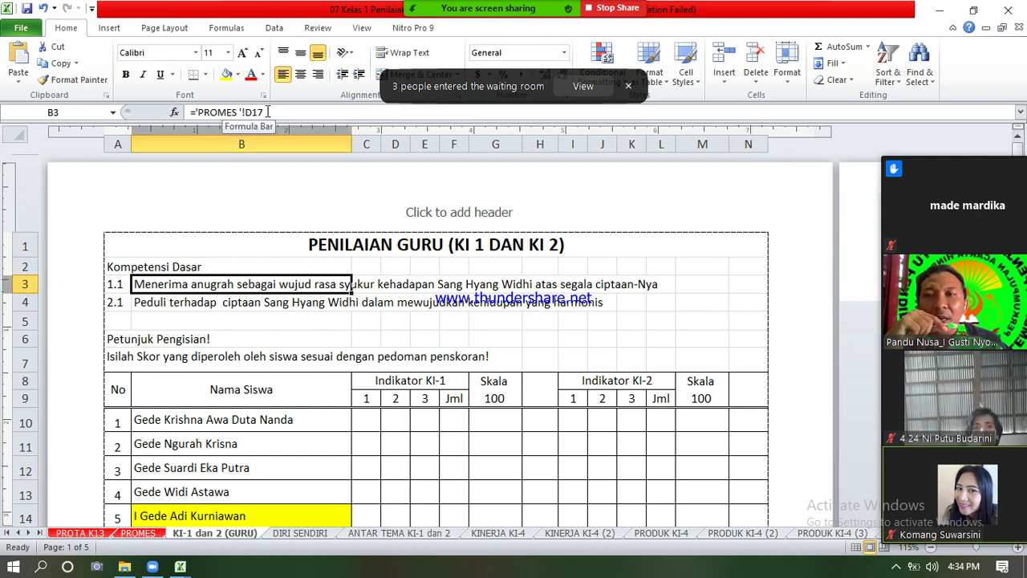
{"action": "left_click", "coordinate": [171, 308]}
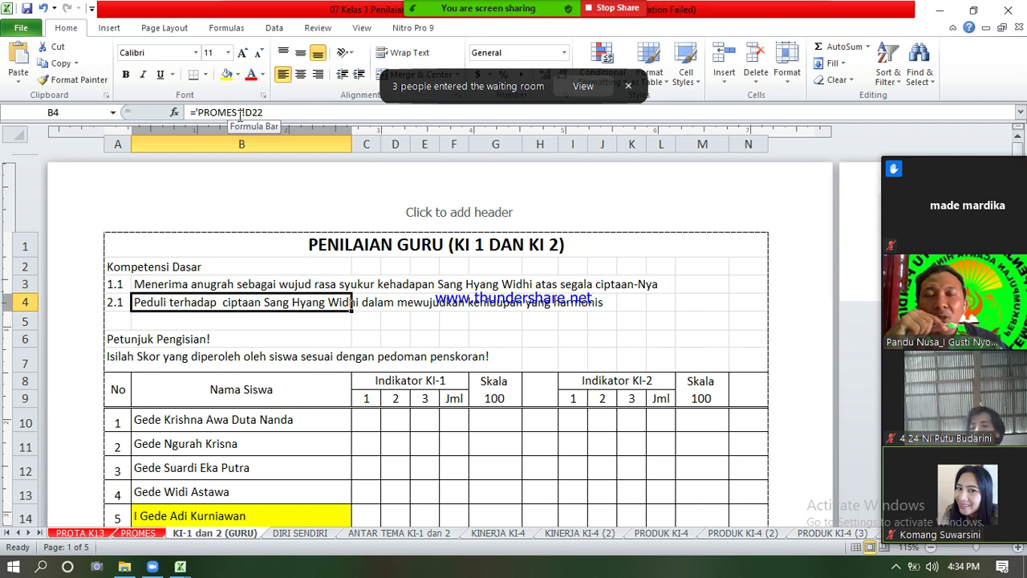
- Examine the filling instruction in row 7 and the first two student names in B10 and B11
{"action": "left_click", "coordinate": [232, 353]}
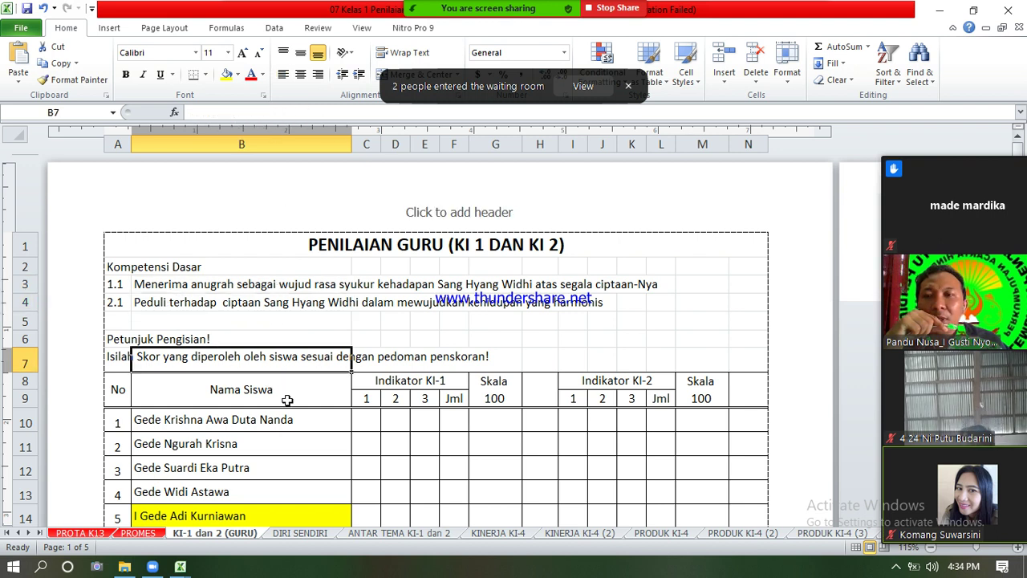
{"action": "scroll", "coordinate": [293, 406], "scroll_direction": "down", "scroll_amount": 2}
{"action": "left_click", "coordinate": [294, 228]}
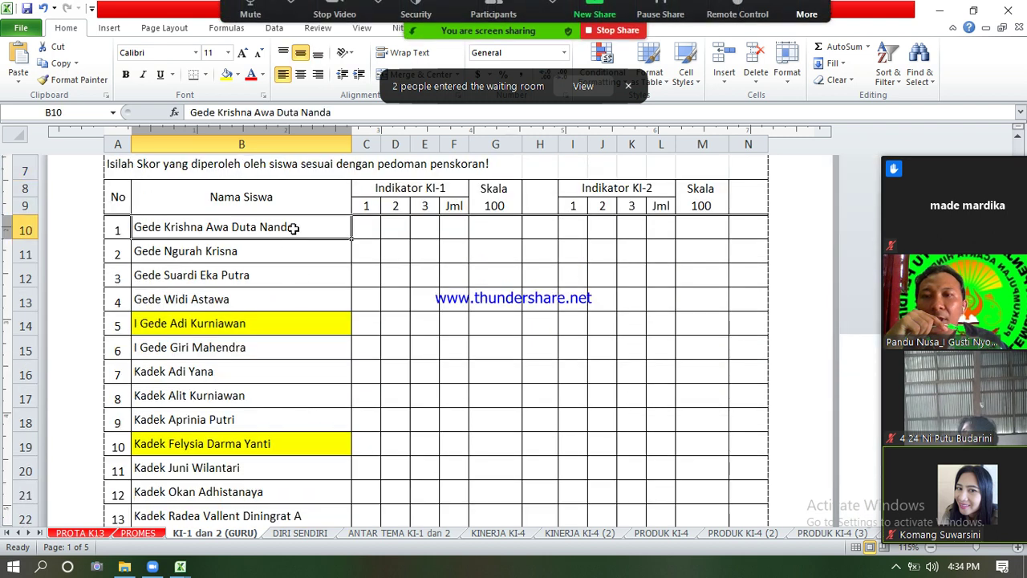
{"action": "left_click", "coordinate": [253, 255]}
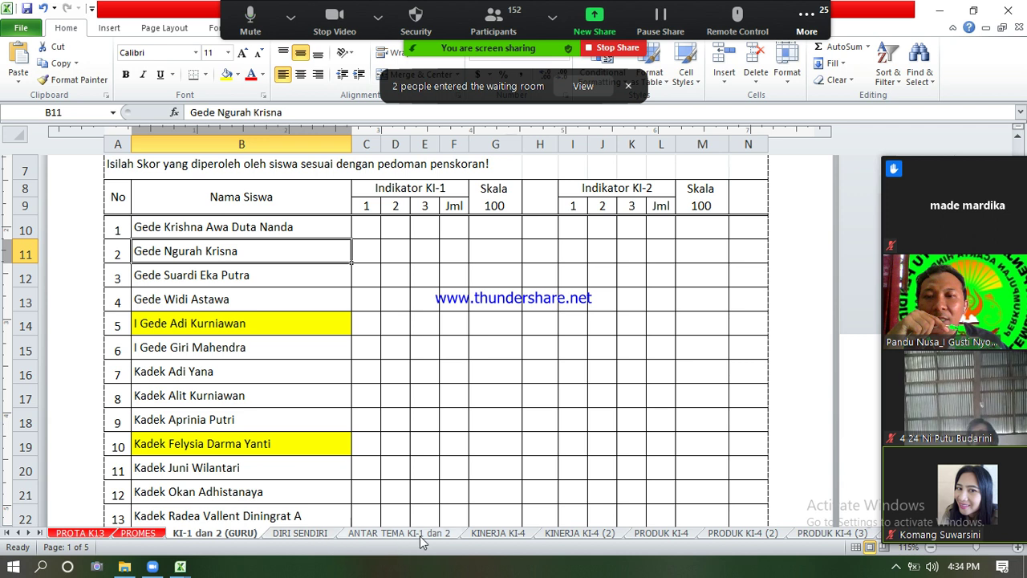
- Switch to the KINERJA KI-4 sheet and inspect the formula behind the first student's name in B10
{"action": "left_click", "coordinate": [507, 533]}
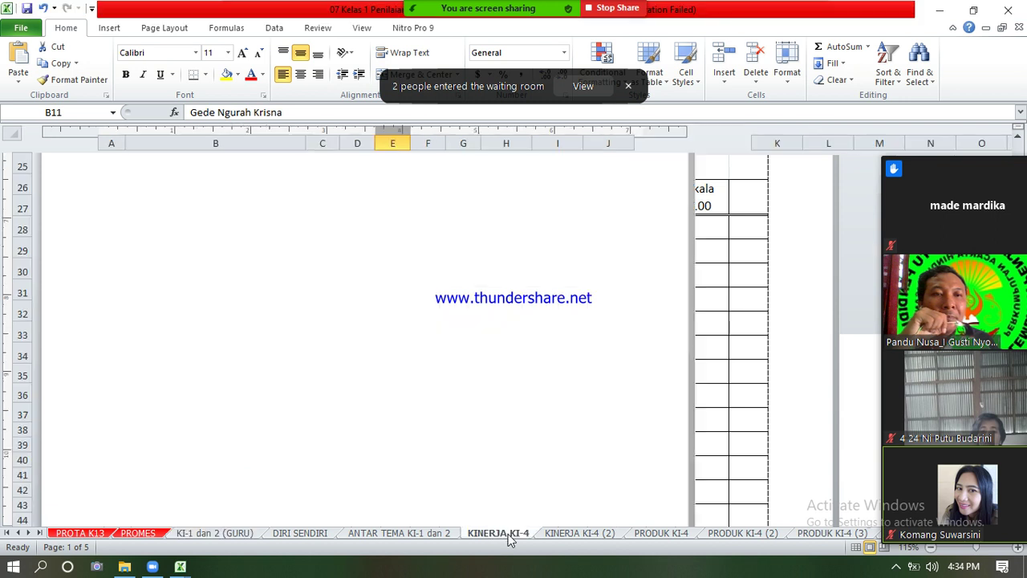
{"action": "left_click", "coordinate": [508, 535]}
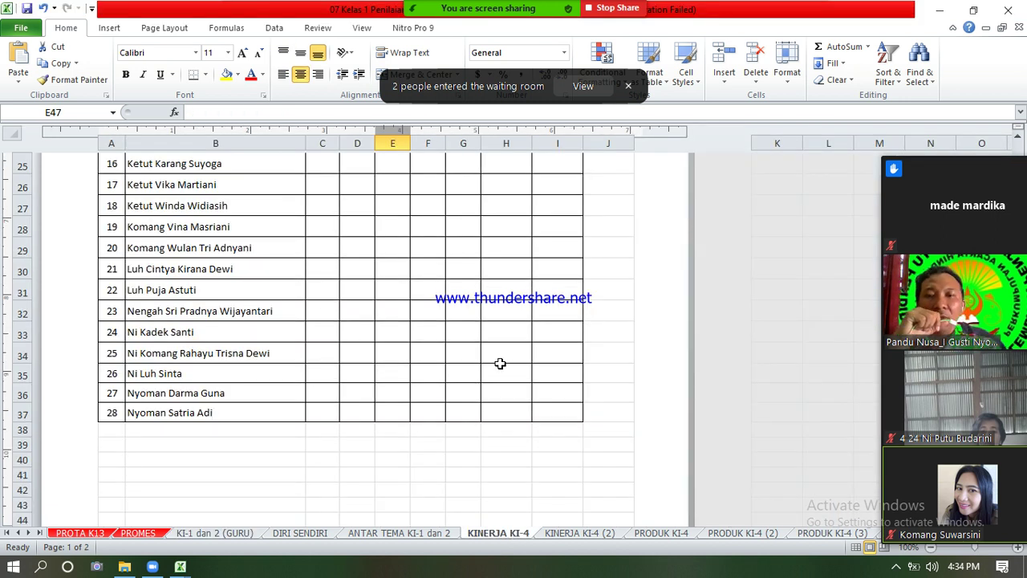
{"action": "scroll", "coordinate": [516, 401], "scroll_direction": "up", "scroll_amount": 2}
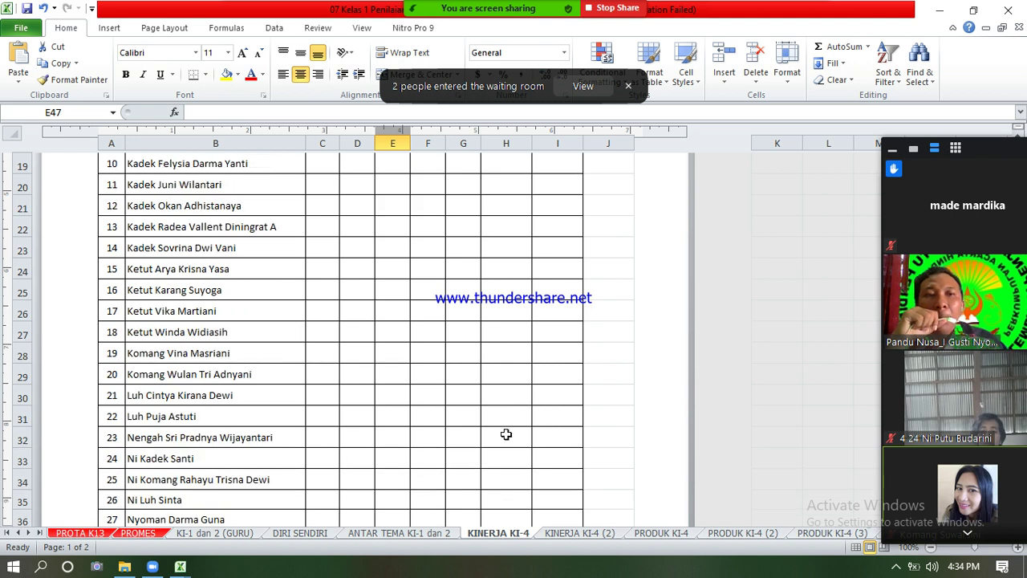
{"action": "scroll", "coordinate": [506, 434], "scroll_direction": "up", "scroll_amount": 7}
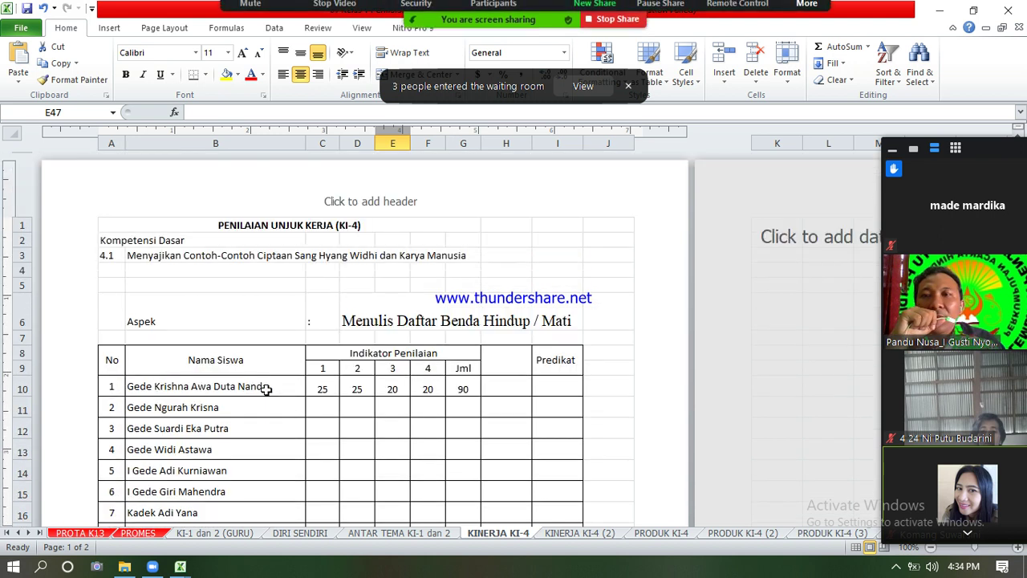
{"action": "left_click", "coordinate": [266, 389]}
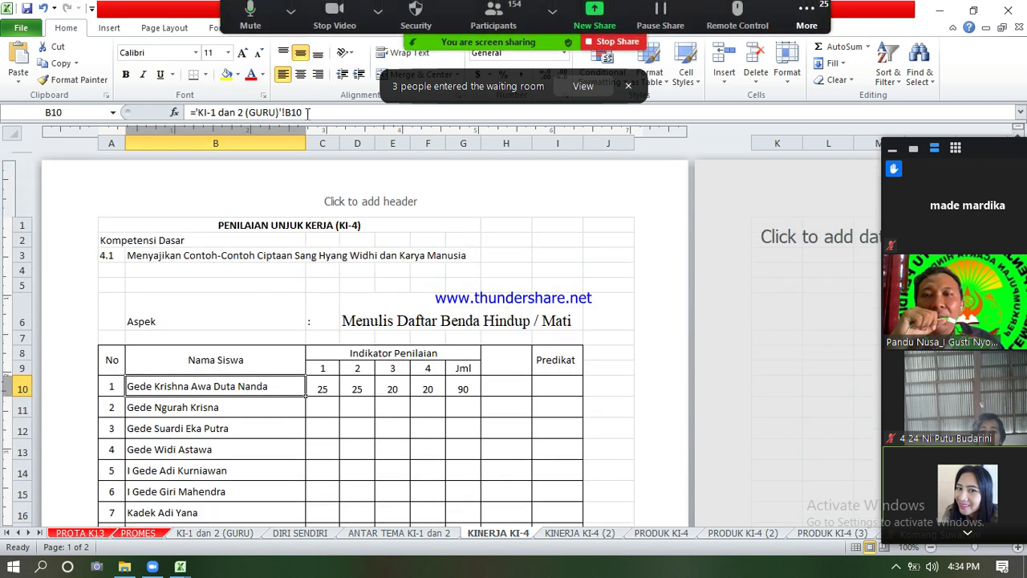
- Inspect the formulas of basic competency 4.1's description in B3 and its number in A3
{"action": "left_click", "coordinate": [166, 256]}
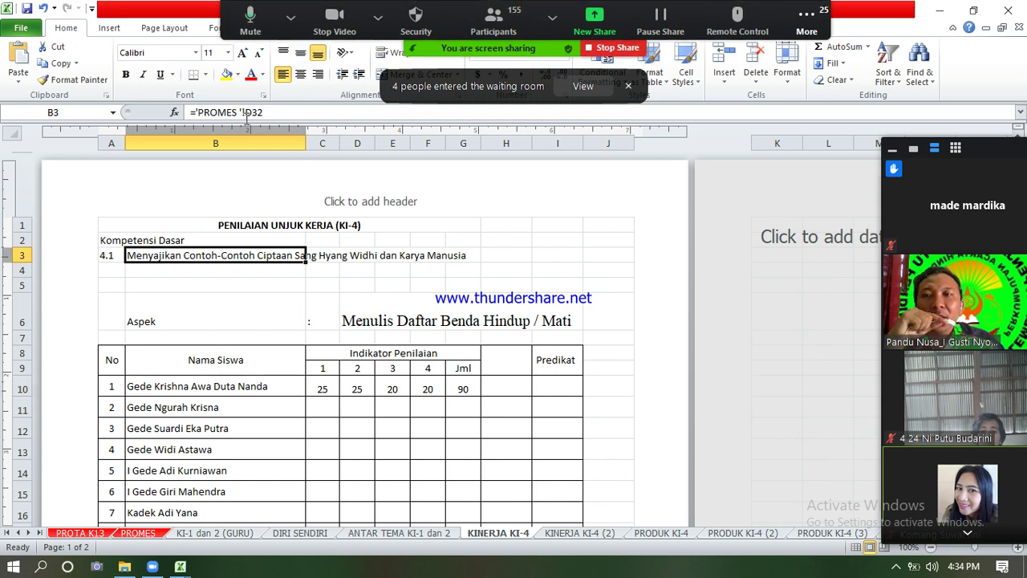
{"action": "left_click", "coordinate": [117, 255]}
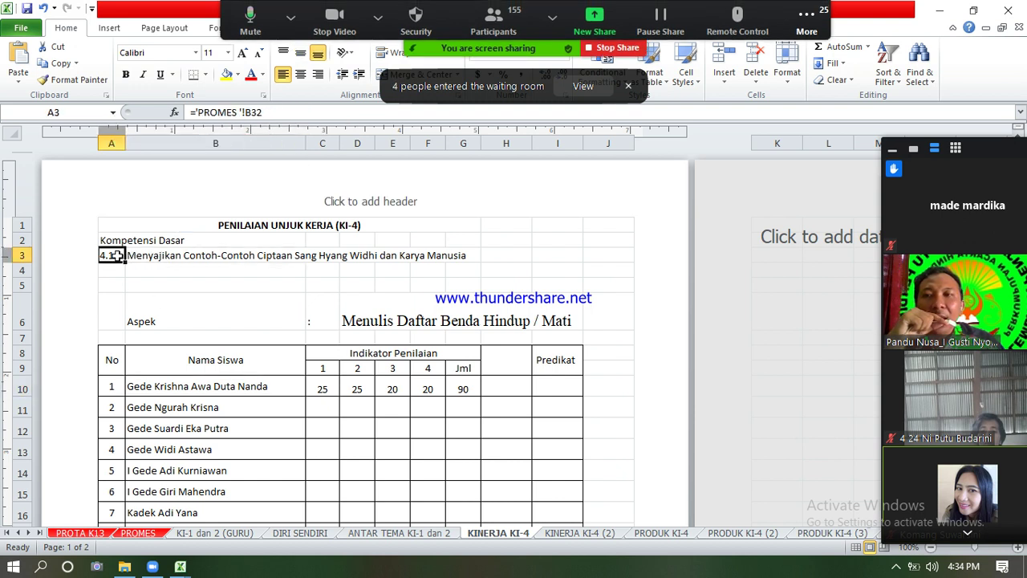
{"action": "left_click", "coordinate": [165, 256]}
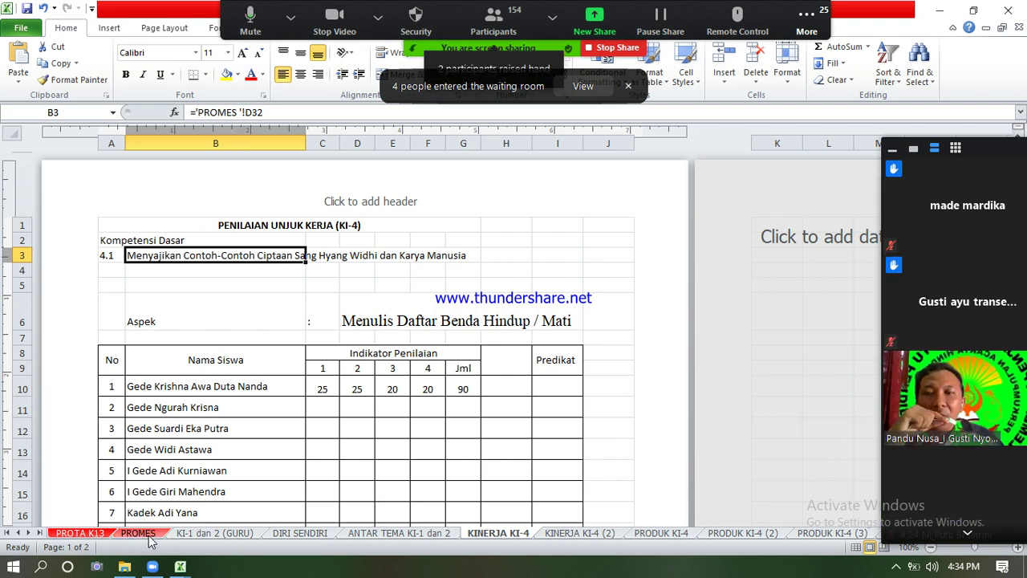
- Return to the DIRI SENDIRI sheet and review its aspect table and Skor legend
{"action": "left_click", "coordinate": [301, 533]}
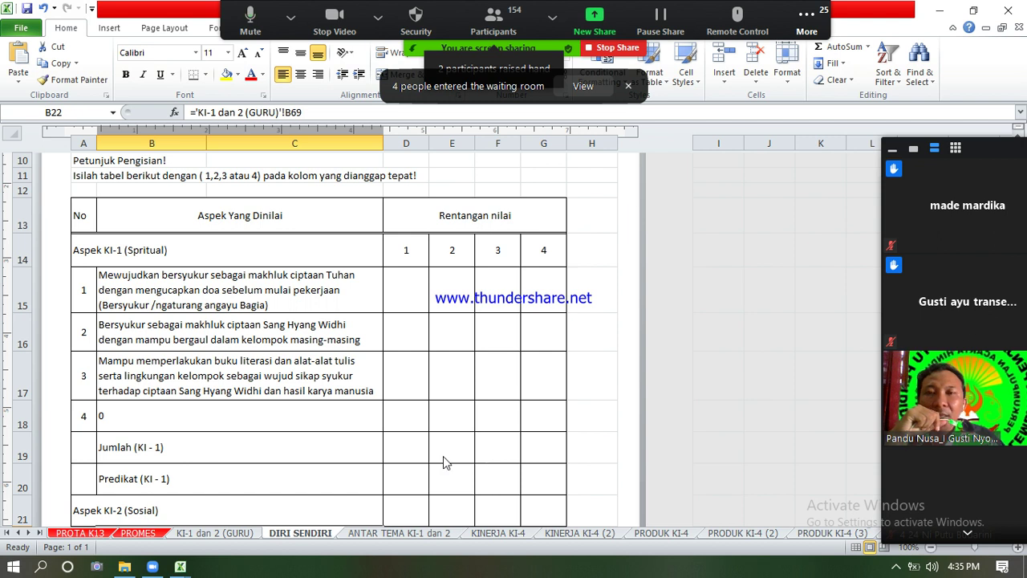
{"action": "scroll", "coordinate": [443, 456], "scroll_direction": "down", "scroll_amount": 5}
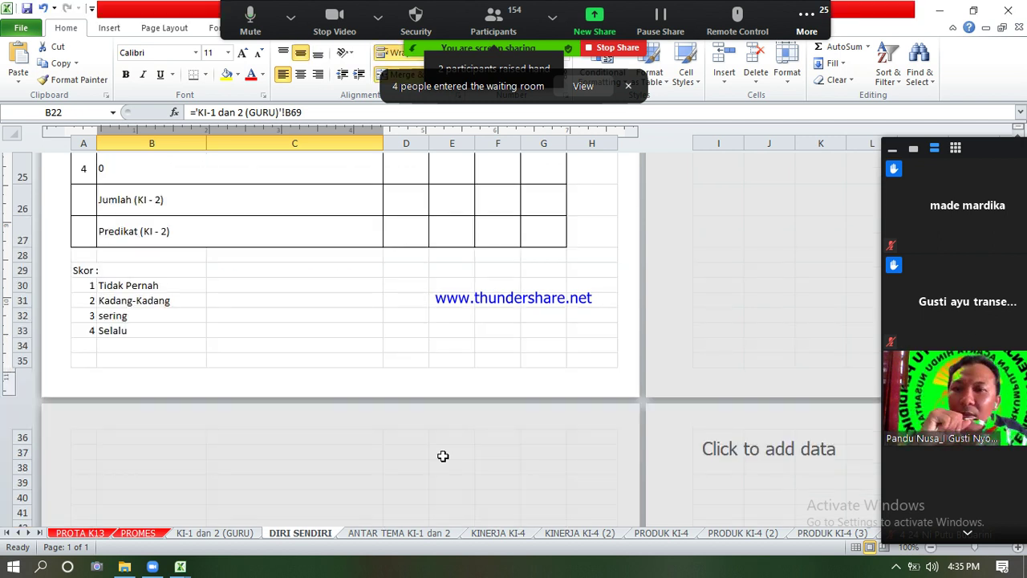
{"action": "scroll", "coordinate": [487, 421], "scroll_direction": "up", "scroll_amount": 4}
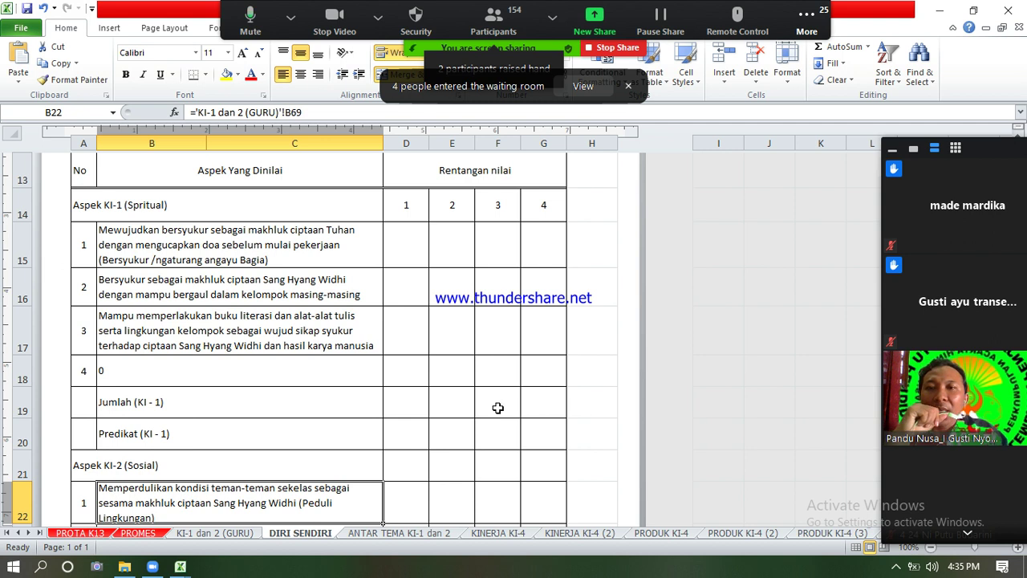
- Look over the KI-1 and KI-2 aspects in the self-assessment table, from the filling instruction down to the Skor legend
{"action": "scroll", "coordinate": [497, 408], "scroll_direction": "up", "scroll_amount": 1}
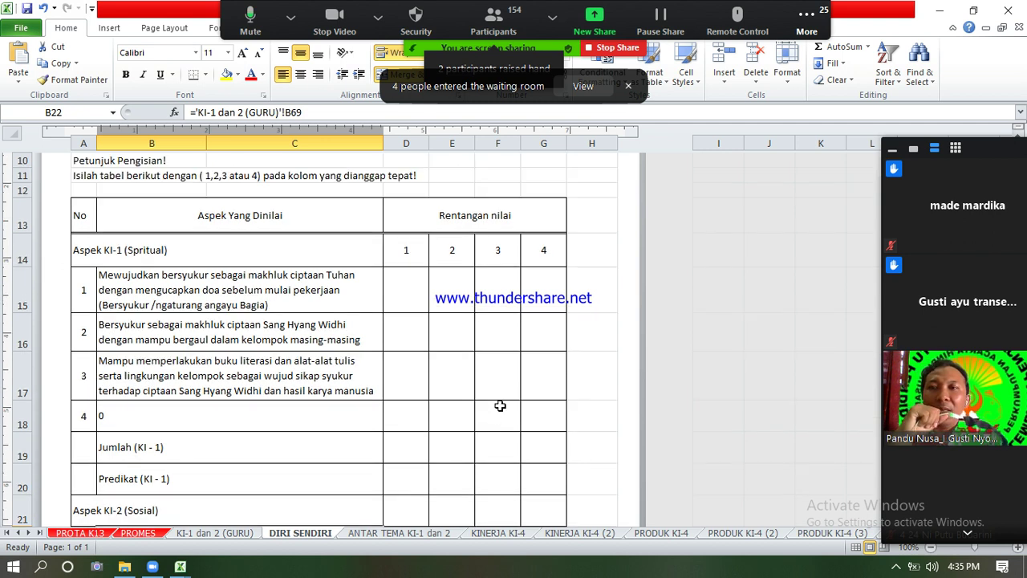
{"action": "scroll", "coordinate": [499, 405], "scroll_direction": "up", "scroll_amount": 1}
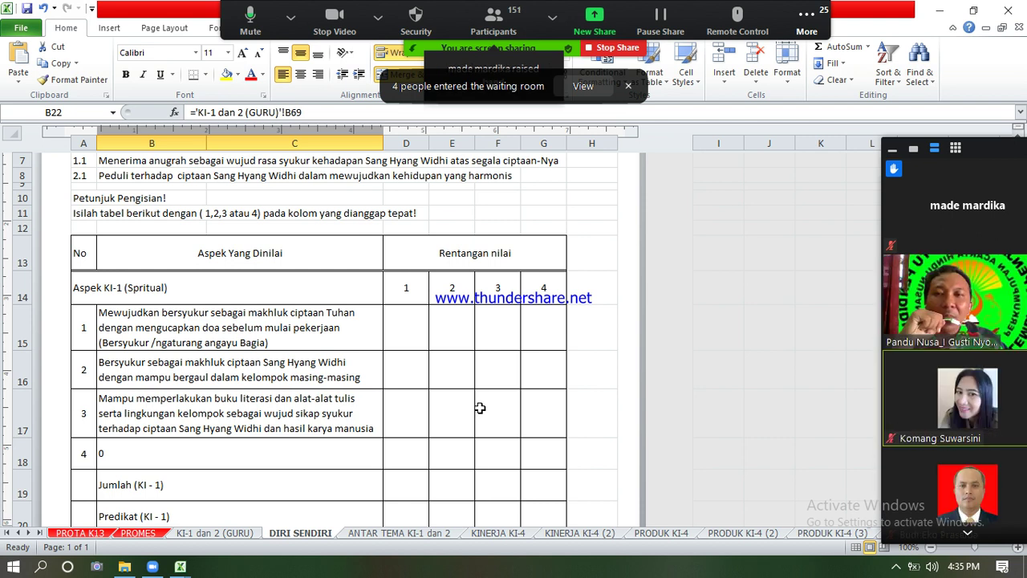
{"action": "scroll", "coordinate": [479, 409], "scroll_direction": "down", "scroll_amount": 1}
{"action": "scroll", "coordinate": [479, 409], "scroll_direction": "down", "scroll_amount": 3}
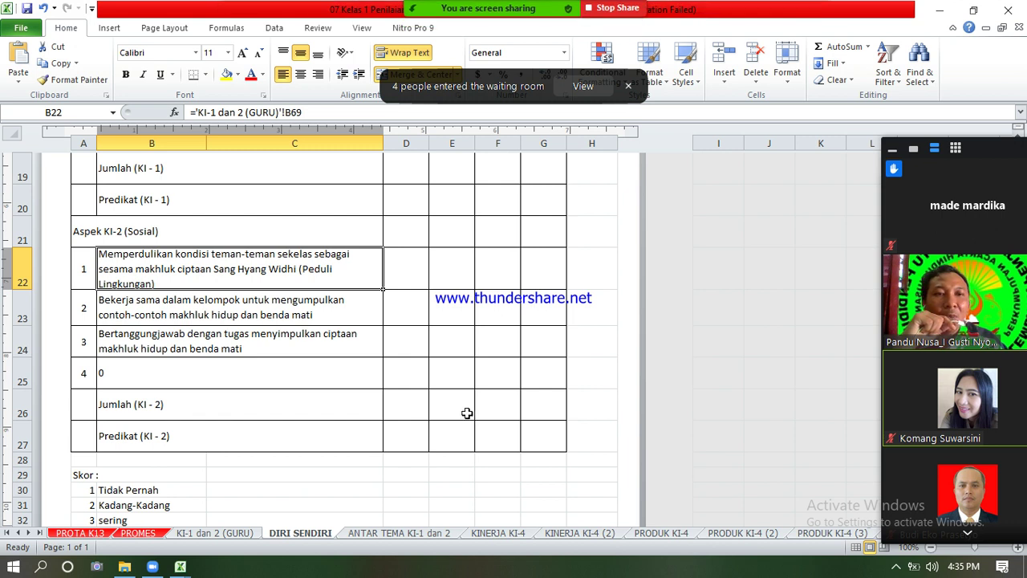
{"action": "left_click", "coordinate": [448, 377]}
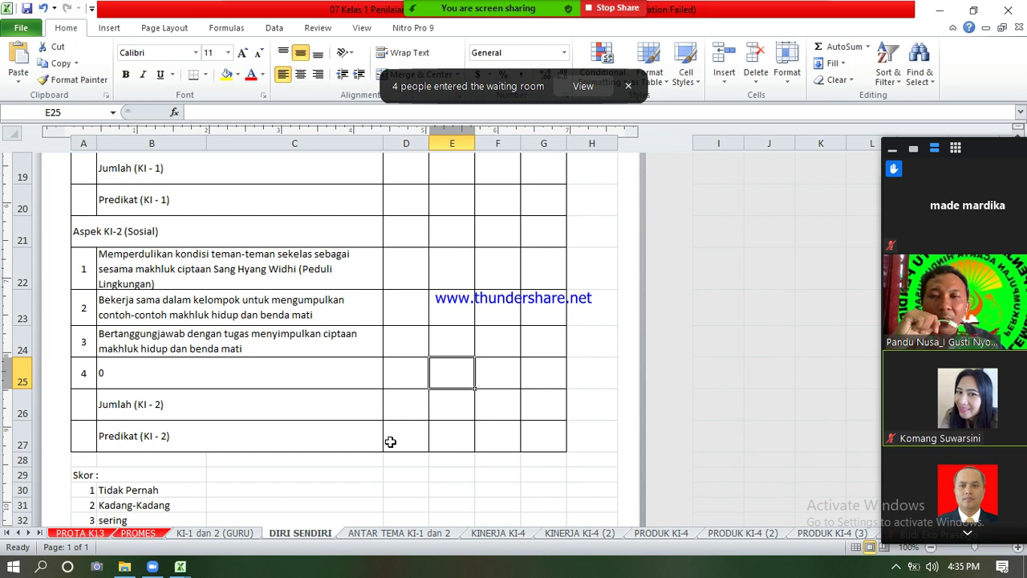
{"action": "scroll", "coordinate": [405, 462], "scroll_direction": "down", "scroll_amount": 1}
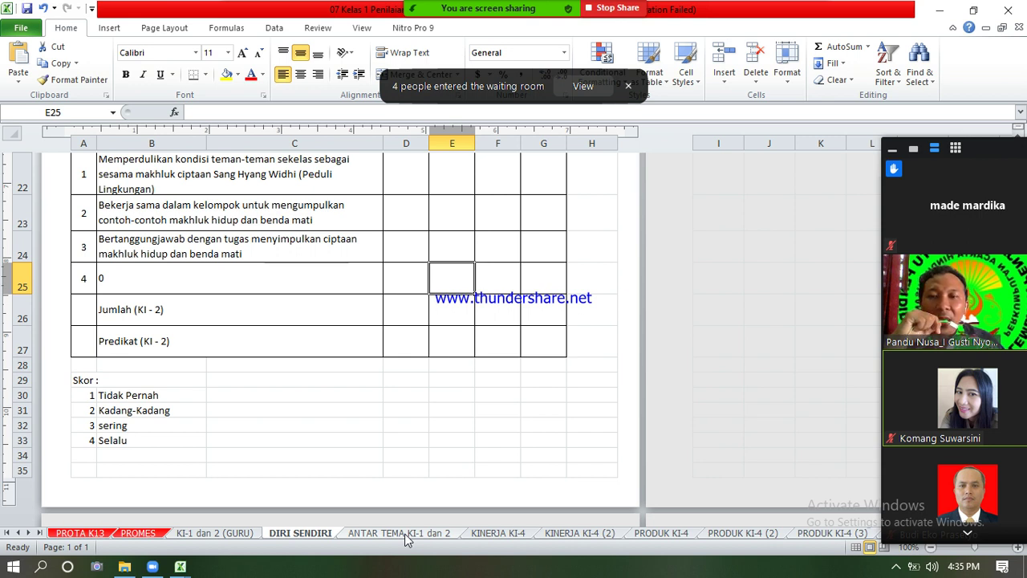
- Close the 07 Kelas 1 Penilaian Ciptaan Sang Hyang Widhi workbook without saving its changes
{"action": "mouse_move", "coordinate": [186, 565]}
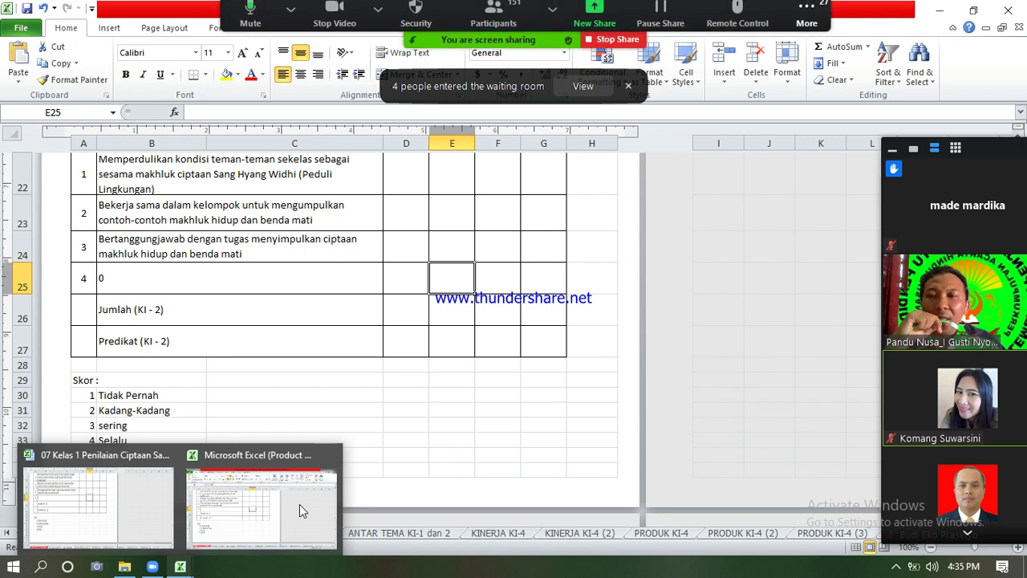
{"action": "left_click", "coordinate": [331, 457]}
{"action": "left_click", "coordinate": [250, 457]}
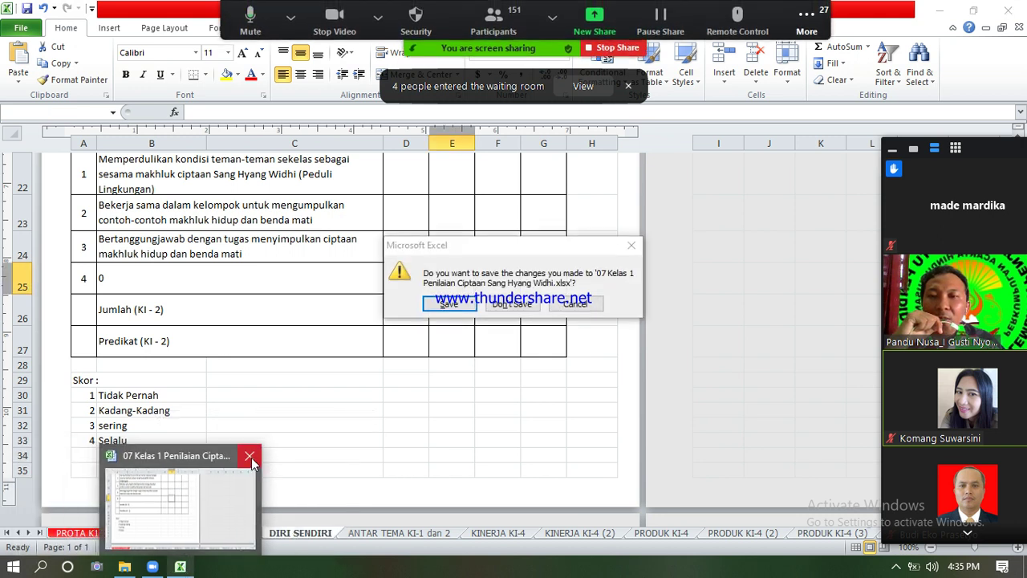
{"action": "left_click", "coordinate": [518, 305]}
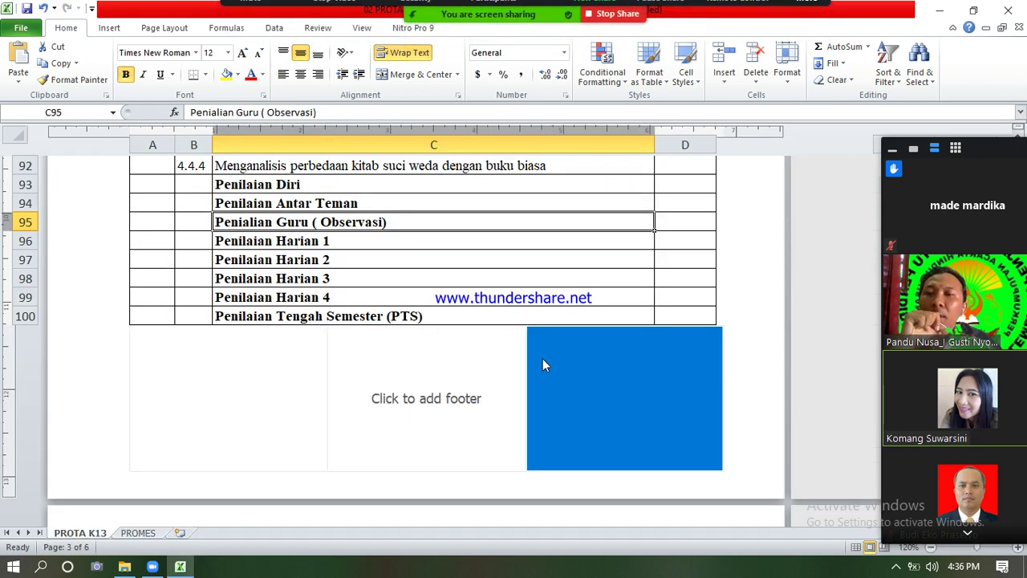
- Look at the assessment rows ending PROTA K13, switch to the PROMES sheet and highlight its Langkah-Langkah Program Pengajaran block
{"action": "scroll", "coordinate": [545, 337], "scroll_direction": "up", "scroll_amount": 2}
{"action": "scroll", "coordinate": [549, 319], "scroll_direction": "down", "scroll_amount": 1}
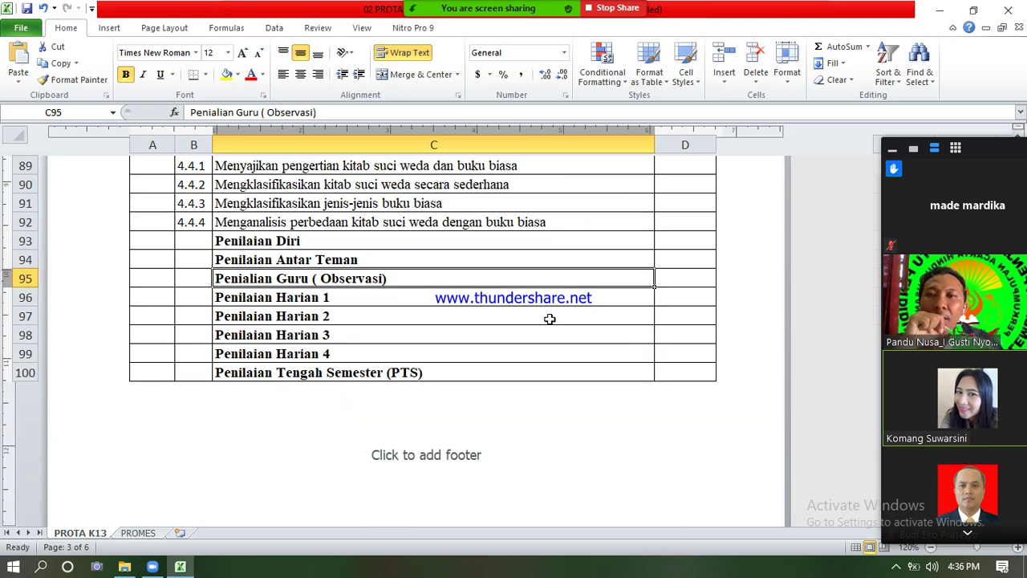
{"action": "left_click", "coordinate": [139, 533]}
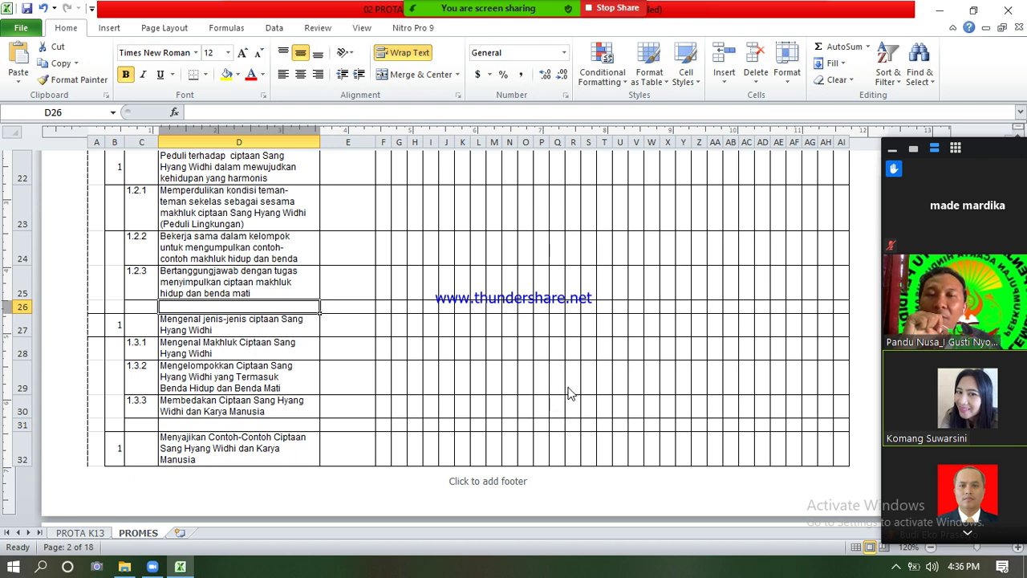
{"action": "scroll", "coordinate": [704, 202], "scroll_direction": "up", "scroll_amount": 7}
{"action": "left_click", "coordinate": [702, 197]}
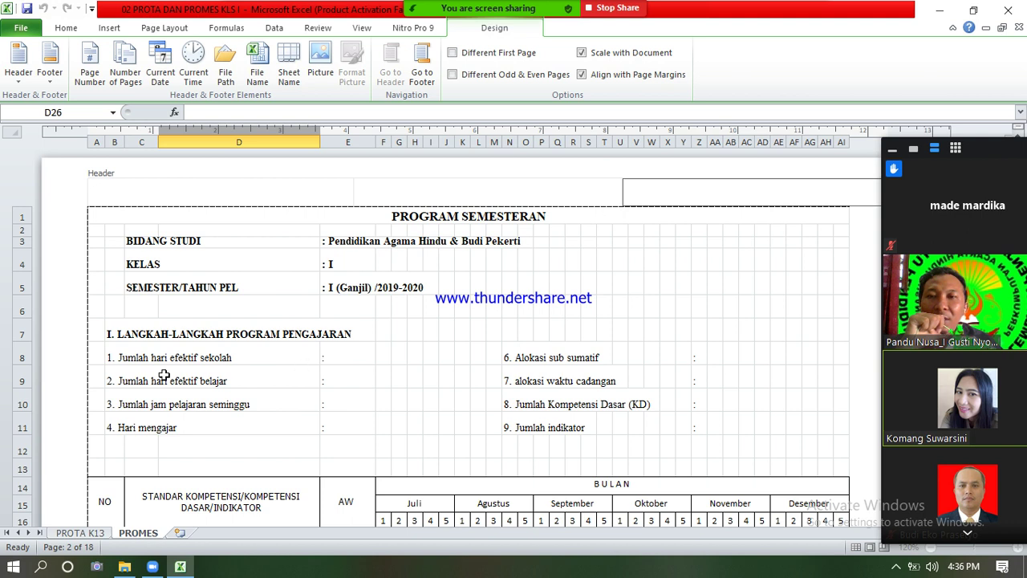
{"action": "left_click_drag", "start_coordinate": [126, 336], "coordinate": [726, 439]}
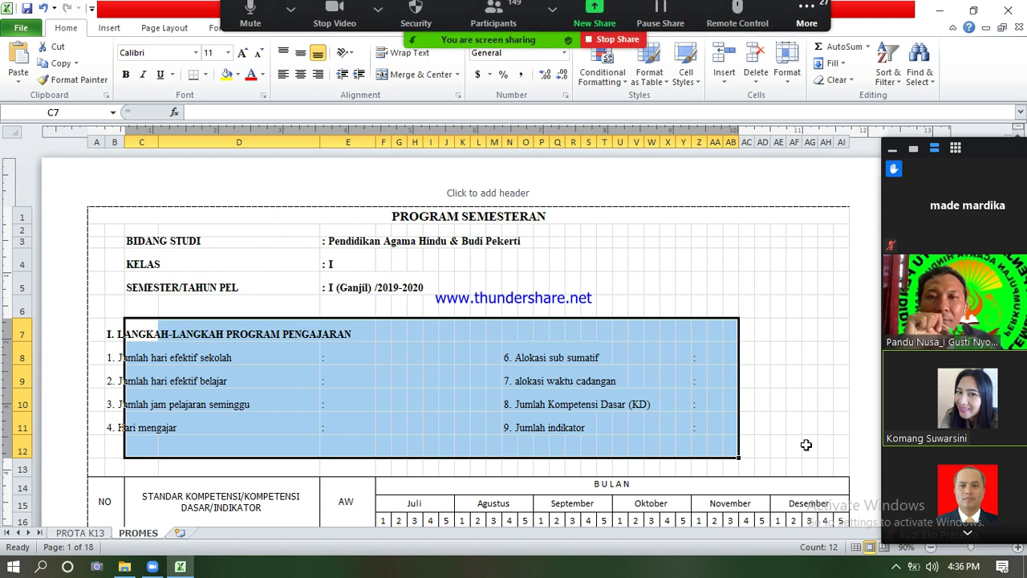
{"action": "left_click", "coordinate": [243, 421]}
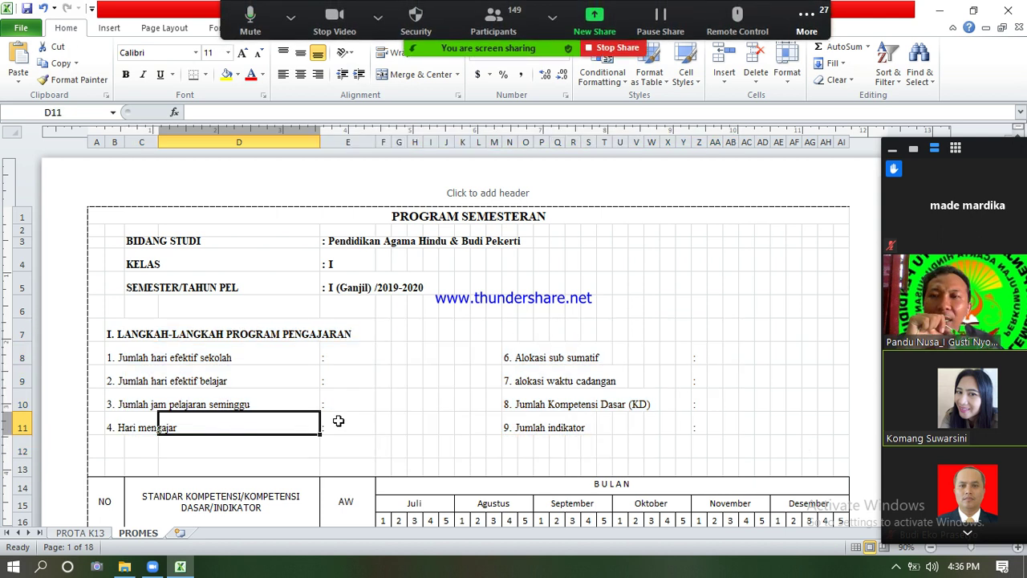
- Examine the semester table's first indicator rows and its NO and STANDAR KOMPETENSI/KOMPETENSI DASAR/INDIKATOR headers
{"action": "scroll", "coordinate": [339, 420], "scroll_direction": "down", "scroll_amount": 2}
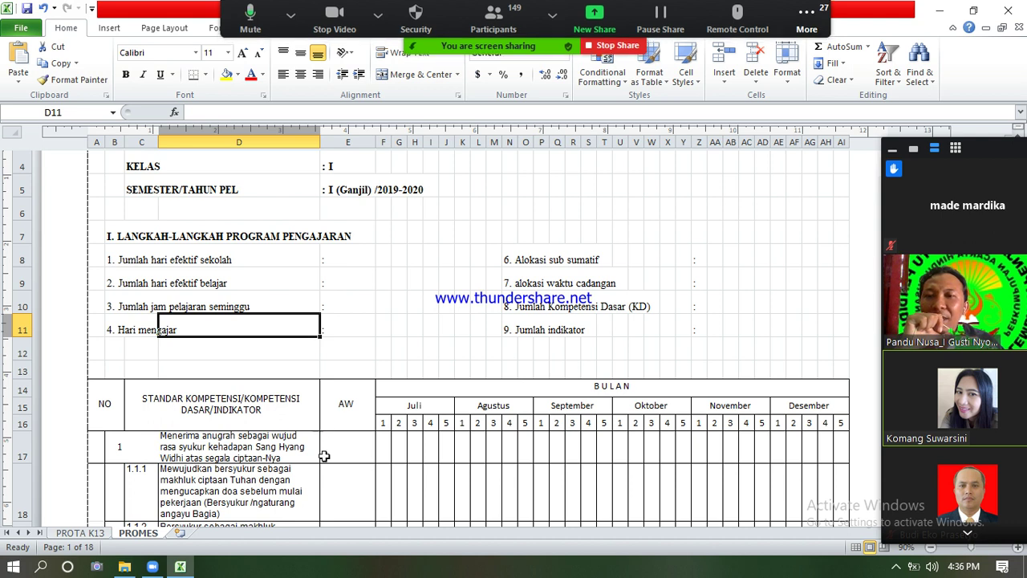
{"action": "left_click", "coordinate": [340, 482]}
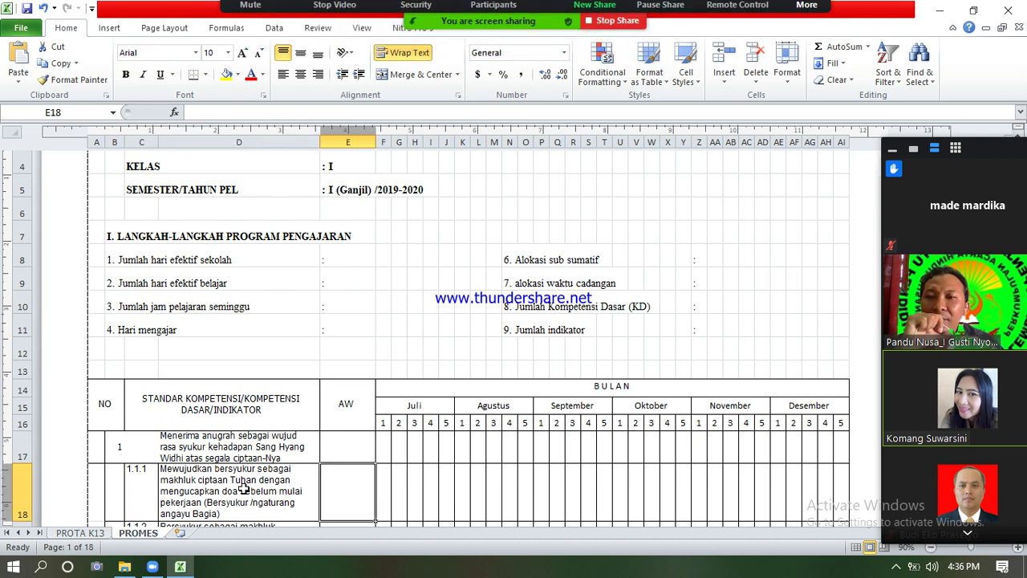
{"action": "scroll", "coordinate": [241, 489], "scroll_direction": "down", "scroll_amount": 1}
{"action": "scroll", "coordinate": [242, 489], "scroll_direction": "down", "scroll_amount": 1}
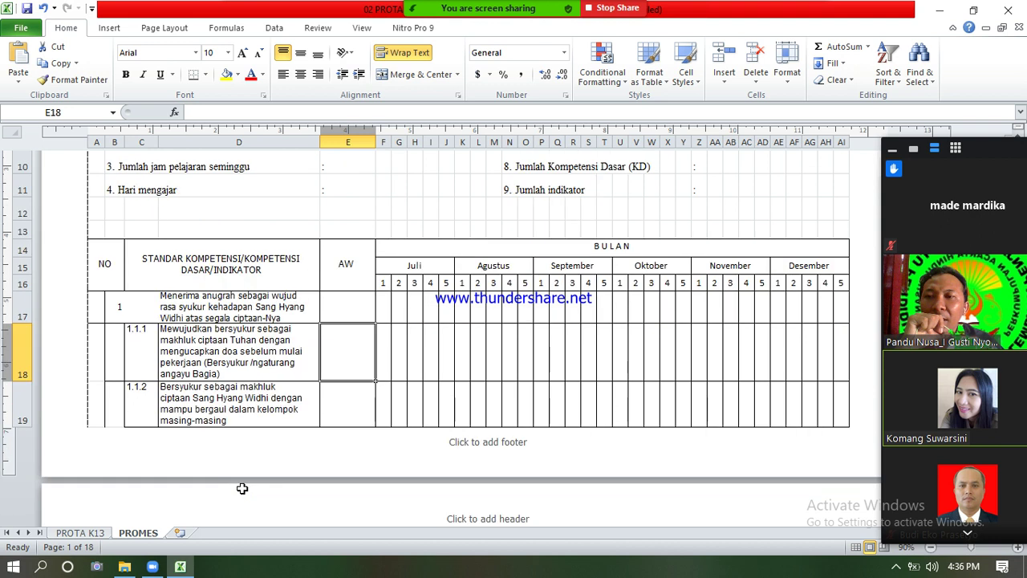
{"action": "scroll", "coordinate": [442, 409], "scroll_direction": "up", "scroll_amount": 1}
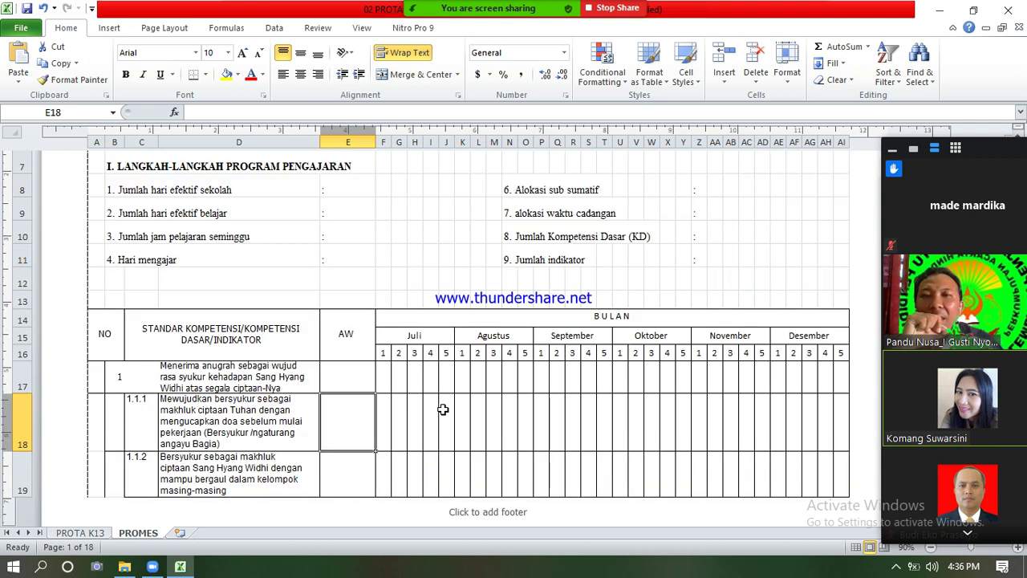
{"action": "left_click", "coordinate": [104, 335]}
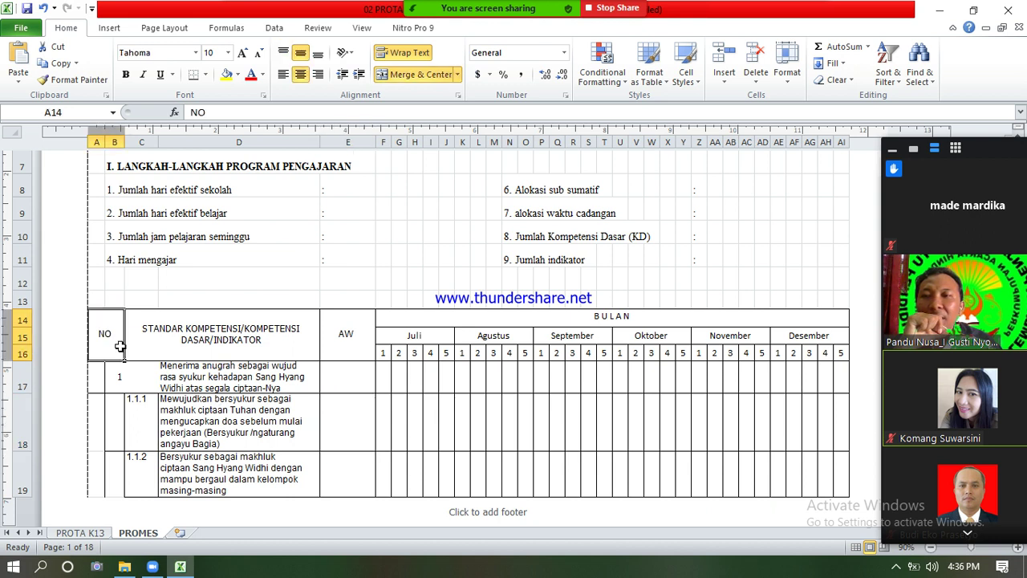
{"action": "left_click", "coordinate": [237, 340]}
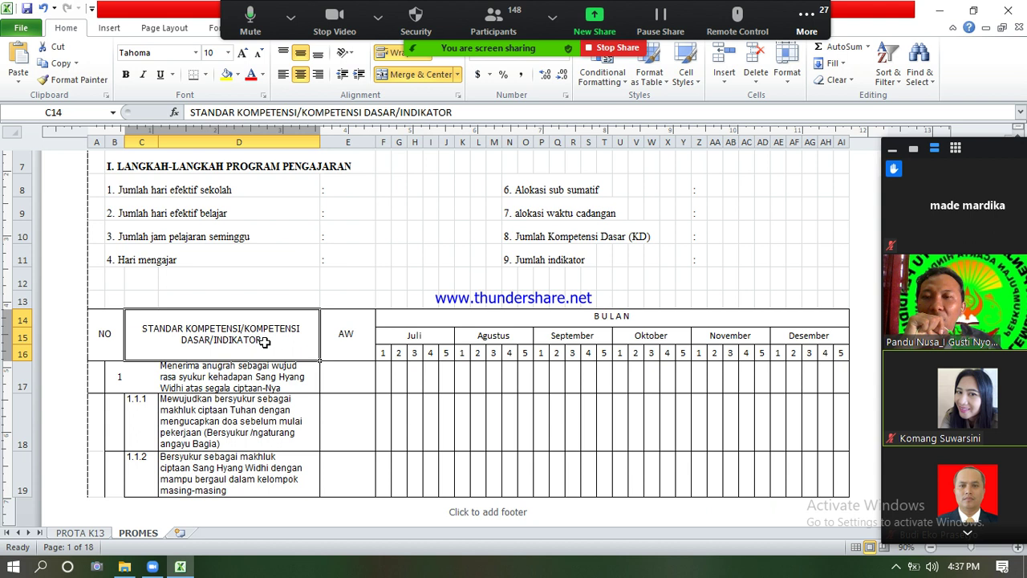
- Inspect the formula behind indicator 1.1.1's description in D18 and view the indicators continuing on the following page
{"action": "left_click", "coordinate": [233, 424]}
{"action": "scroll", "coordinate": [289, 405], "scroll_direction": "down", "scroll_amount": 3}
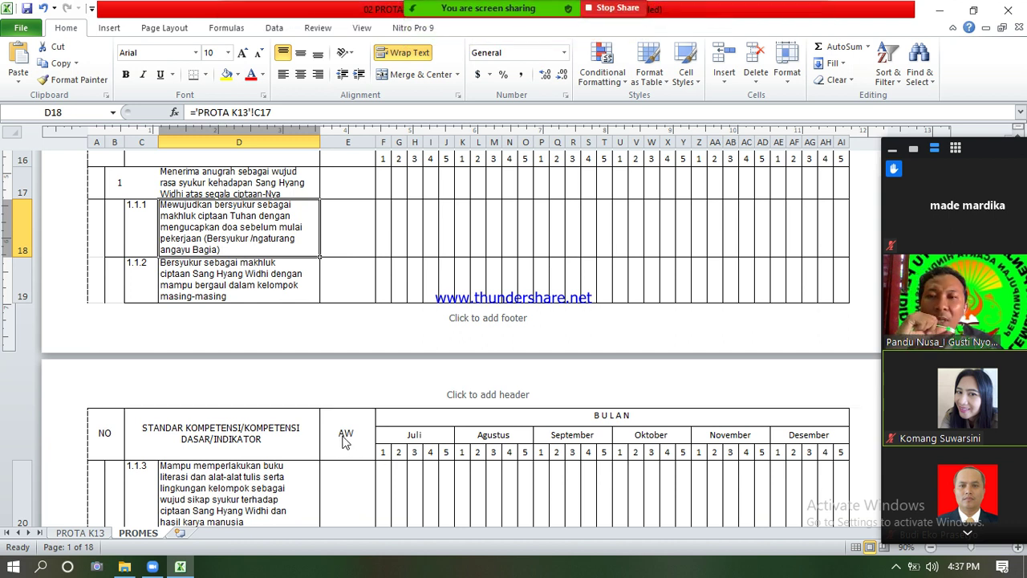
{"action": "scroll", "coordinate": [343, 440], "scroll_direction": "up", "scroll_amount": 3}
- Point out the first competency's AW cell and the first July week cells, and inspect the competency's formula in D17
{"action": "left_click", "coordinate": [342, 374]}
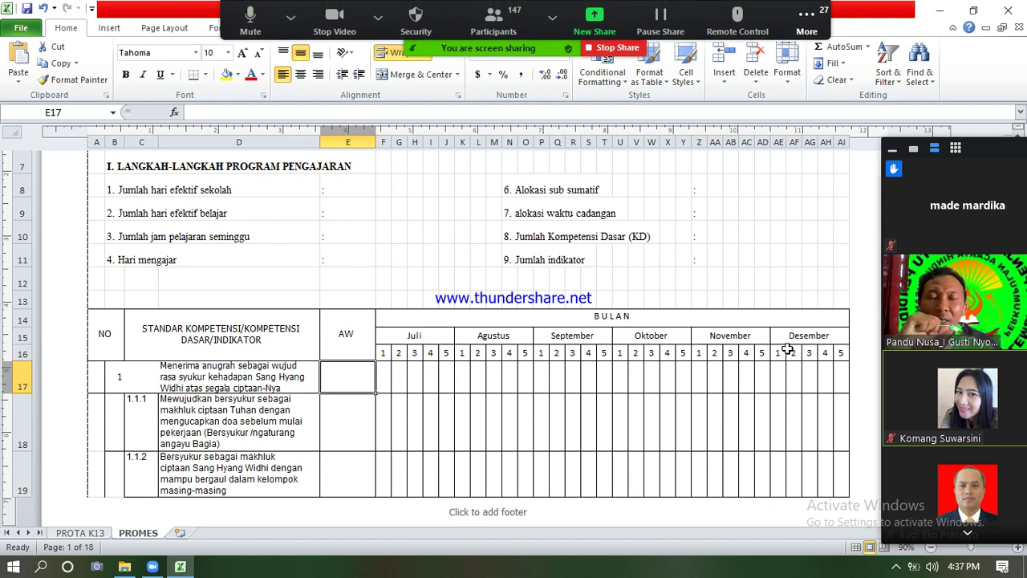
{"action": "left_click", "coordinate": [385, 380]}
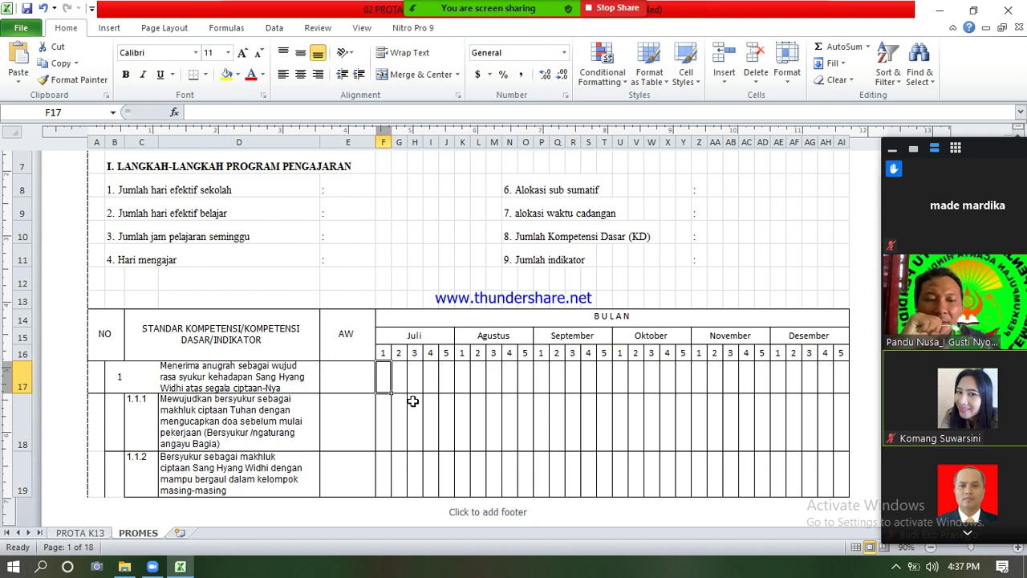
{"action": "key", "text": "Down"}
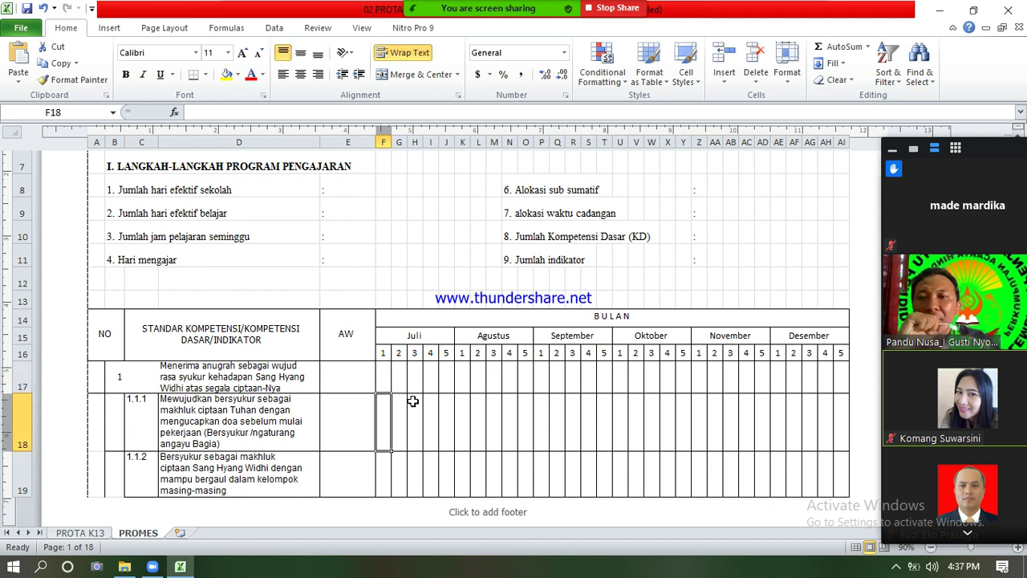
{"action": "left_click", "coordinate": [206, 377]}
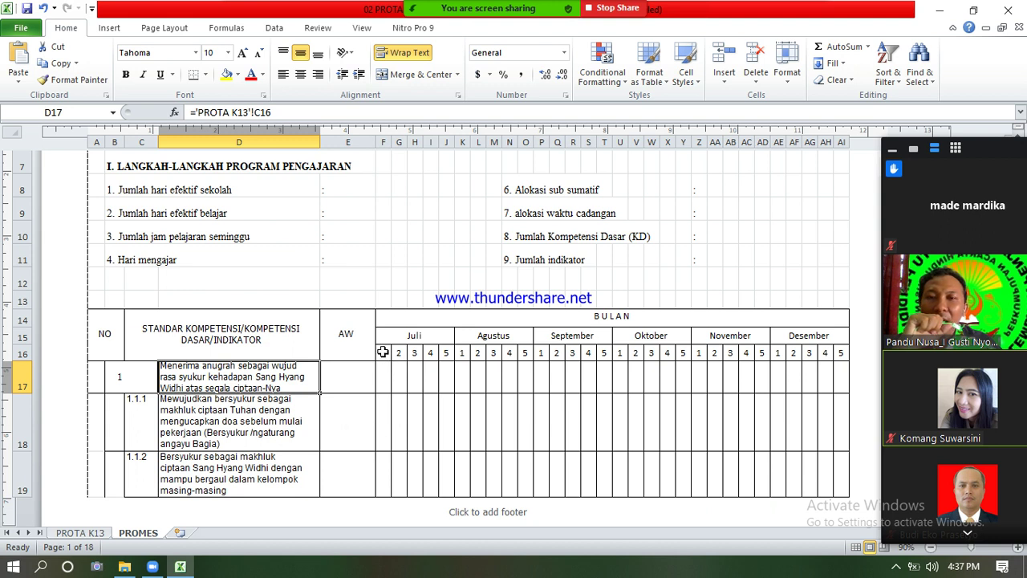
- Highlight the week numbers for Juli to Desember in F16:AI16 and point out the cells beneath them
{"action": "left_click_drag", "start_coordinate": [383, 352], "coordinate": [841, 351]}
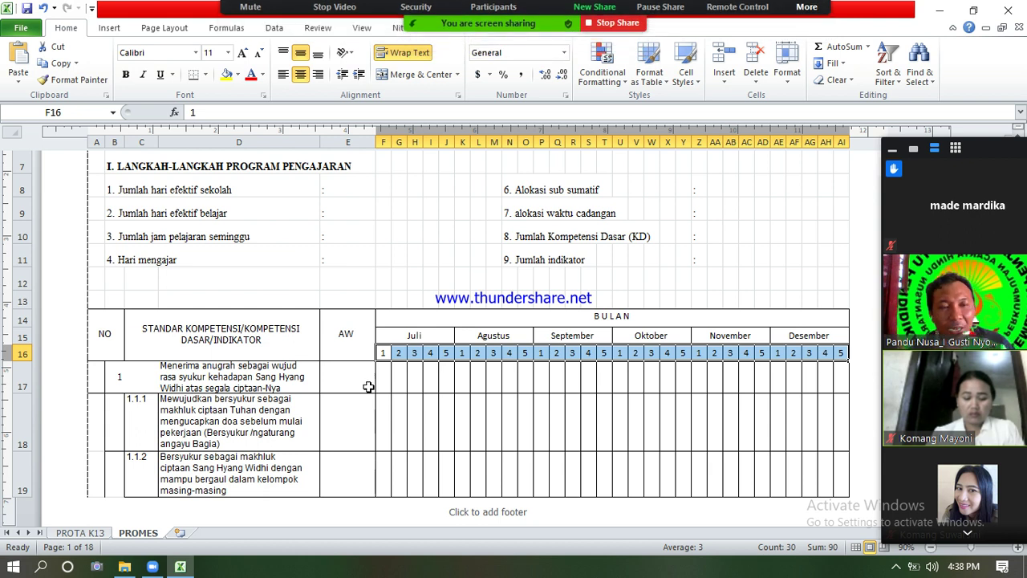
{"action": "left_click", "coordinate": [402, 374]}
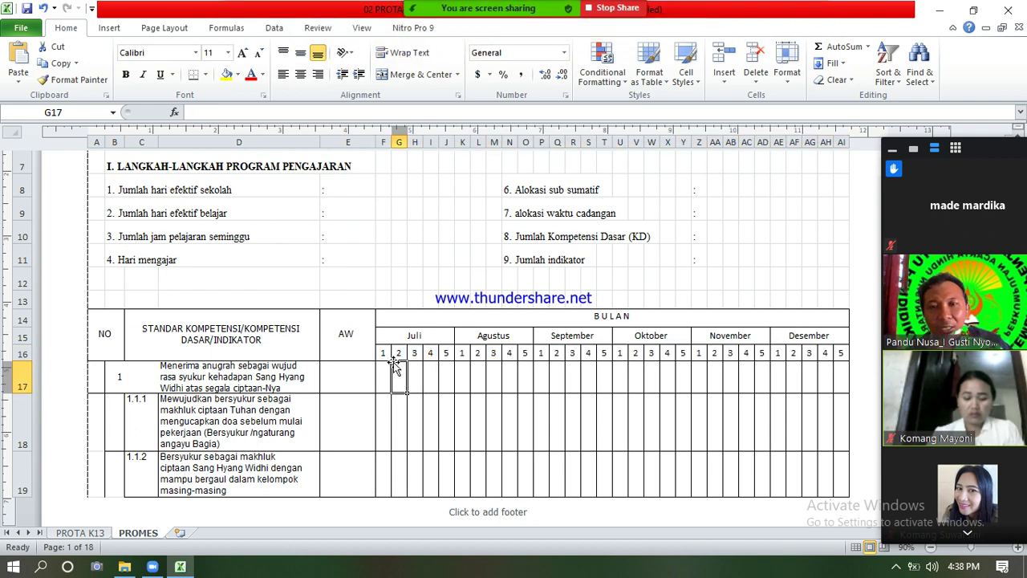
{"action": "left_click_drag", "start_coordinate": [384, 353], "coordinate": [839, 352]}
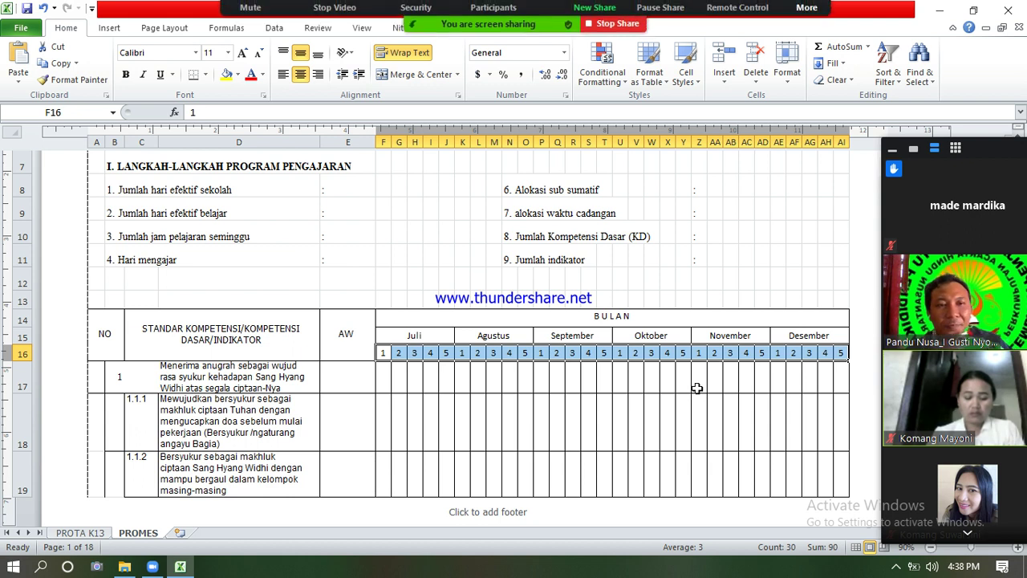
{"action": "left_click_drag", "start_coordinate": [459, 414], "coordinate": [447, 417]}
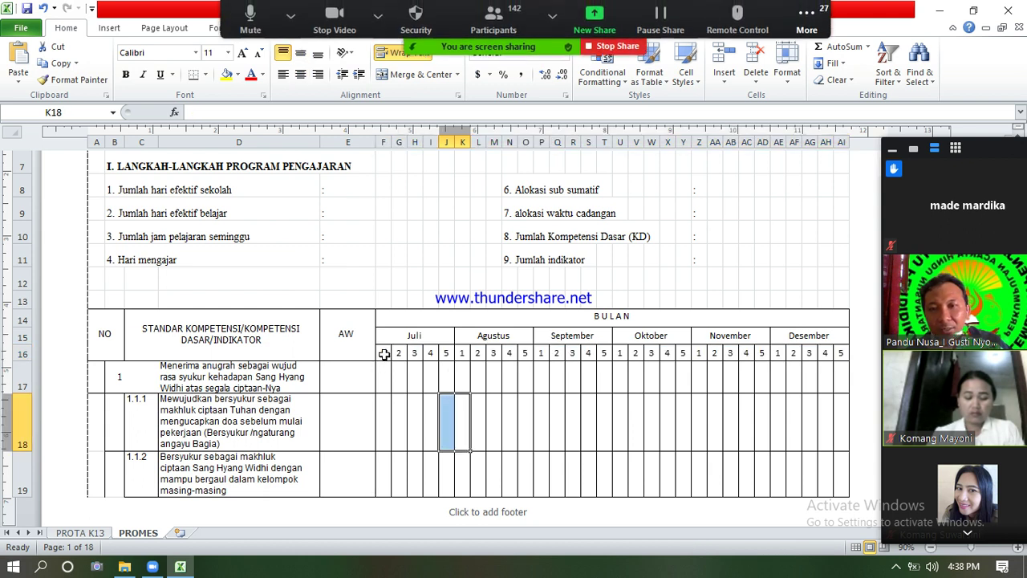
- Go through July's week numbers one at a time from F16 to J16
{"action": "left_click", "coordinate": [385, 355]}
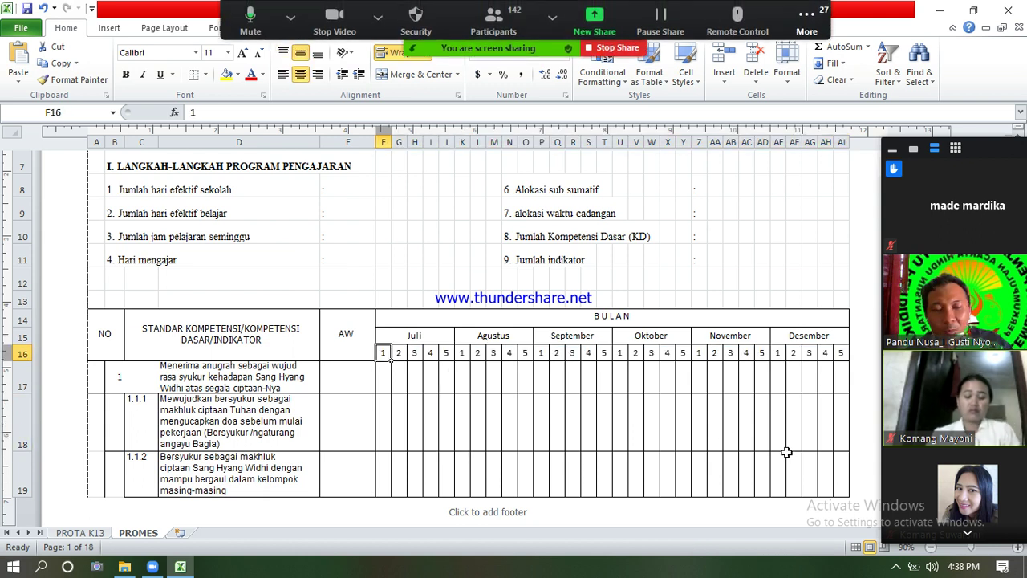
{"action": "key", "text": "Right"}
{"action": "key", "text": "Right"}
{"action": "key", "text": "Right"}
{"action": "key", "text": "Right"}
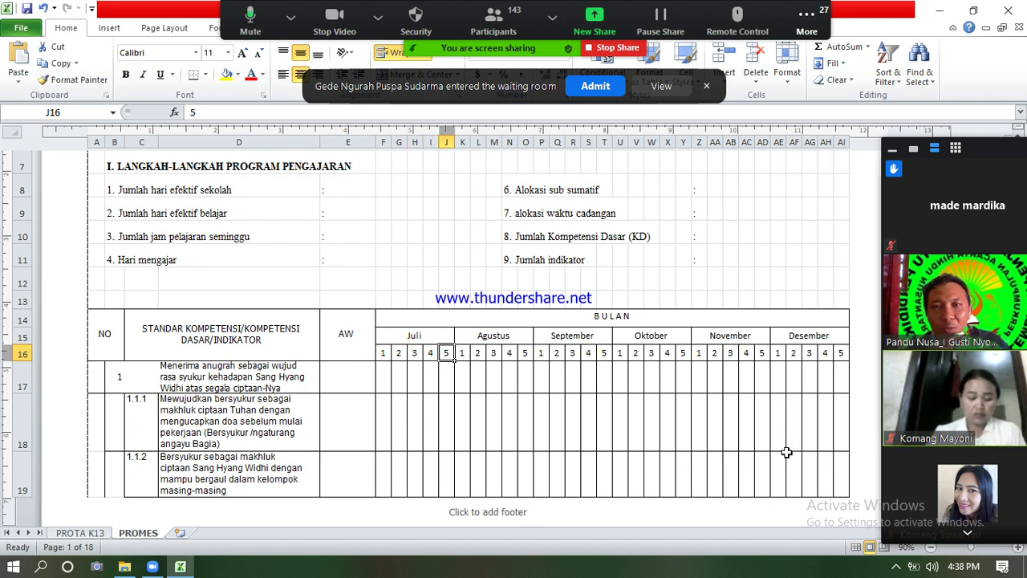
- Admit the waiting participant to the meeting and select indicator 1.1.1's cell for the second week of July
{"action": "left_click", "coordinate": [595, 88]}
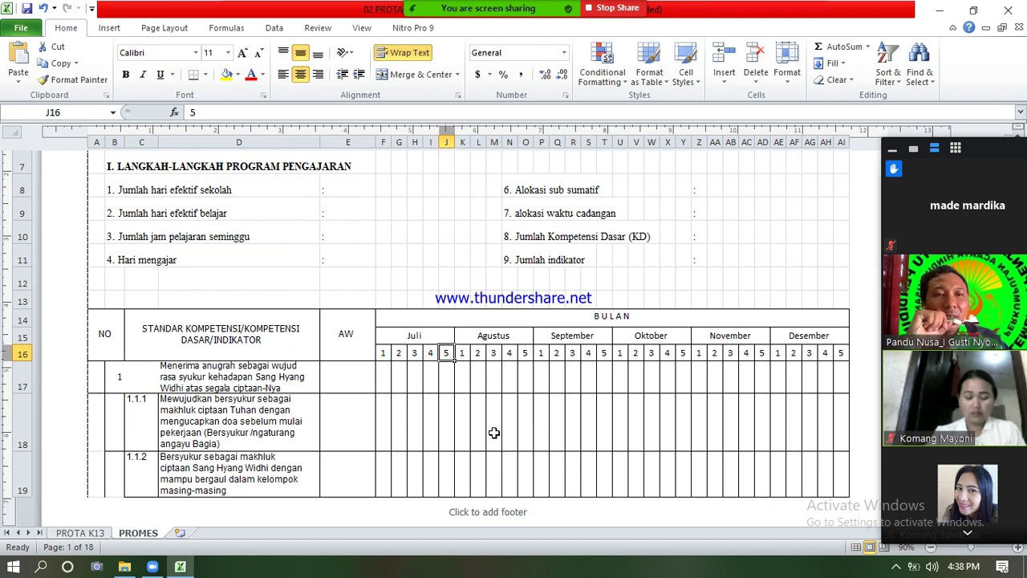
{"action": "left_click", "coordinate": [402, 432]}
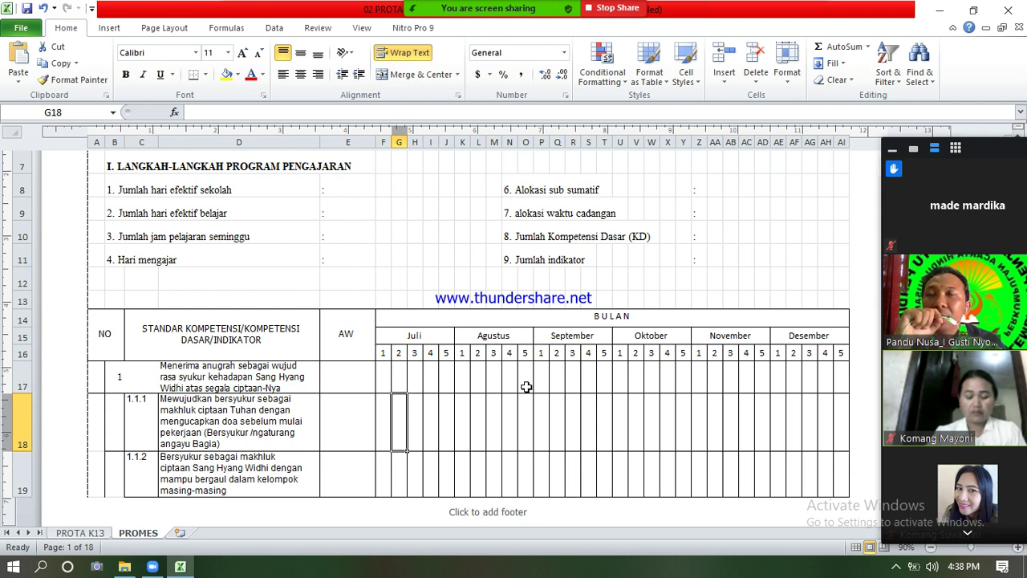
- Highlight teaching-program items 1 to 4 in B8:E11, and point out the weekly lesson hours cell E10 and the Hari mengajar row
{"action": "left_click_drag", "start_coordinate": [106, 189], "coordinate": [345, 260]}
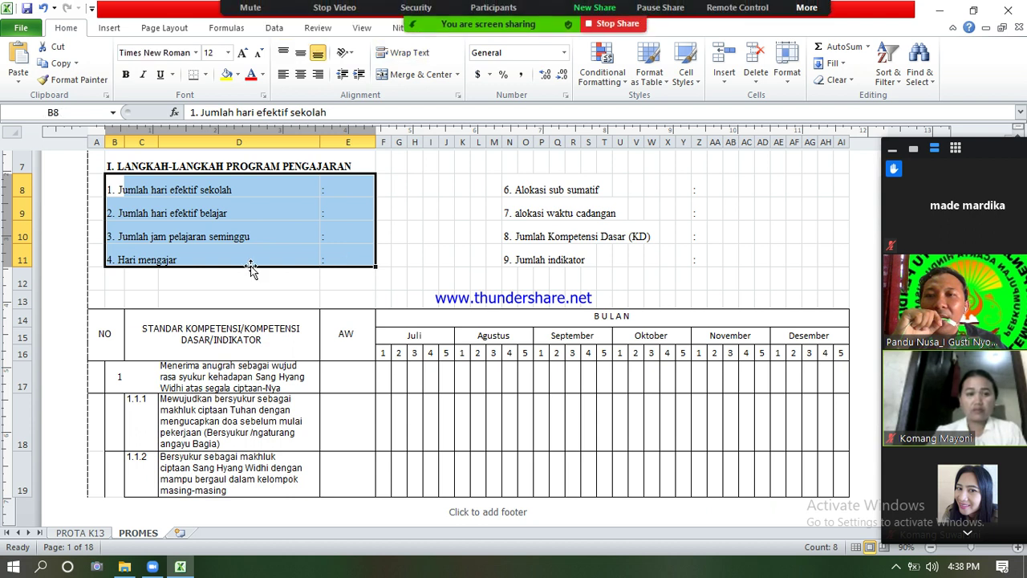
{"action": "left_click", "coordinate": [351, 236]}
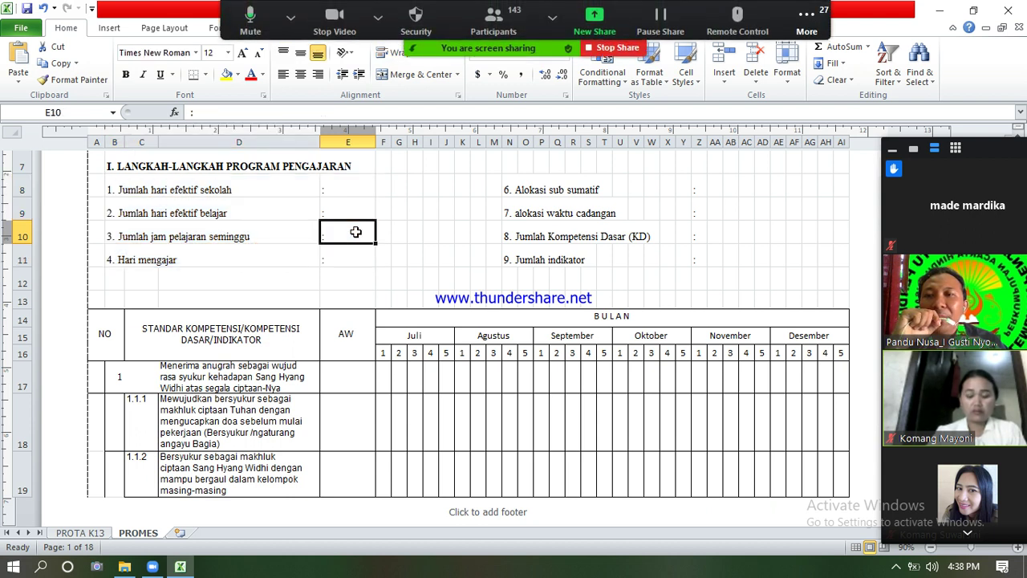
{"action": "left_click", "coordinate": [227, 112]}
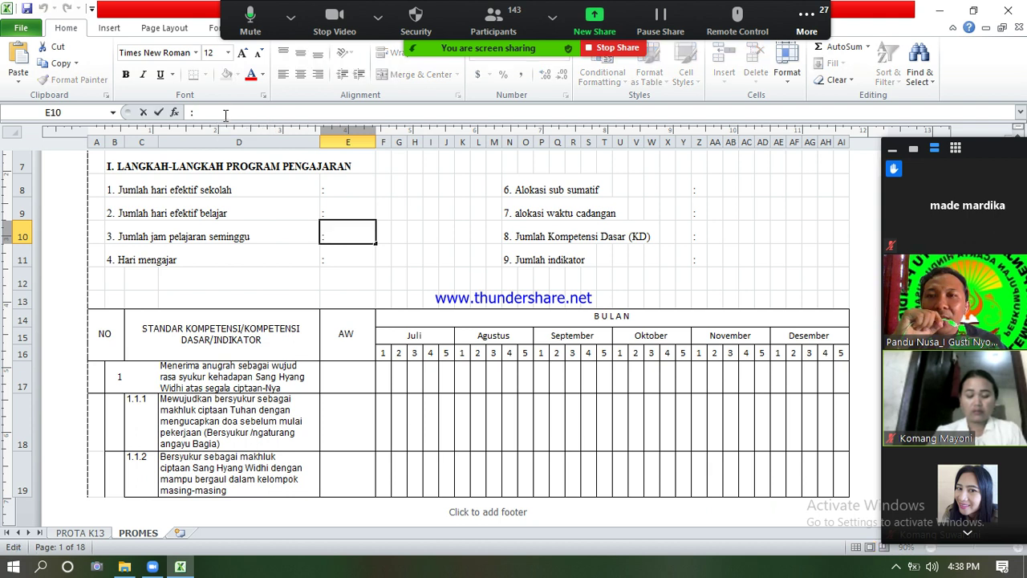
{"action": "left_click", "coordinate": [341, 263]}
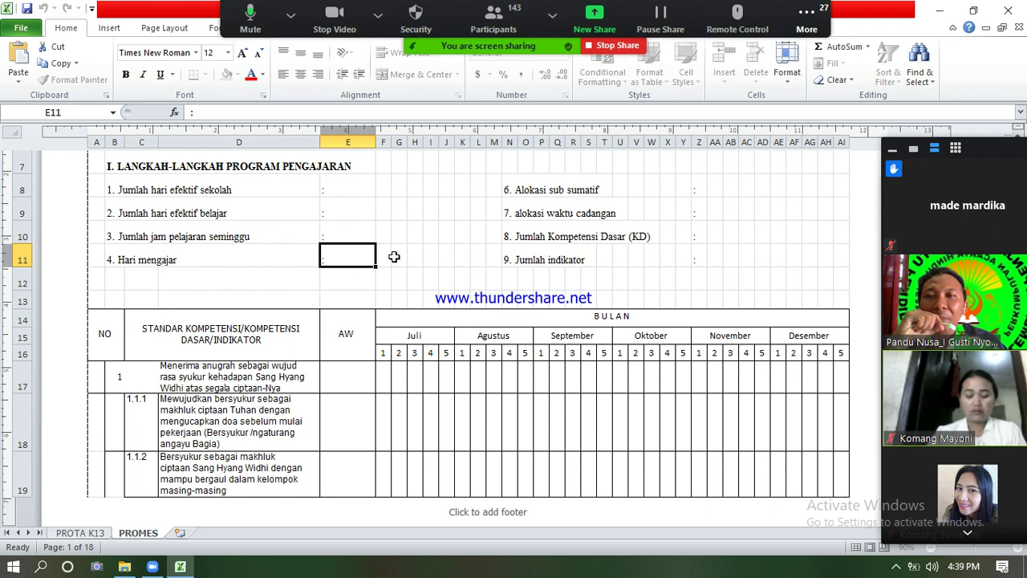
{"action": "key", "text": "shift+Left"}
{"action": "left_click", "coordinate": [417, 273]}
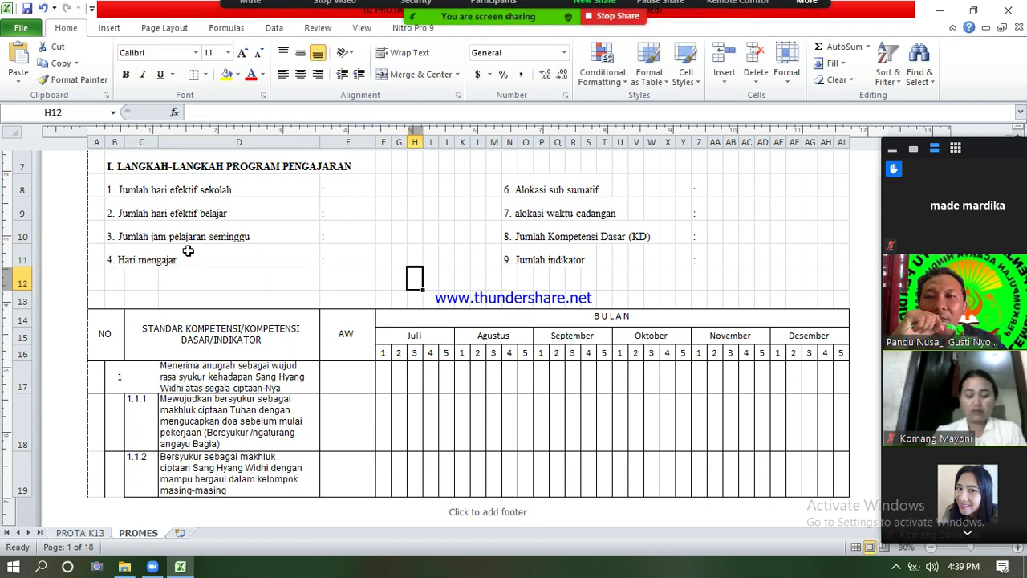
{"action": "left_click_drag", "start_coordinate": [102, 259], "coordinate": [368, 257]}
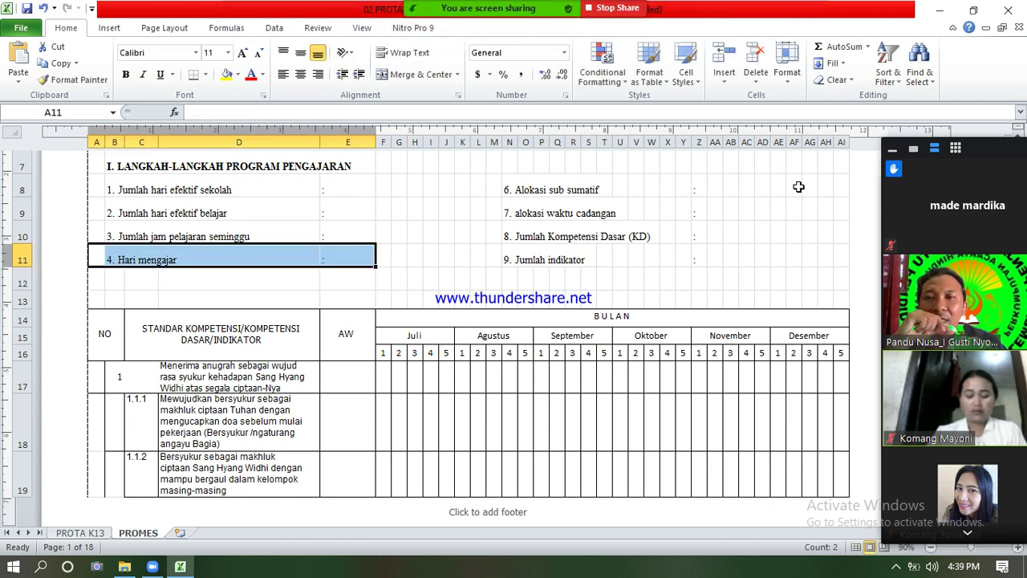
- Highlight items 7 to 9 in M9:AA11, and point out the Jumlah Kompetensi Dasar cell and the Jumlah indikator row
{"action": "left_click", "coordinate": [493, 186]}
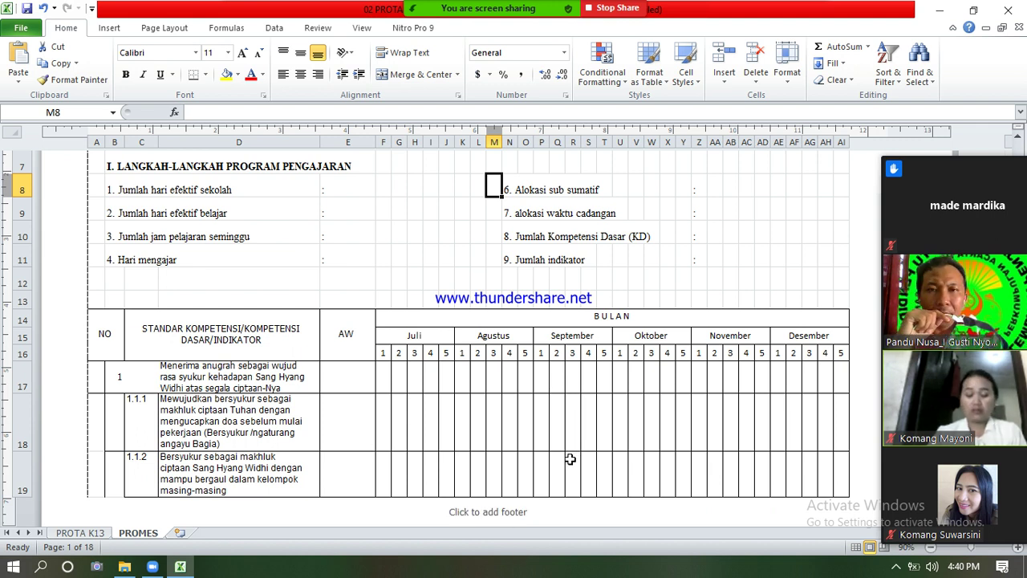
{"action": "left_click", "coordinate": [536, 216]}
{"action": "left_click_drag", "start_coordinate": [499, 212], "coordinate": [713, 257]}
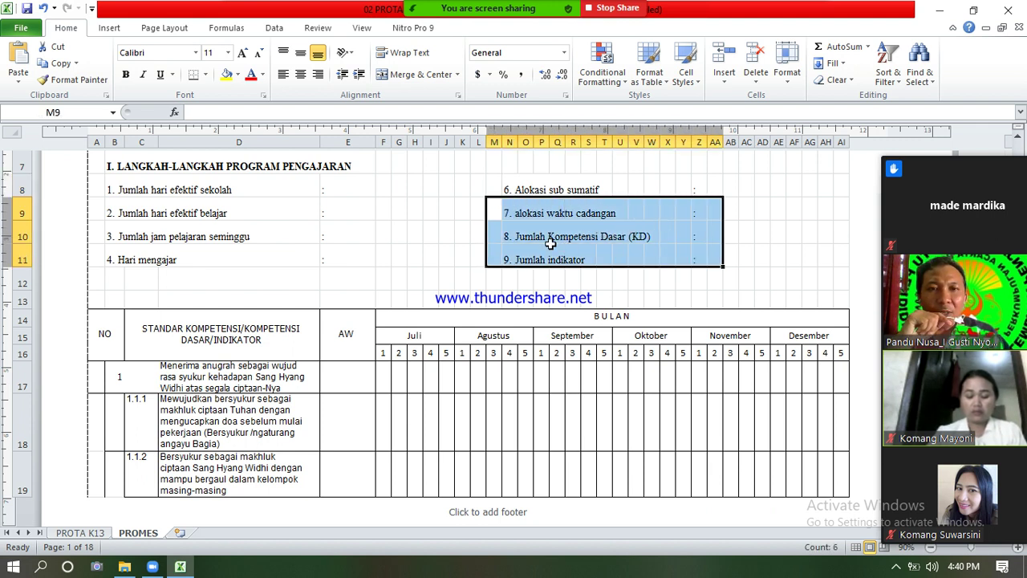
{"action": "left_click", "coordinate": [712, 240]}
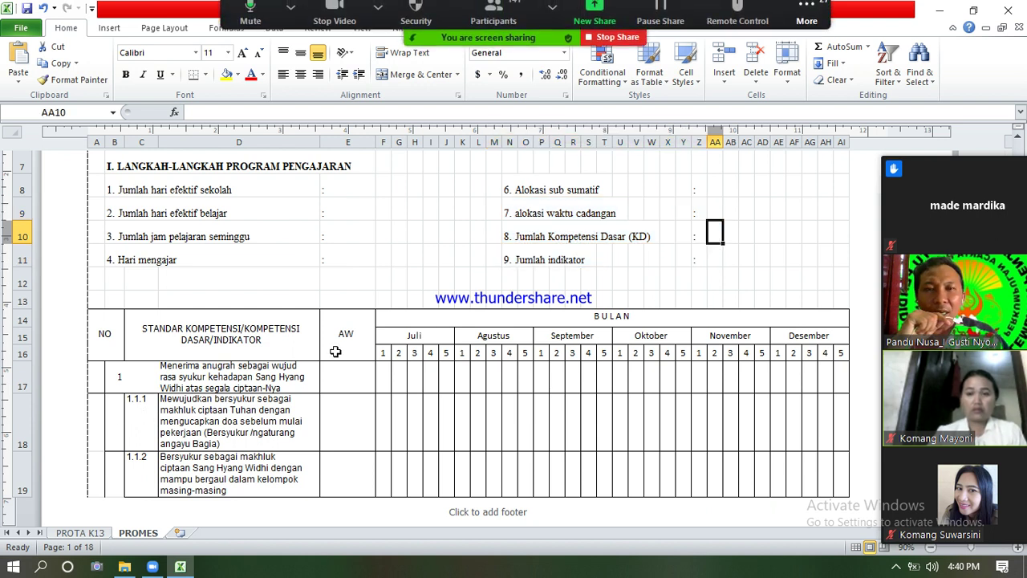
{"action": "left_click_drag", "start_coordinate": [501, 258], "coordinate": [721, 277]}
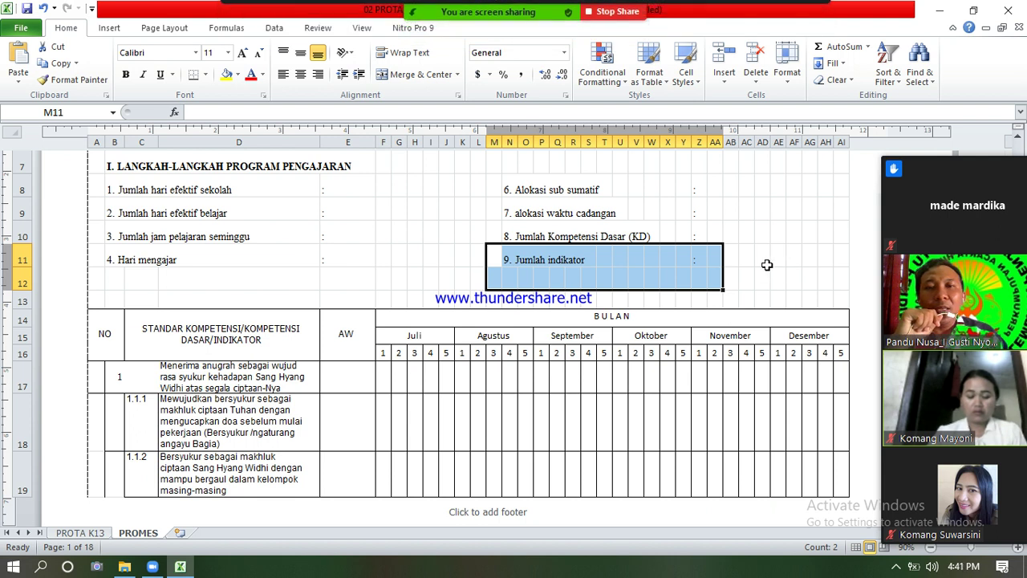
{"action": "left_click_drag", "start_coordinate": [739, 274], "coordinate": [727, 278]}
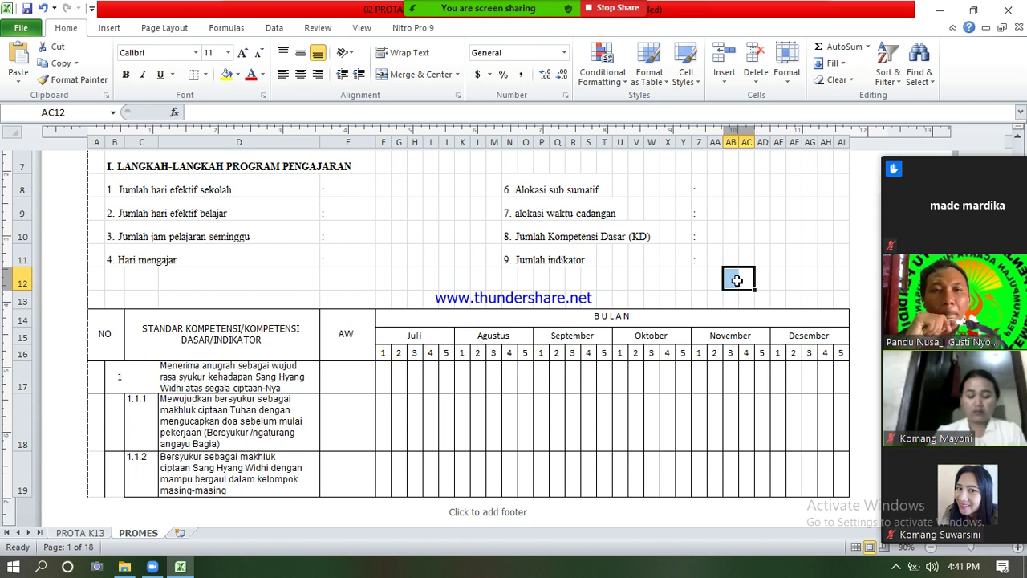
{"action": "left_click", "coordinate": [700, 280]}
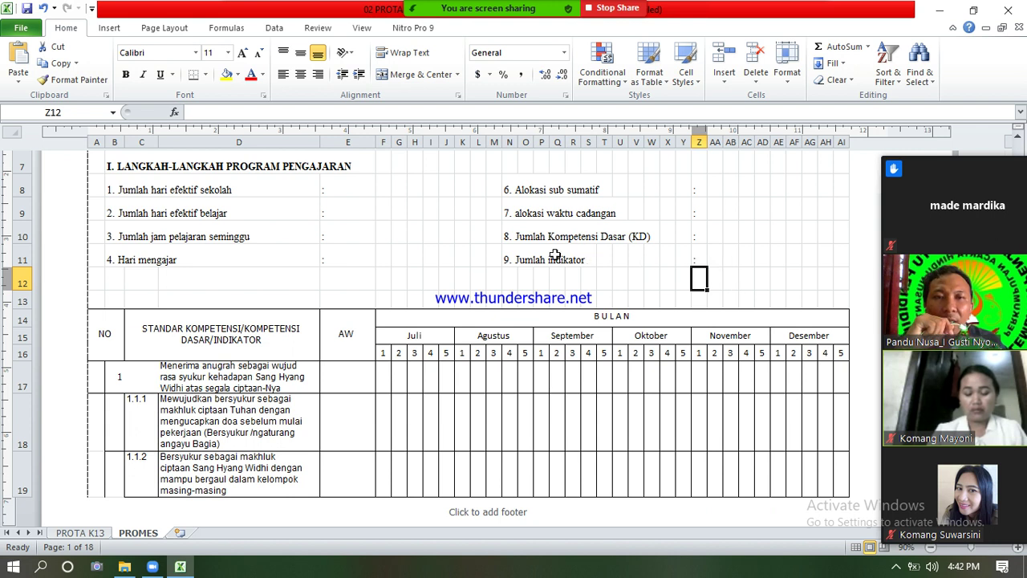
- Enter 24 for Jumlah indikator in AA11 and 12 for Jumlah hari efektif belajar in F9, and reselect AA11
{"action": "left_click", "coordinate": [715, 259]}
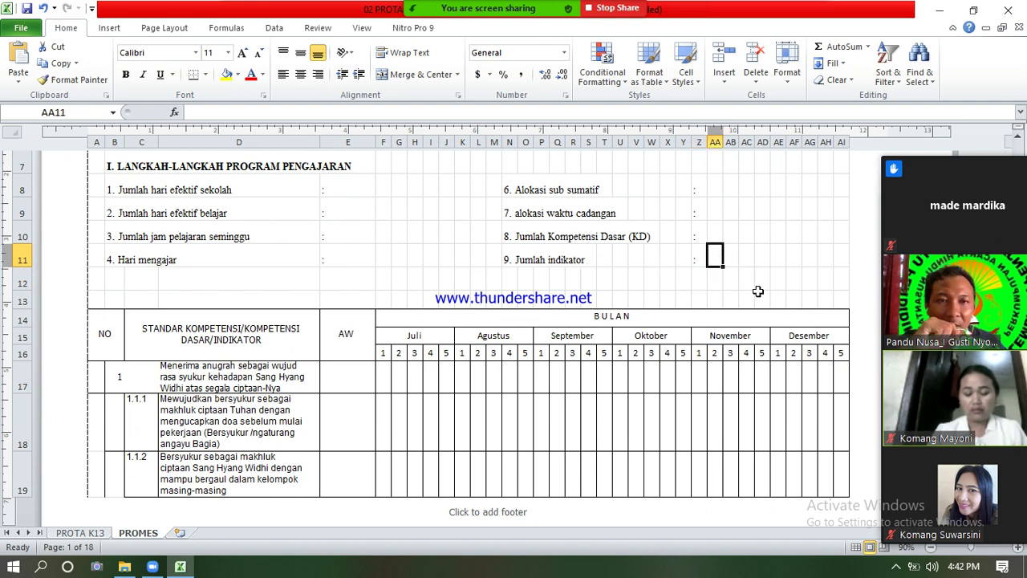
{"action": "type", "text": "24"}
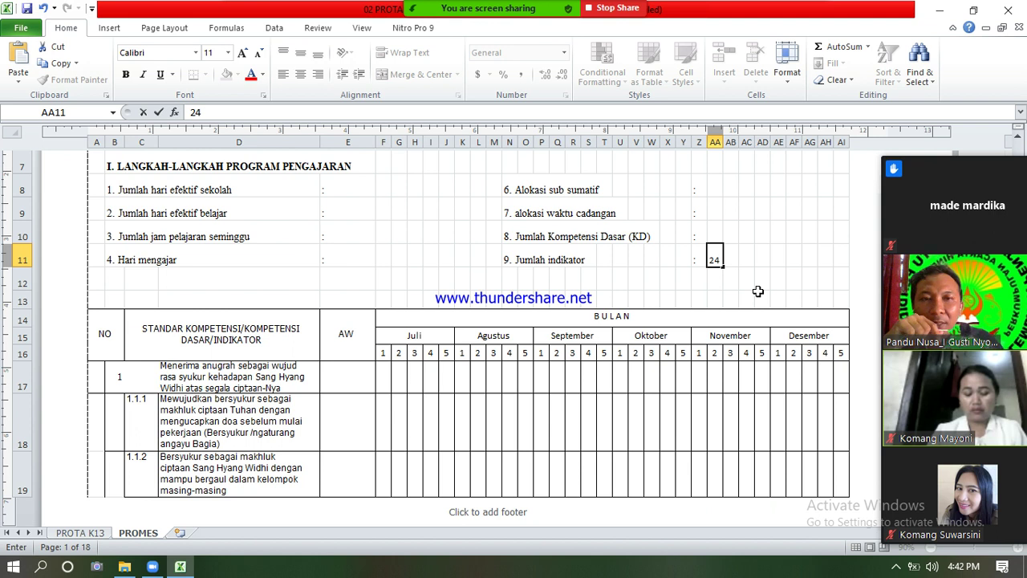
{"action": "left_click", "coordinate": [746, 281]}
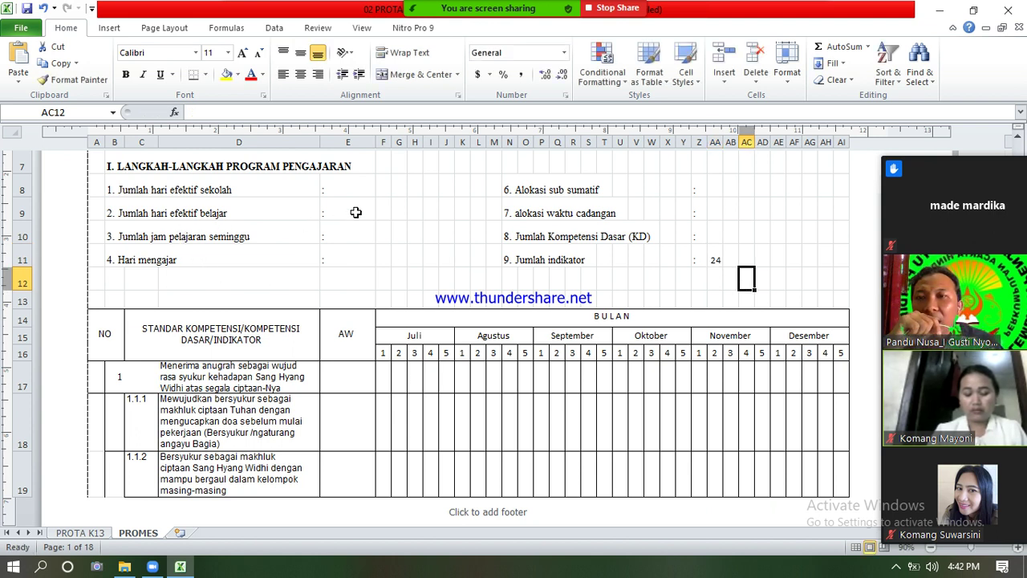
{"action": "left_click", "coordinate": [383, 210]}
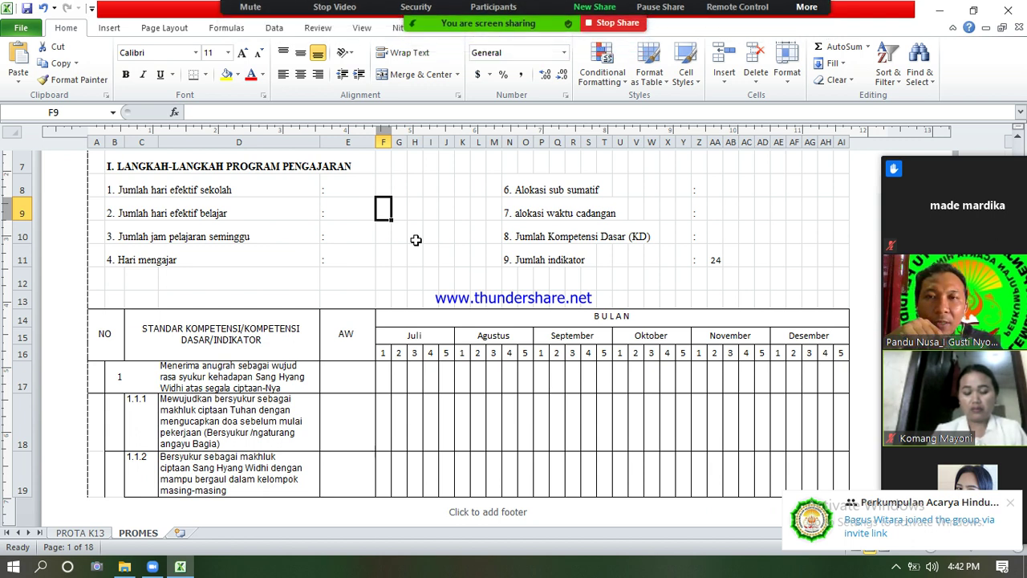
{"action": "type", "text": "12"}
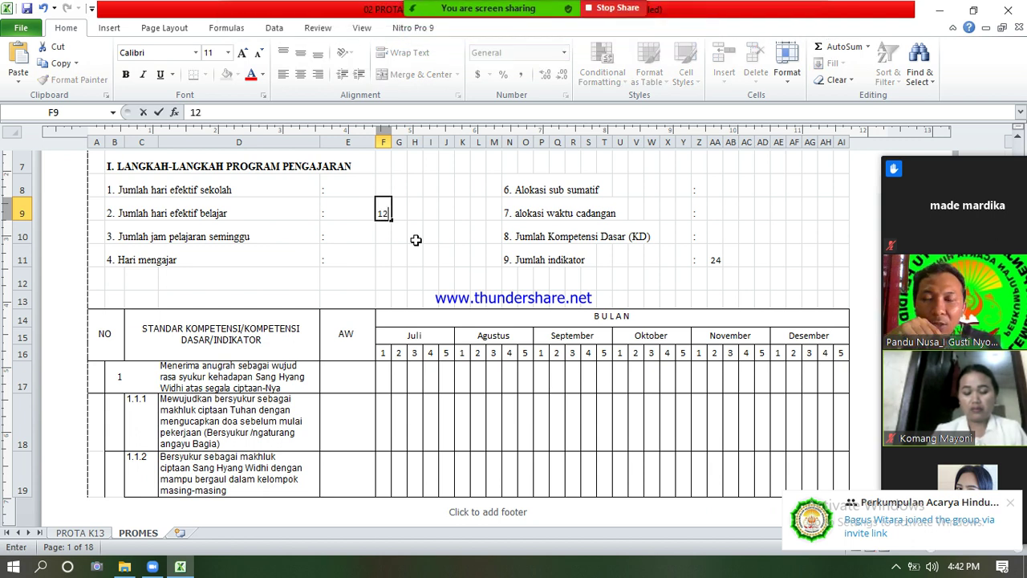
{"action": "left_click", "coordinate": [762, 279]}
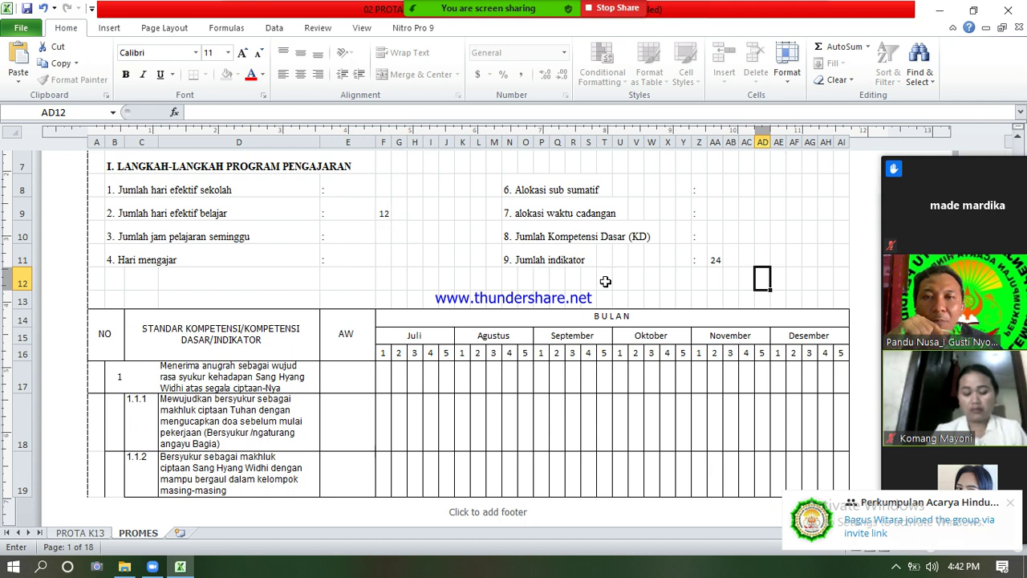
{"action": "left_click", "coordinate": [717, 261]}
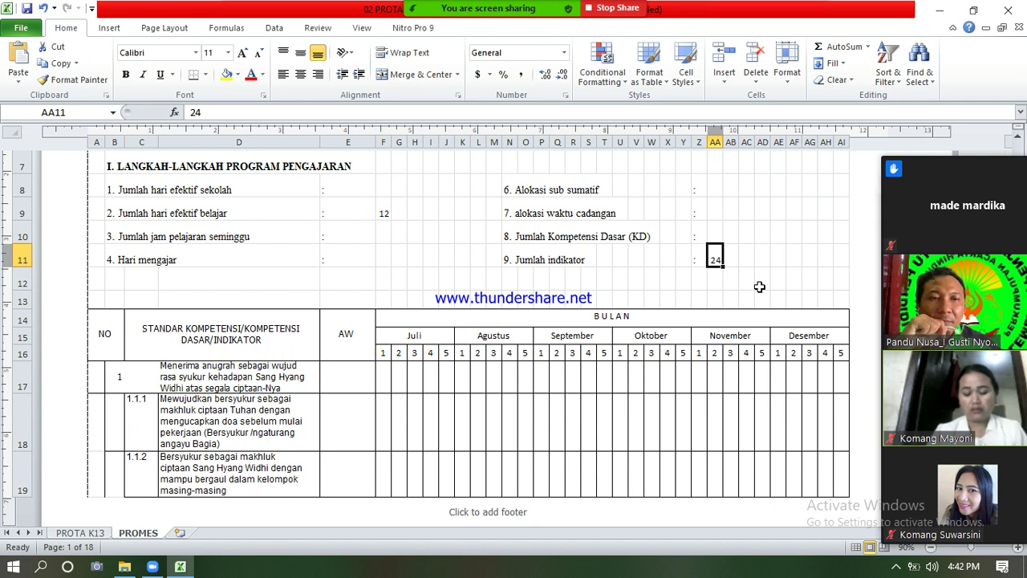
- Point out the fourth August week cells of indicators 1.1.1 and 1.1.2, and look through the competencies further down the sheet
{"action": "scroll", "coordinate": [590, 398], "scroll_direction": "down", "scroll_amount": 1}
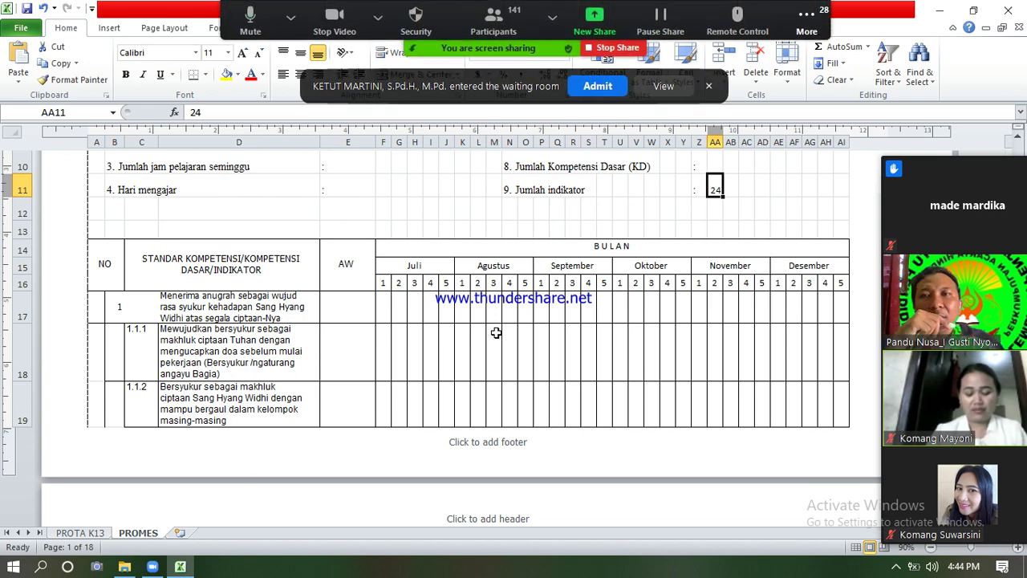
{"action": "left_click_drag", "start_coordinate": [509, 337], "coordinate": [512, 393]}
{"action": "scroll", "coordinate": [665, 352], "scroll_direction": "down", "scroll_amount": 1}
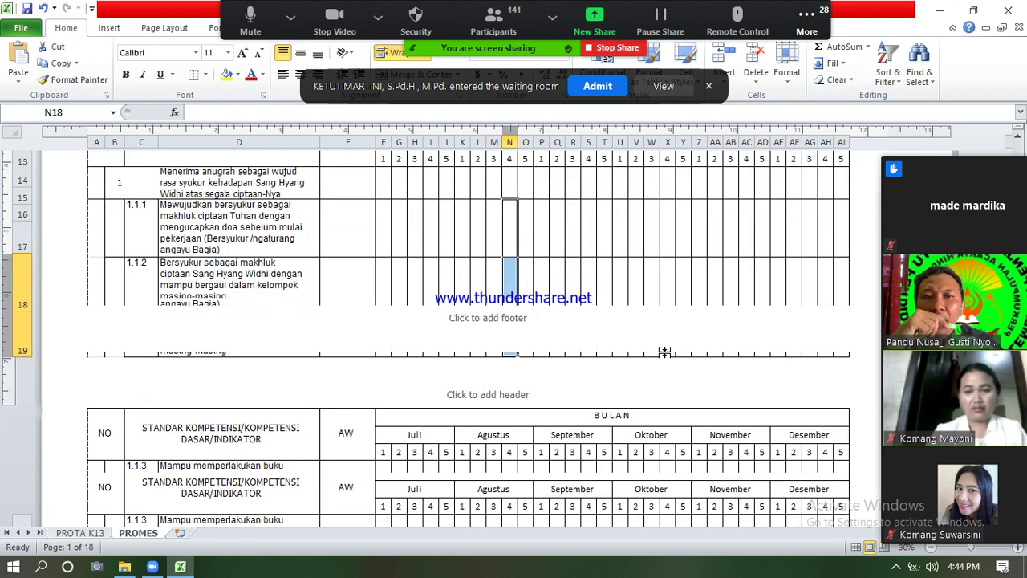
{"action": "scroll", "coordinate": [462, 384], "scroll_direction": "down", "scroll_amount": 10}
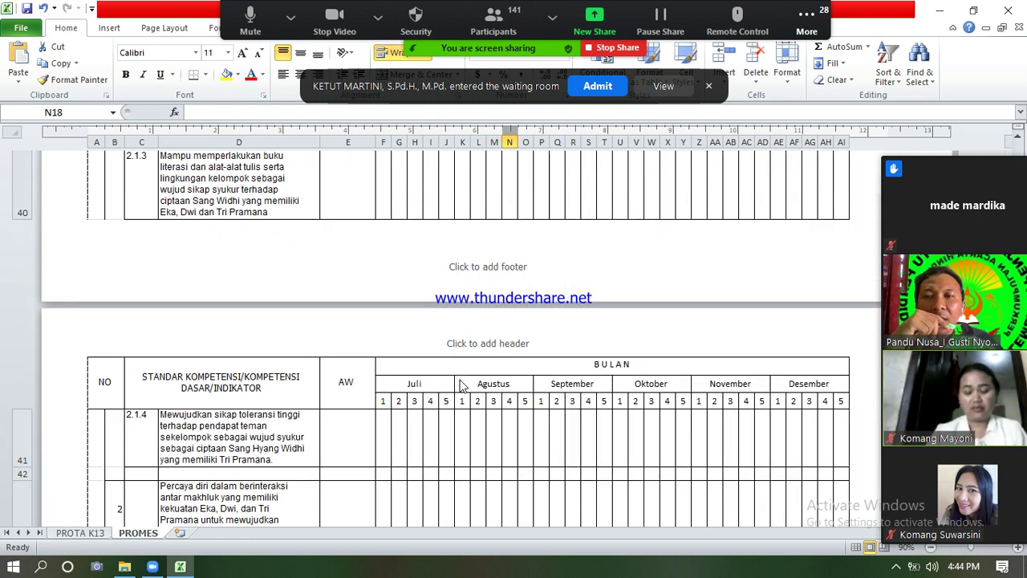
{"action": "mouse_move", "coordinate": [967, 494]}
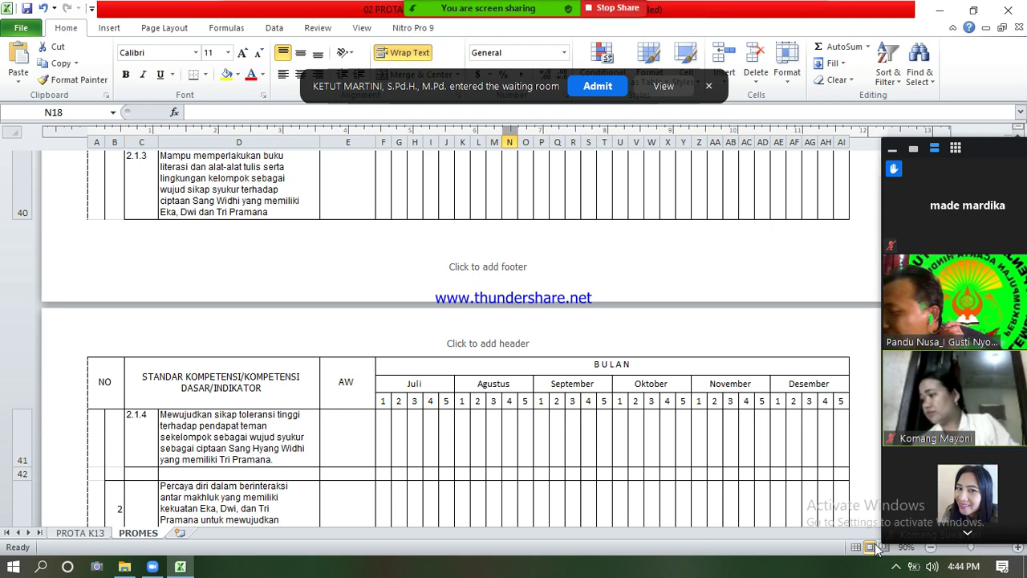
{"action": "mouse_move", "coordinate": [971, 353]}
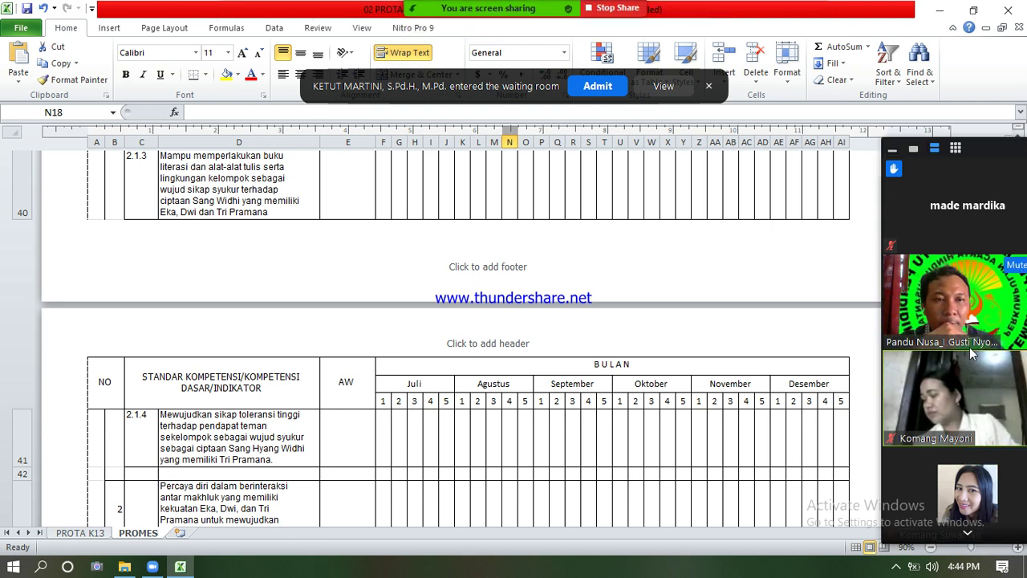
{"action": "scroll", "coordinate": [633, 443], "scroll_direction": "down", "scroll_amount": 1}
{"action": "scroll", "coordinate": [634, 443], "scroll_direction": "down", "scroll_amount": 8}
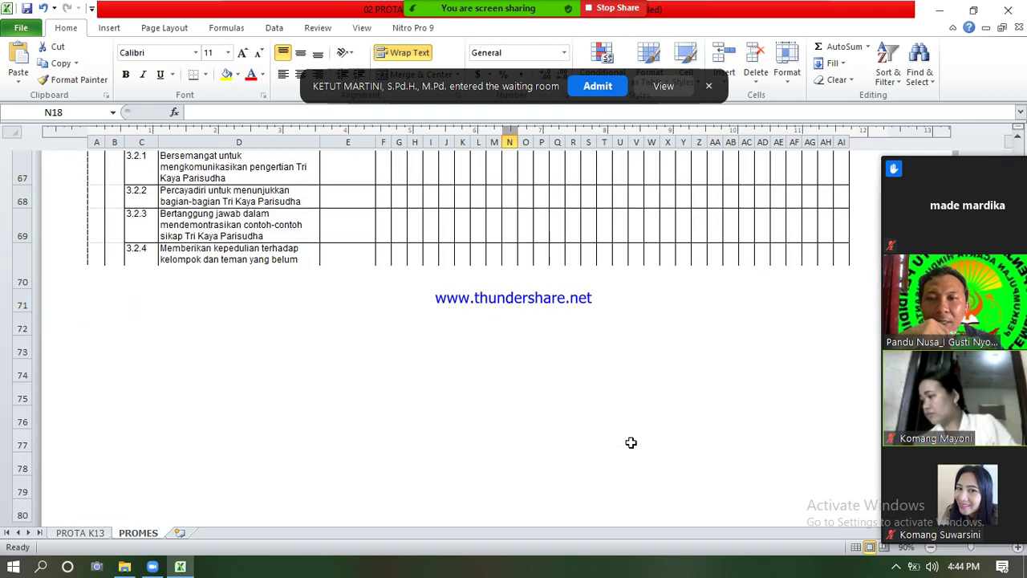
- Highlight indicators 3.3.4 to 3.4.2 in D75:D78, inspect D75's link to PROTA K13, and highlight D76:D79
{"action": "scroll", "coordinate": [630, 442], "scroll_direction": "down", "scroll_amount": 1}
{"action": "left_click", "coordinate": [192, 306]}
{"action": "key", "text": "shift+Down"}
{"action": "key", "text": "shift+Down"}
{"action": "key", "text": "shift+Down"}
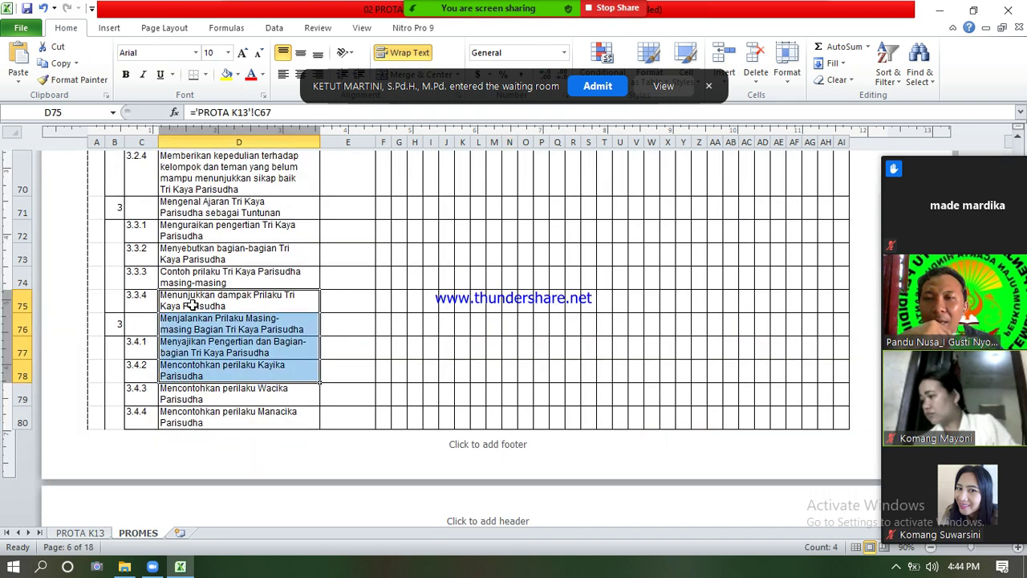
{"action": "left_click", "coordinate": [193, 305]}
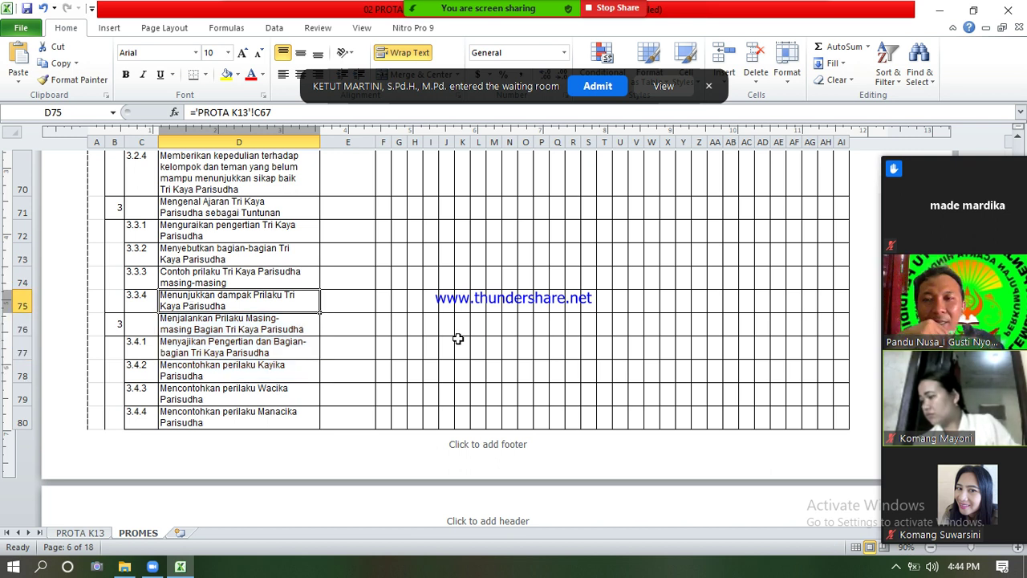
{"action": "left_click_drag", "start_coordinate": [237, 325], "coordinate": [327, 389]}
- Highlight the assessment rows from Penilaian Diri to Penilaian Kinerja in D102:D111 below the final indicator
{"action": "scroll", "coordinate": [321, 406], "scroll_direction": "down", "scroll_amount": 3}
{"action": "scroll", "coordinate": [321, 406], "scroll_direction": "down", "scroll_amount": 8}
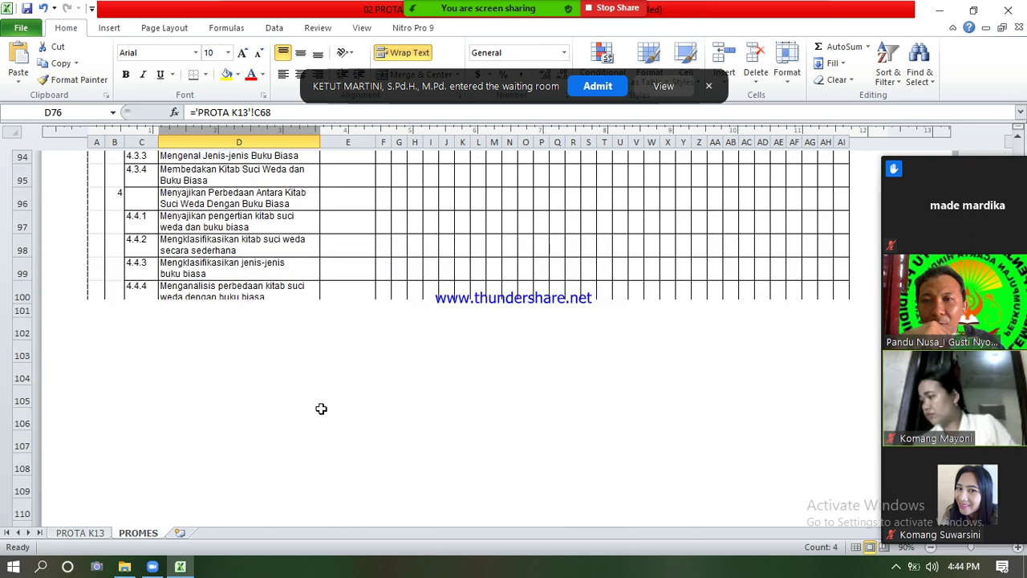
{"action": "left_click_drag", "start_coordinate": [223, 197], "coordinate": [250, 369]}
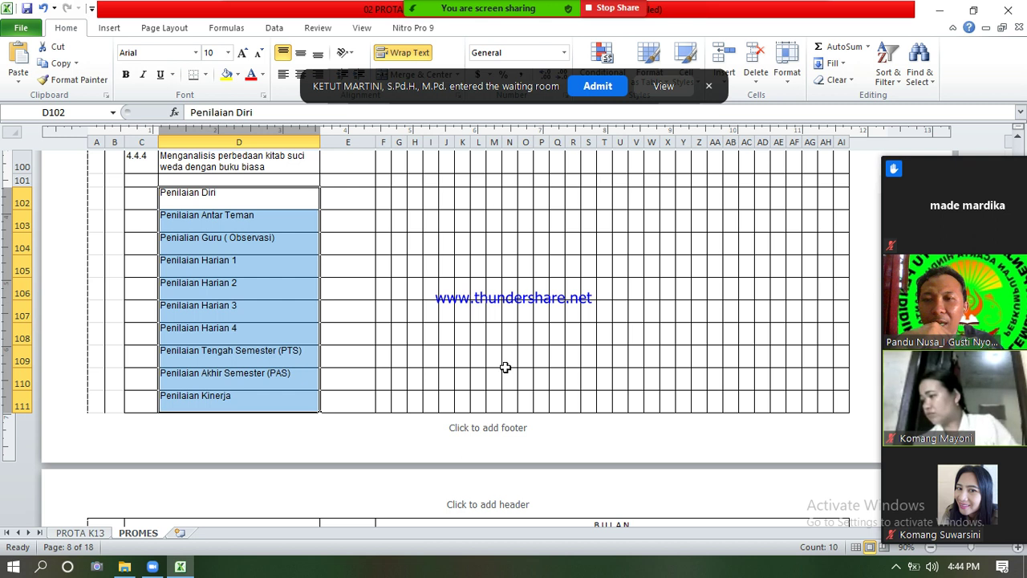
{"action": "scroll", "coordinate": [505, 369], "scroll_direction": "down", "scroll_amount": 1}
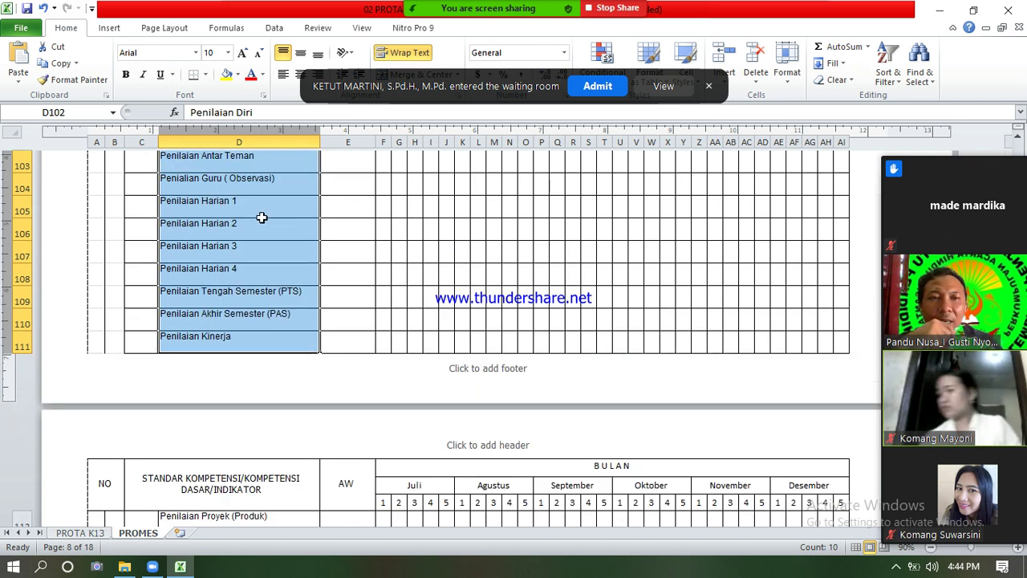
- Point out Penilaian Harian 1 to 4 in D105:D108 and the first two July week cells in row 104
{"action": "left_click", "coordinate": [260, 211]}
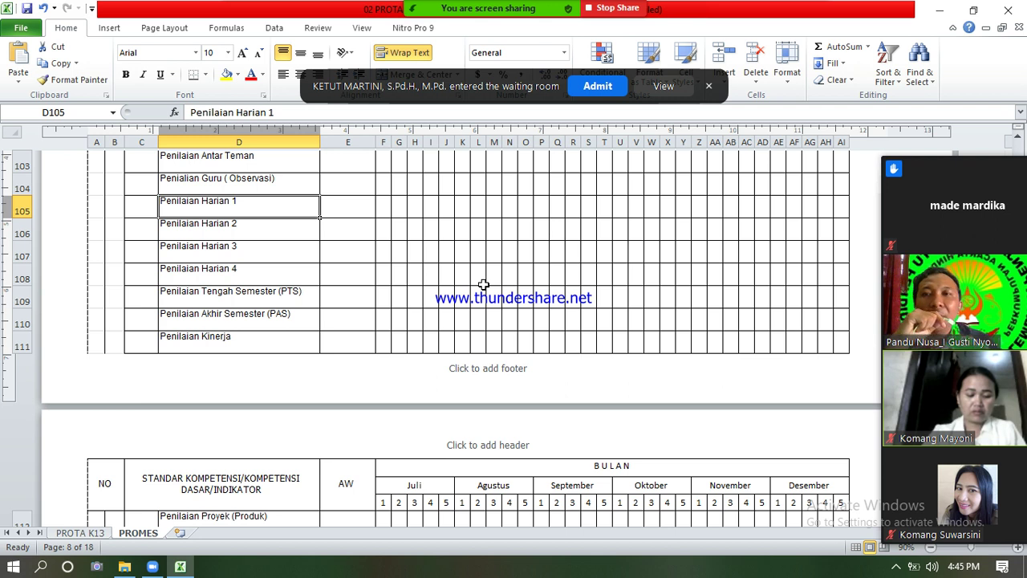
{"action": "left_click", "coordinate": [299, 272]}
{"action": "left_click_drag", "start_coordinate": [263, 207], "coordinate": [266, 271]}
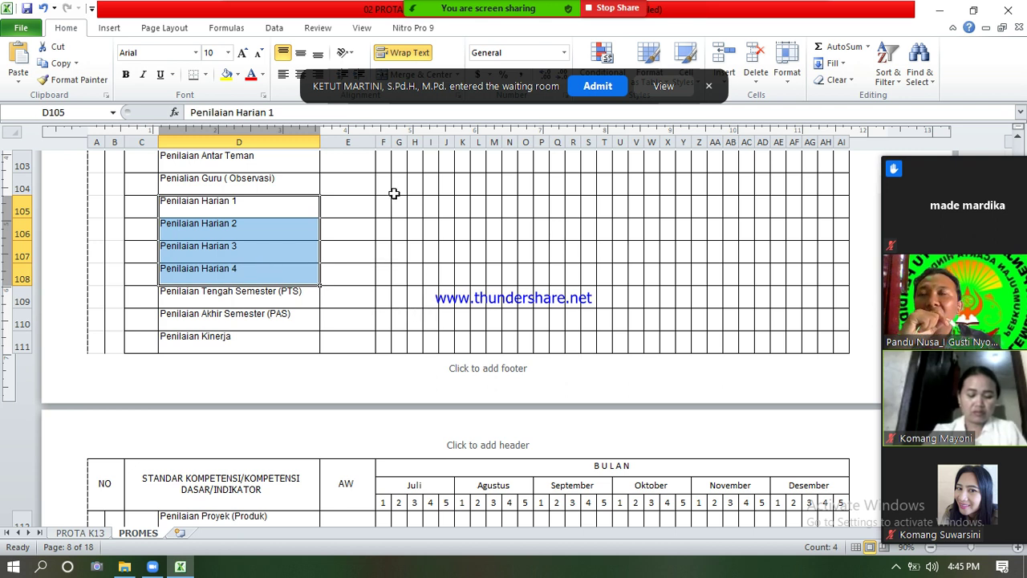
{"action": "left_click_drag", "start_coordinate": [394, 193], "coordinate": [384, 193]}
- Look back over the weekly columns from the first indicators down to the assessment rows of the semester program
{"action": "scroll", "coordinate": [595, 325], "scroll_direction": "up", "scroll_amount": 15}
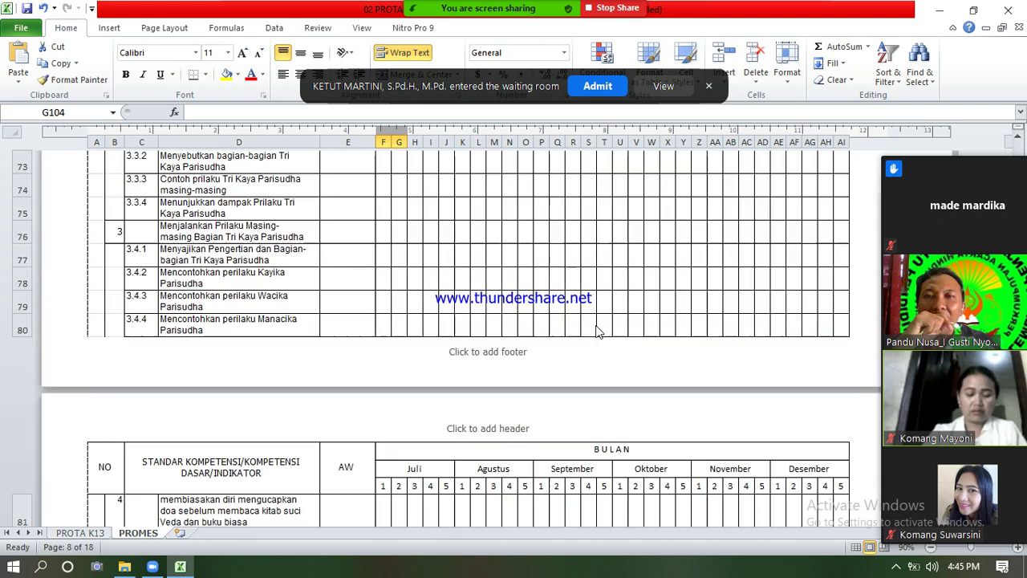
{"action": "scroll", "coordinate": [595, 325], "scroll_direction": "up", "scroll_amount": 12}
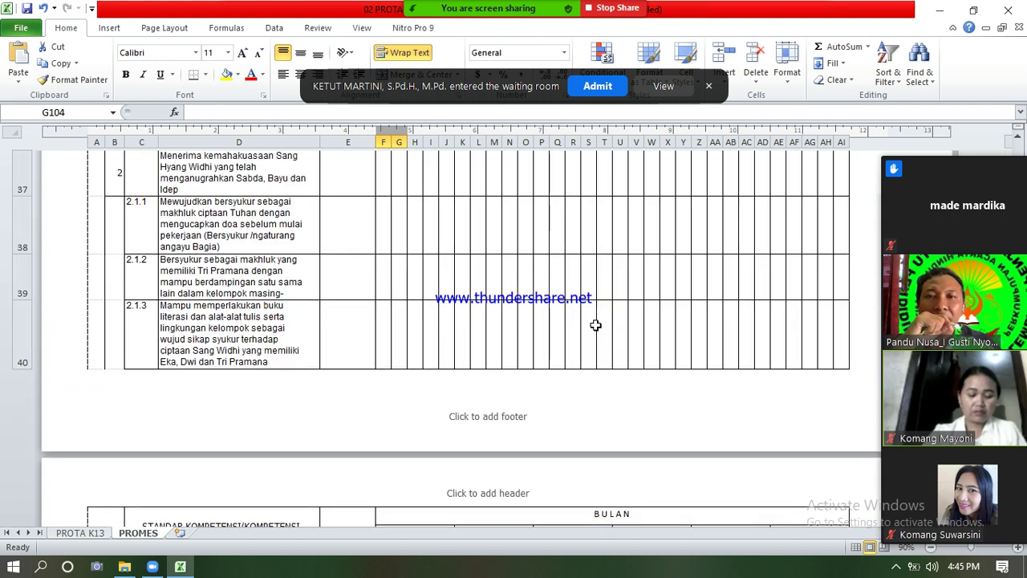
{"action": "scroll", "coordinate": [595, 325], "scroll_direction": "up", "scroll_amount": 6}
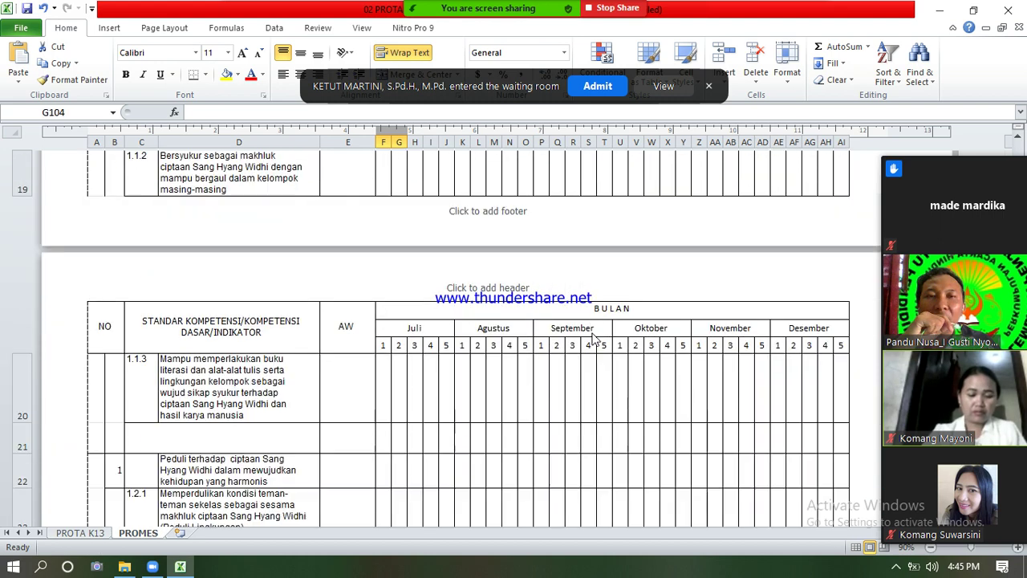
{"action": "scroll", "coordinate": [810, 389], "scroll_direction": "down", "scroll_amount": 9}
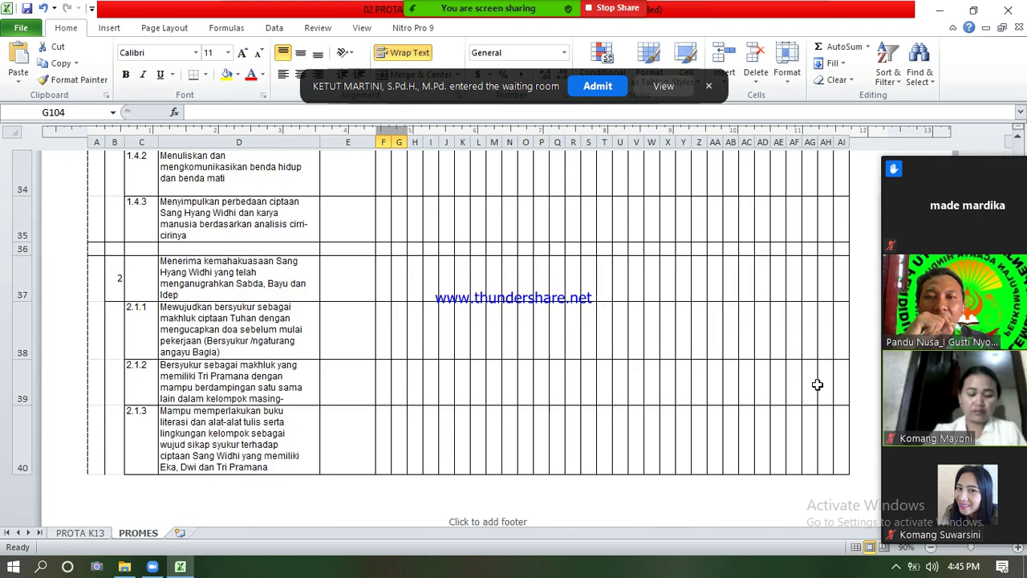
{"action": "scroll", "coordinate": [797, 410], "scroll_direction": "down", "scroll_amount": 4}
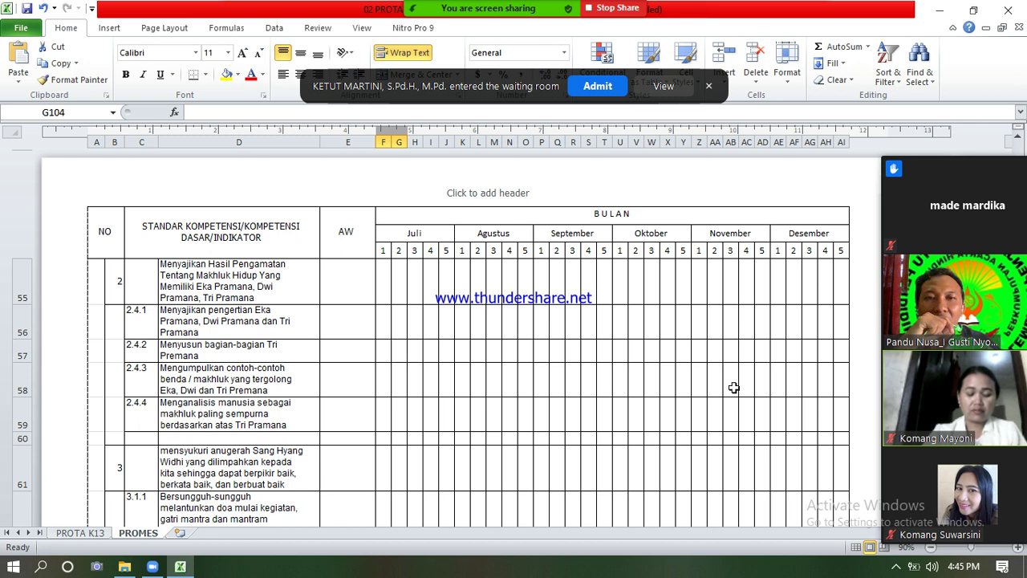
{"action": "scroll", "coordinate": [733, 388], "scroll_direction": "down", "scroll_amount": 8}
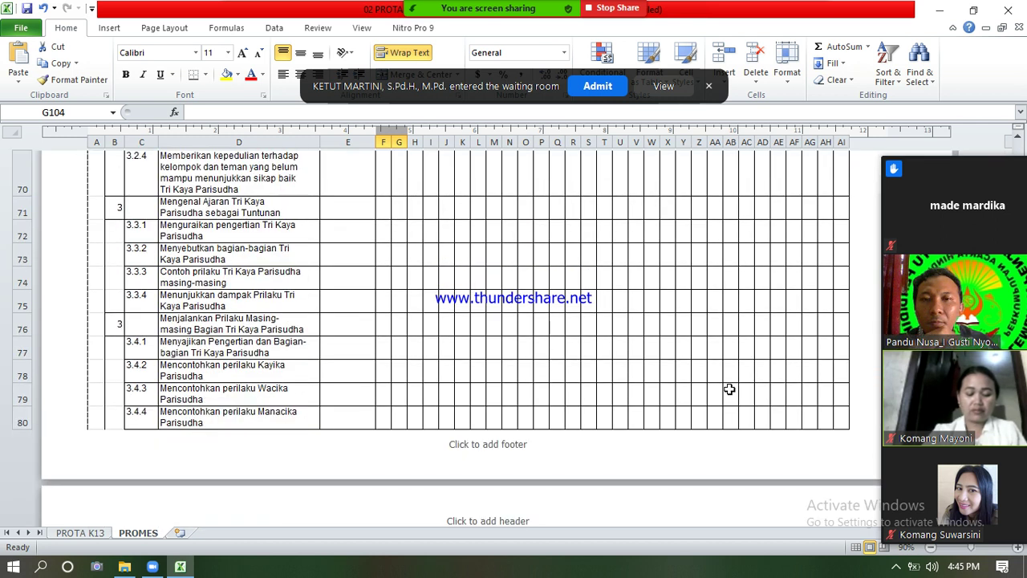
{"action": "scroll", "coordinate": [655, 390], "scroll_direction": "down", "scroll_amount": 9}
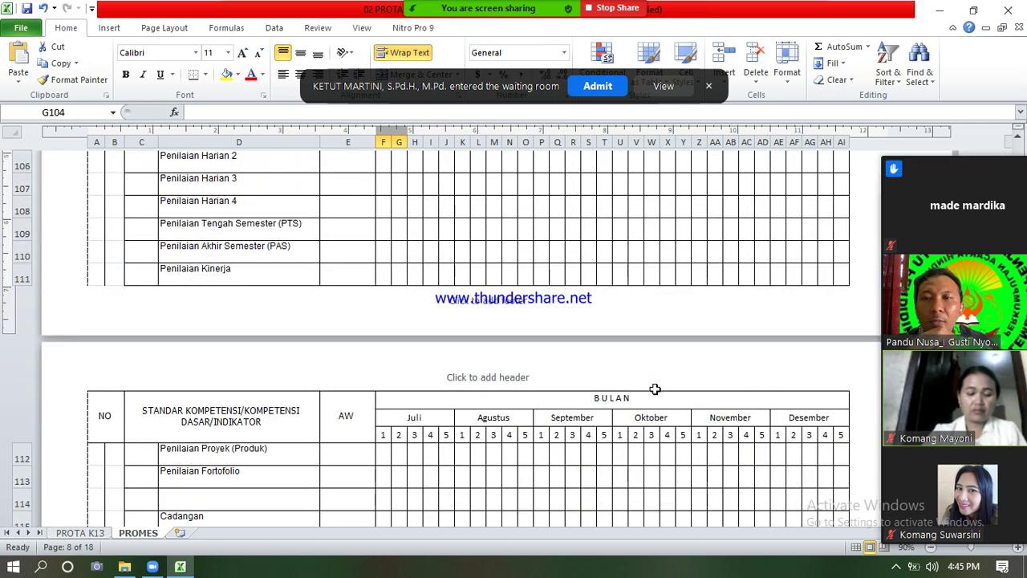
- Point out Penilaian Kinerja, Penilaian Proyek (Produk) and Penilaian Fortofolio in D111:D113
{"action": "left_click", "coordinate": [262, 271]}
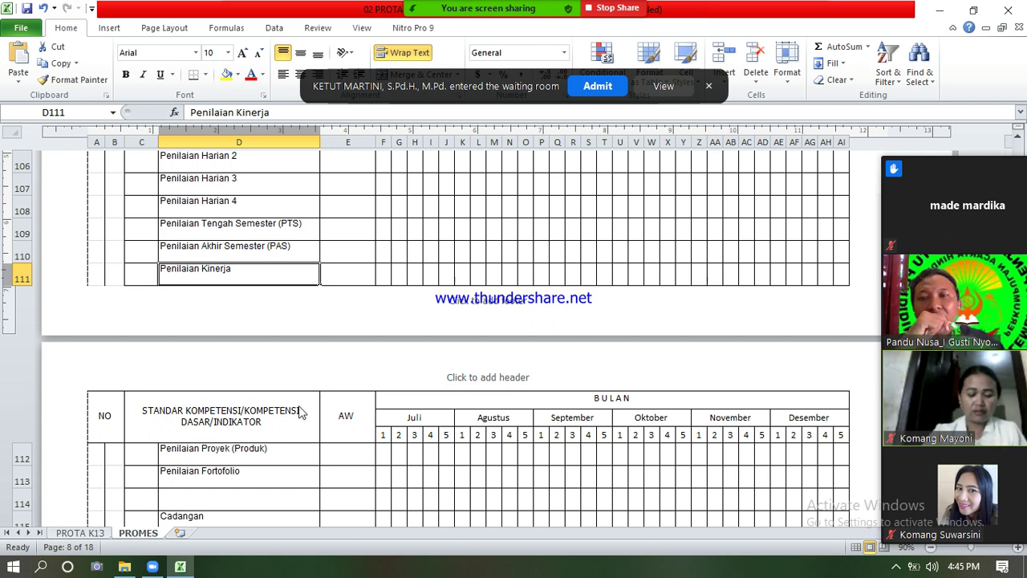
{"action": "left_click", "coordinate": [270, 450]}
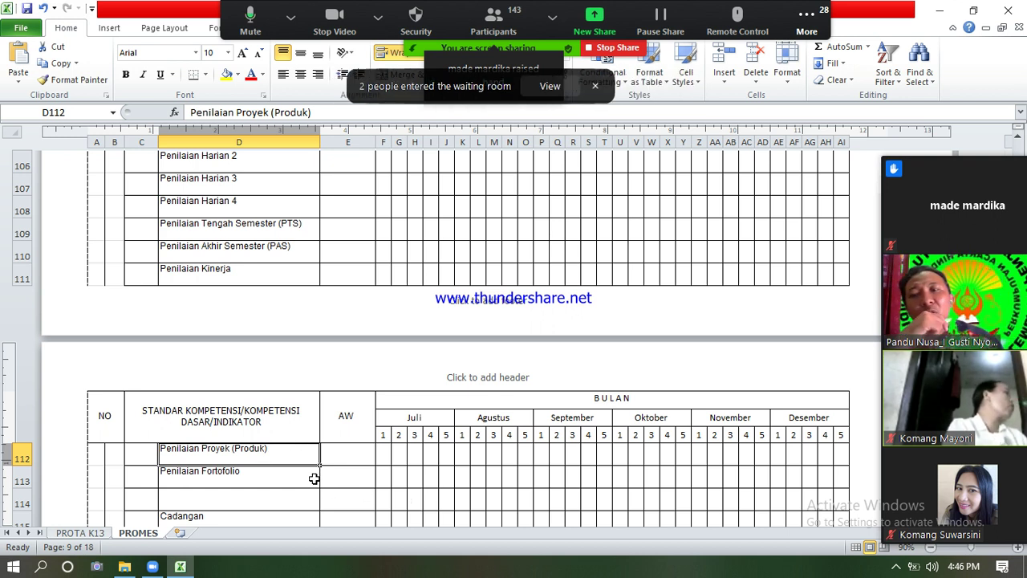
{"action": "left_click", "coordinate": [275, 484]}
{"action": "left_click", "coordinate": [273, 454]}
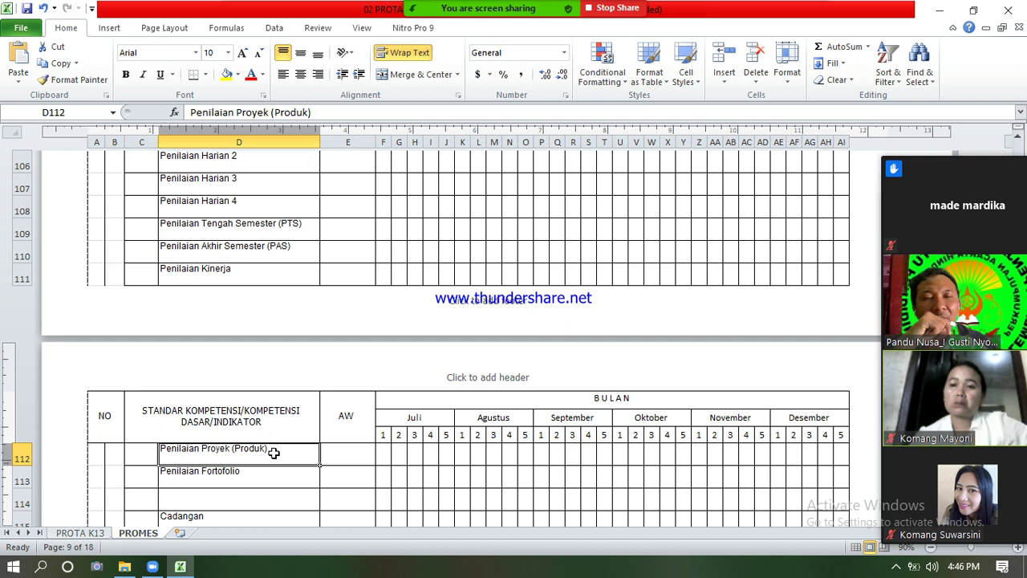
{"action": "left_click", "coordinate": [249, 477]}
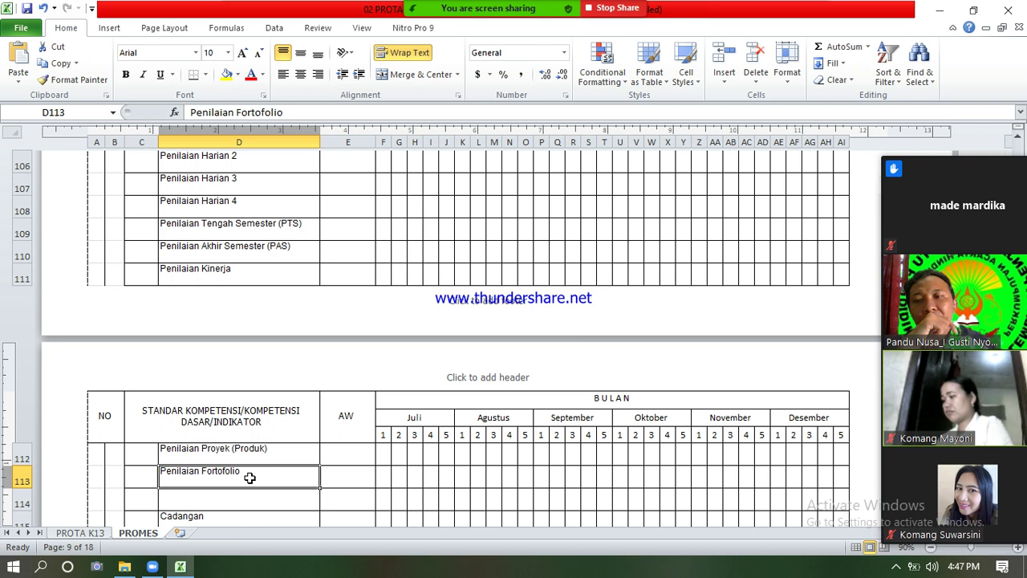
- Highlight the NO to BULAN table header in A14:AI16 and point out the first July week cell F17 of competency 1
{"action": "scroll", "coordinate": [380, 468], "scroll_direction": "down", "scroll_amount": 1}
{"action": "scroll", "coordinate": [382, 469], "scroll_direction": "up", "scroll_amount": 2}
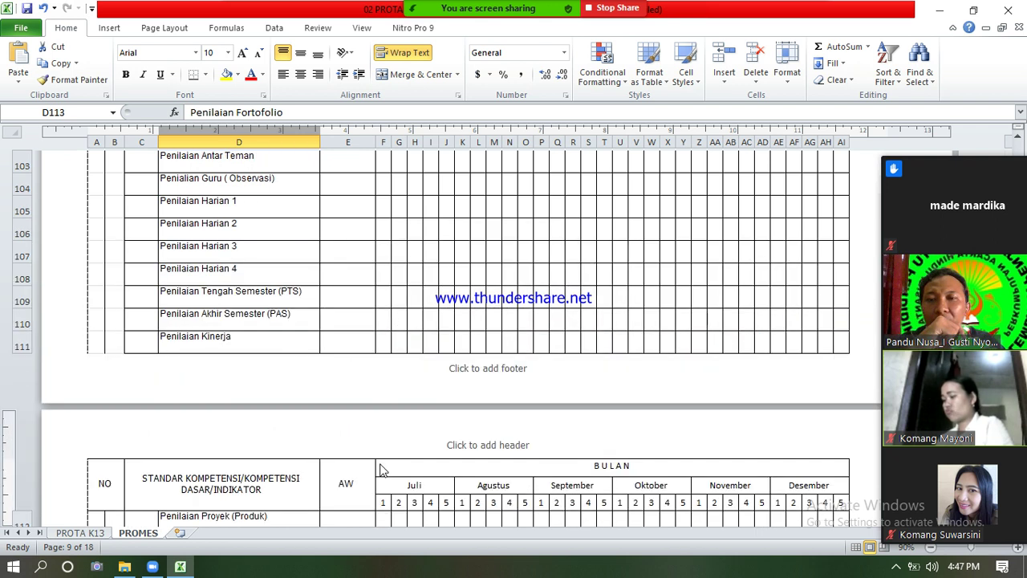
{"action": "scroll", "coordinate": [380, 468], "scroll_direction": "up", "scroll_amount": 2}
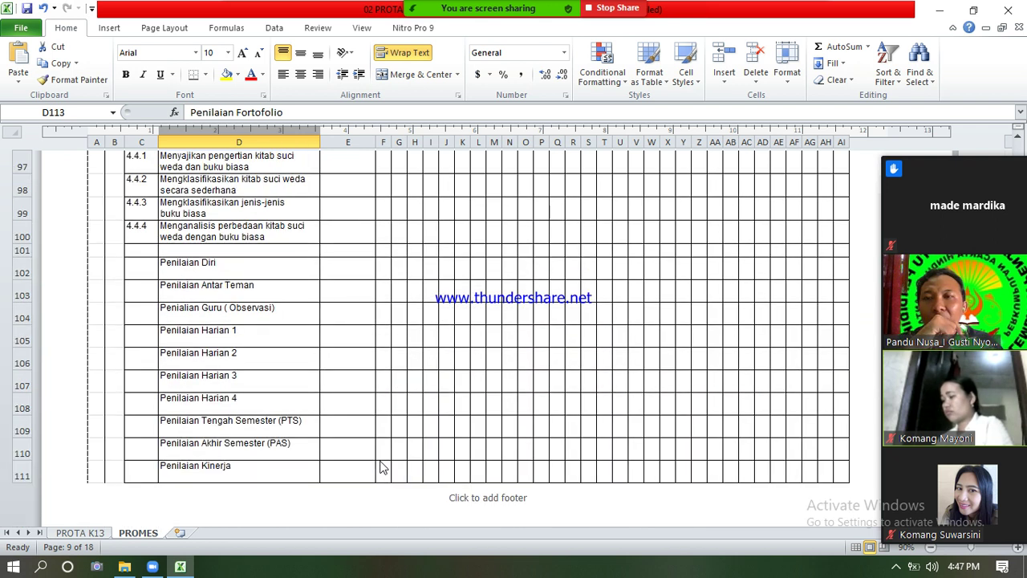
{"action": "scroll", "coordinate": [379, 462], "scroll_direction": "up", "scroll_amount": 1}
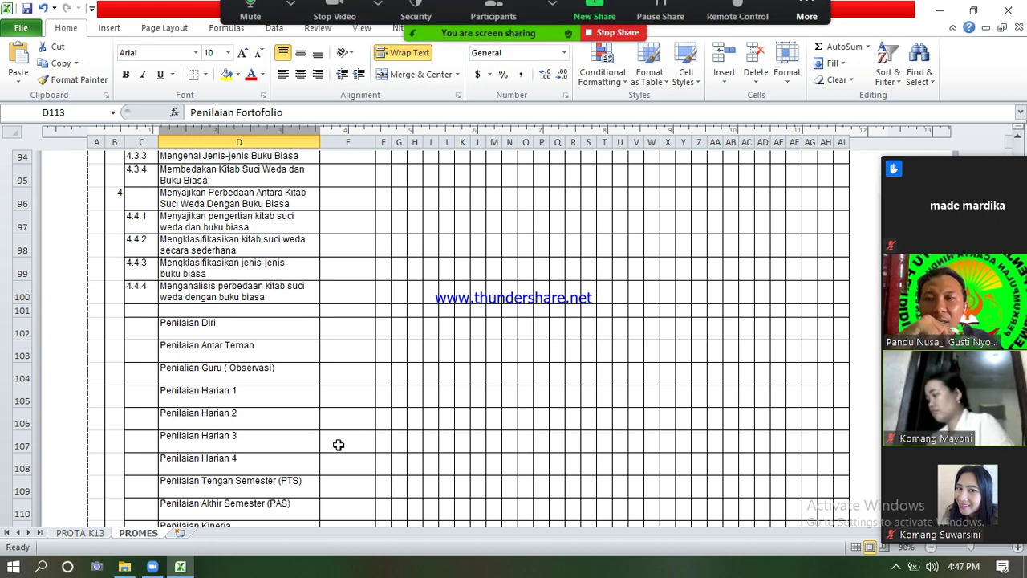
{"action": "scroll", "coordinate": [339, 445], "scroll_direction": "up", "scroll_amount": 12}
{"action": "scroll", "coordinate": [357, 451], "scroll_direction": "up", "scroll_amount": 15}
{"action": "scroll", "coordinate": [357, 451], "scroll_direction": "up", "scroll_amount": 5}
{"action": "scroll", "coordinate": [357, 451], "scroll_direction": "down", "scroll_amount": 3}
{"action": "left_click_drag", "start_coordinate": [104, 336], "coordinate": [775, 340]}
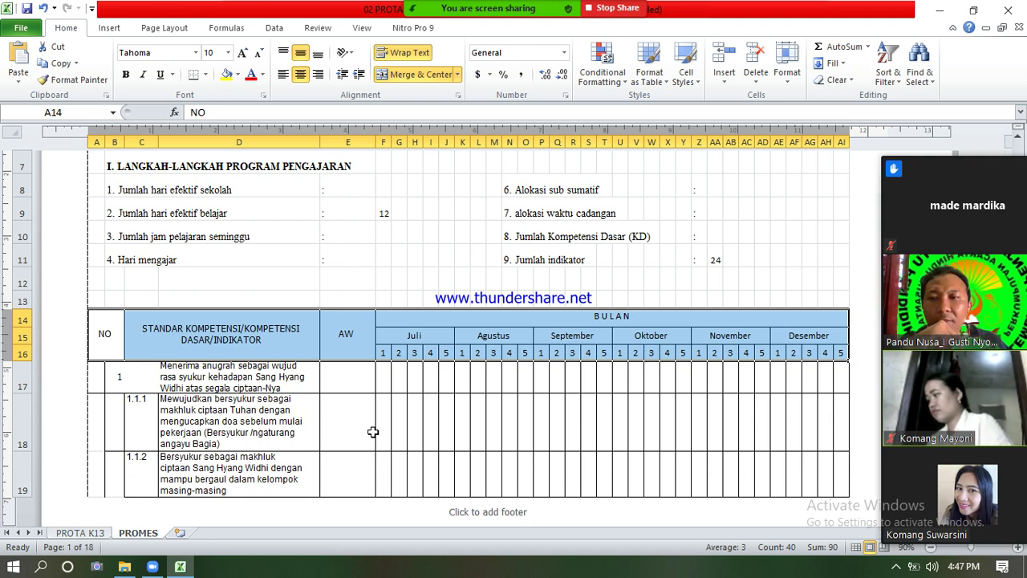
{"action": "left_click", "coordinate": [382, 376]}
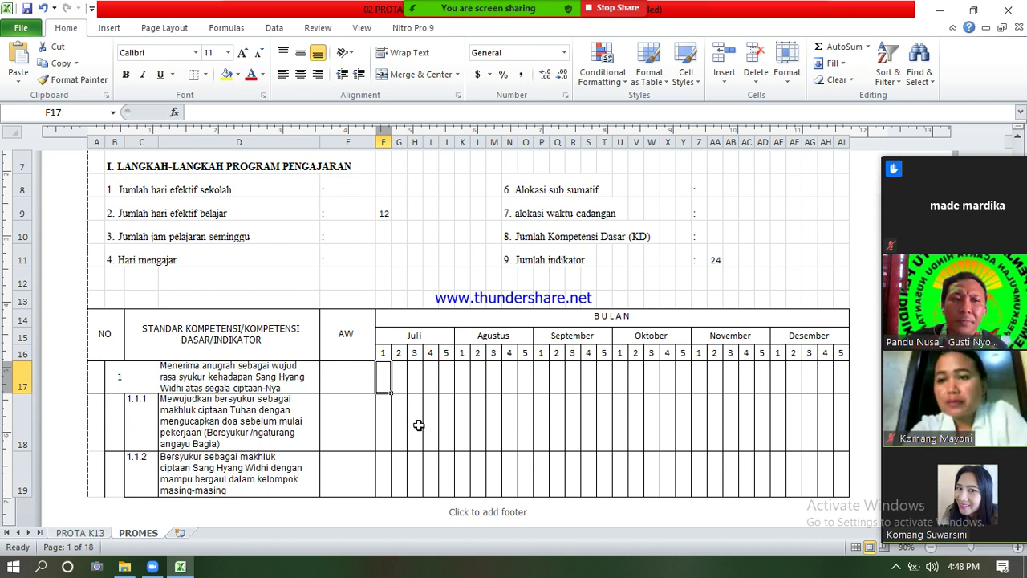
- Show the hidden system tray icons and minimize the meeting's participant video panel that covers them
{"action": "left_click", "coordinate": [897, 565]}
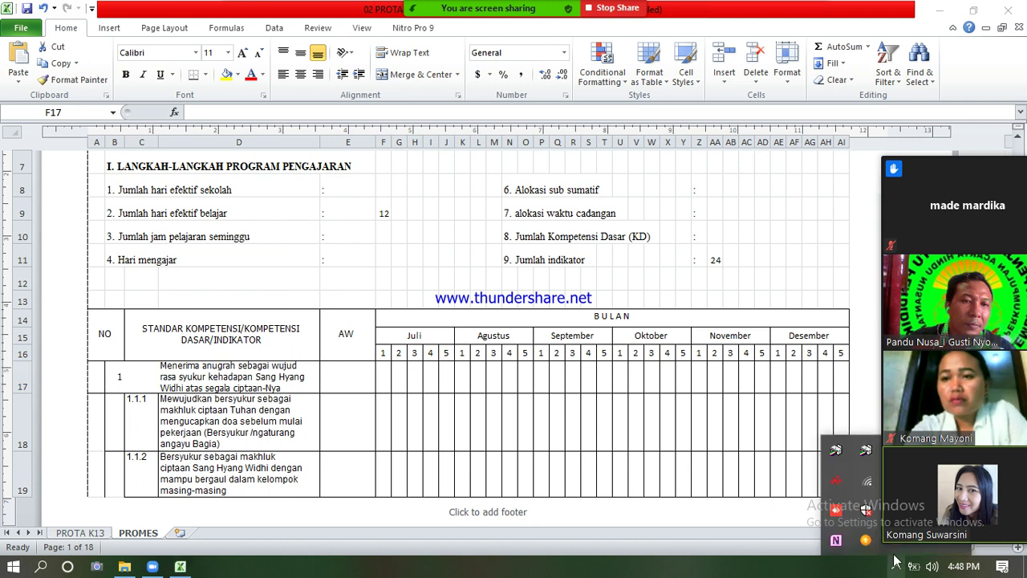
{"action": "mouse_move", "coordinate": [889, 151]}
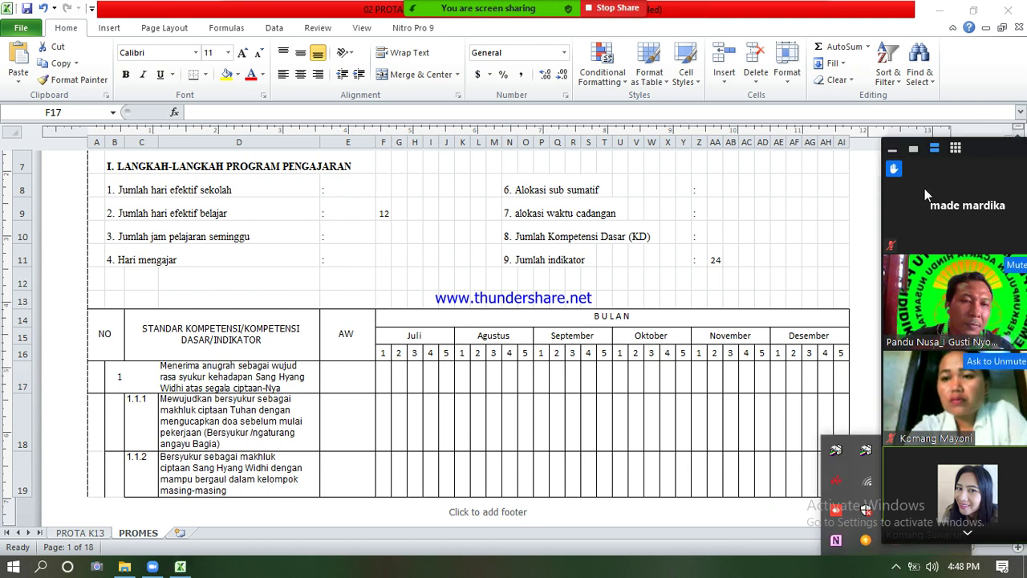
{"action": "left_click", "coordinate": [888, 150]}
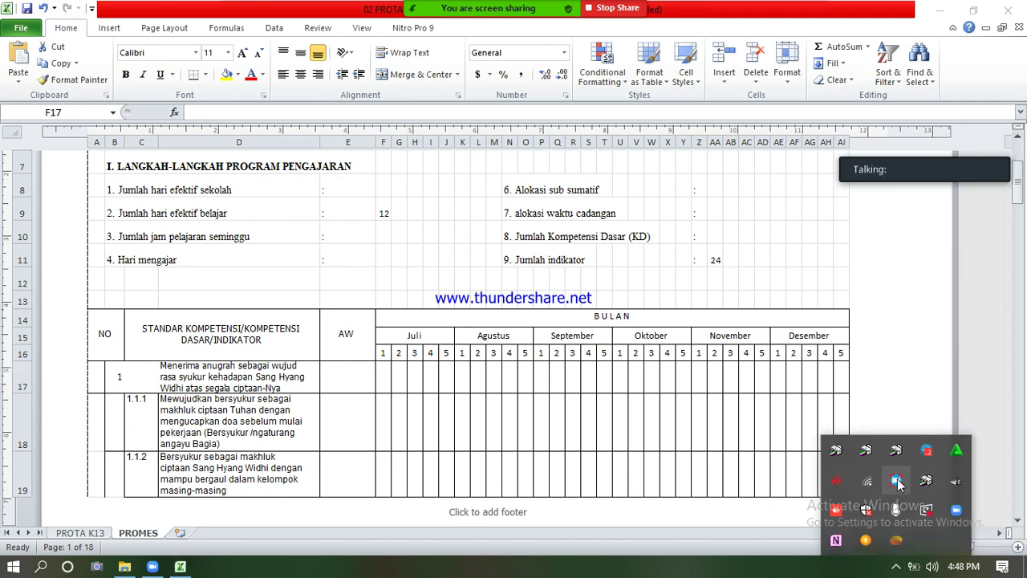